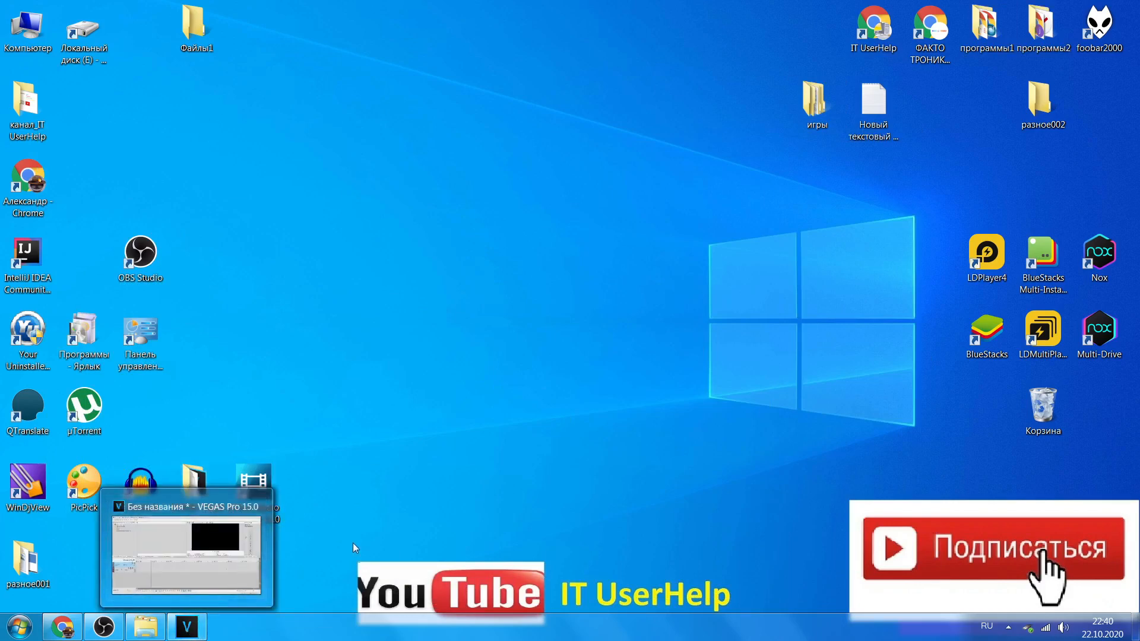
Step: Minimize the VEGAS Pro window and bring the ФАЙЛЫ_00001 folder window onto the desktop, repositioning it
click(187, 627)
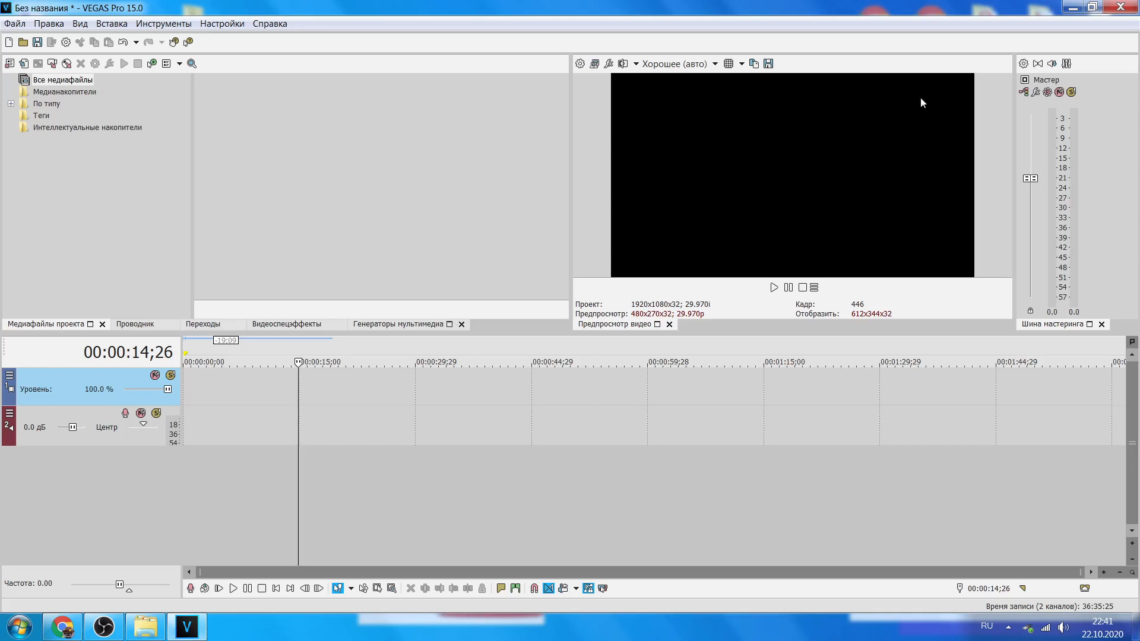
click(1067, 9)
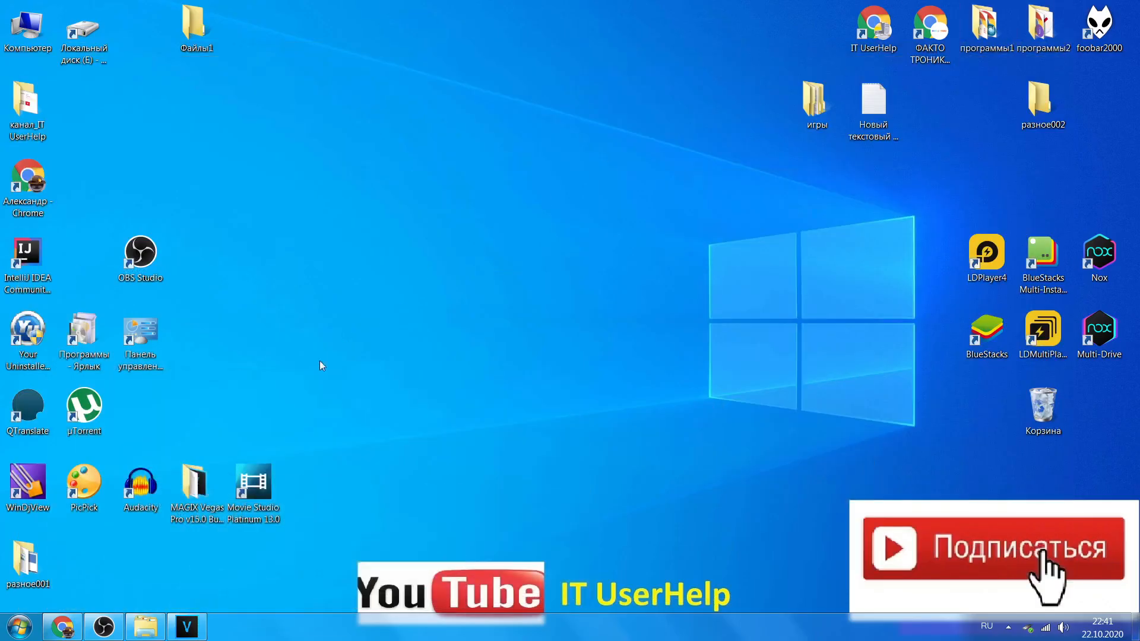
click(145, 626)
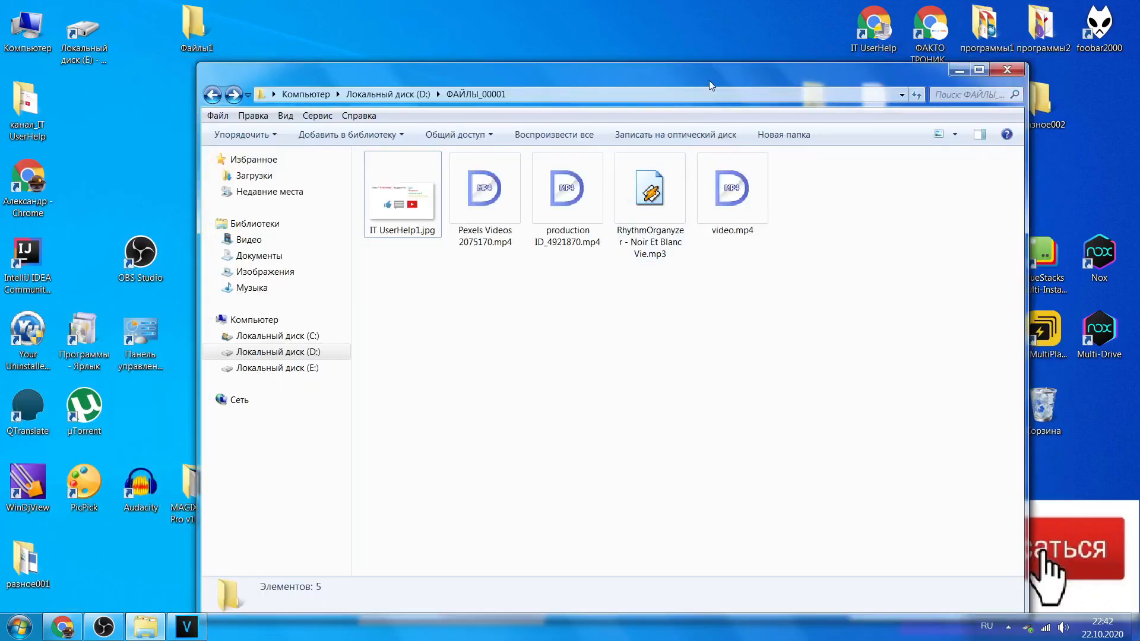
drag(709, 80, 642, 59)
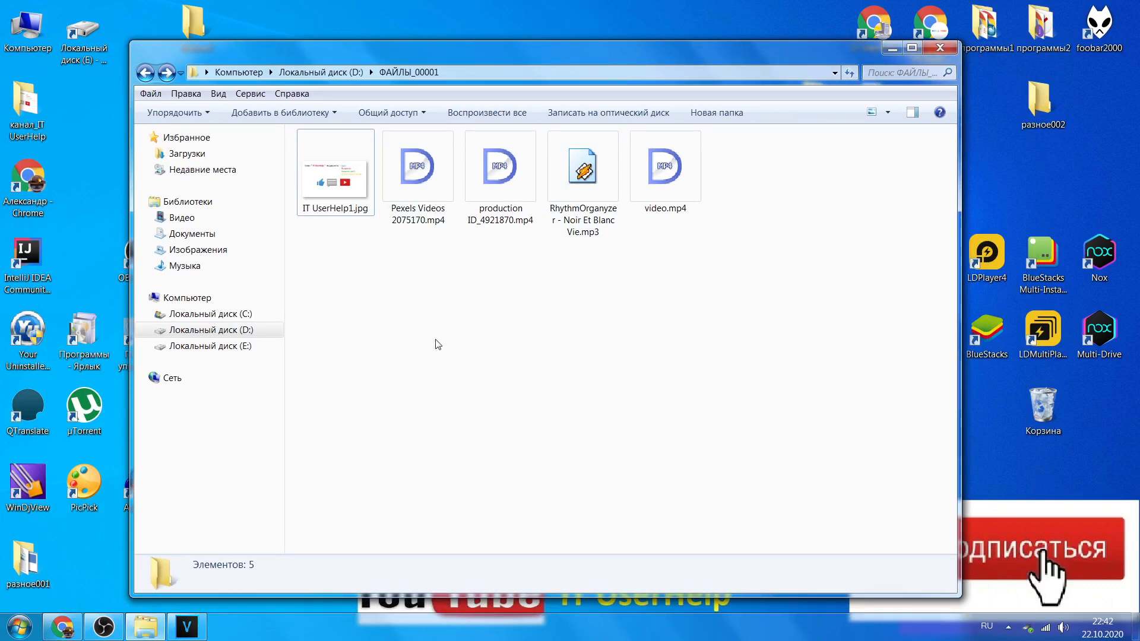
drag(539, 55, 520, 47)
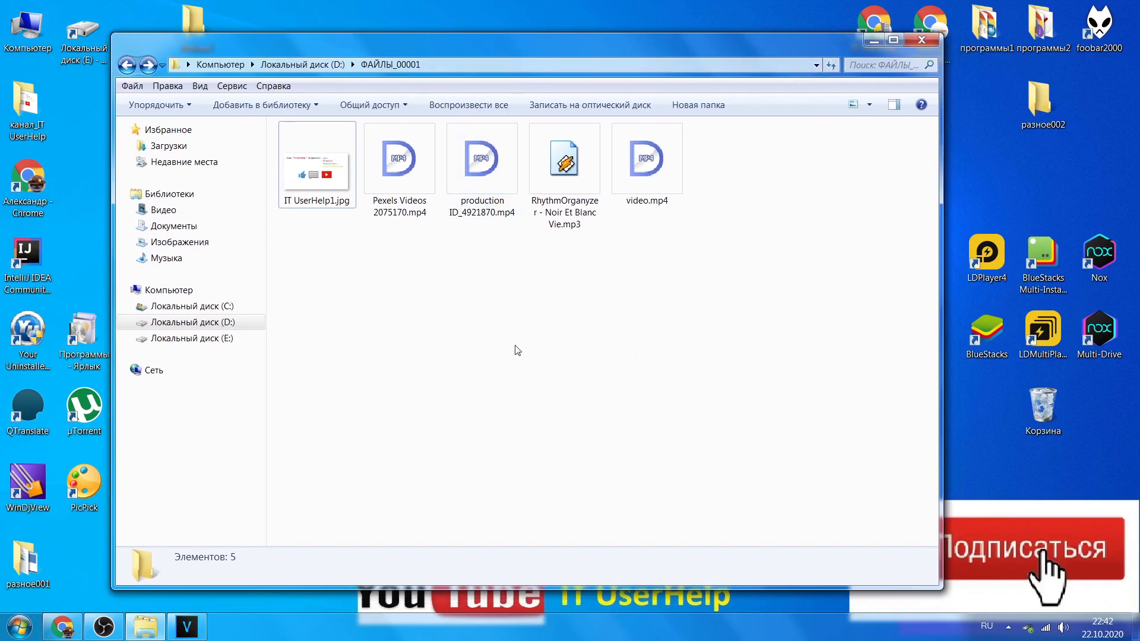
Step: Create a new folder named видео01 inside ФАЙЛЫ_00001
right_click(417, 361)
mouse_move(469, 514)
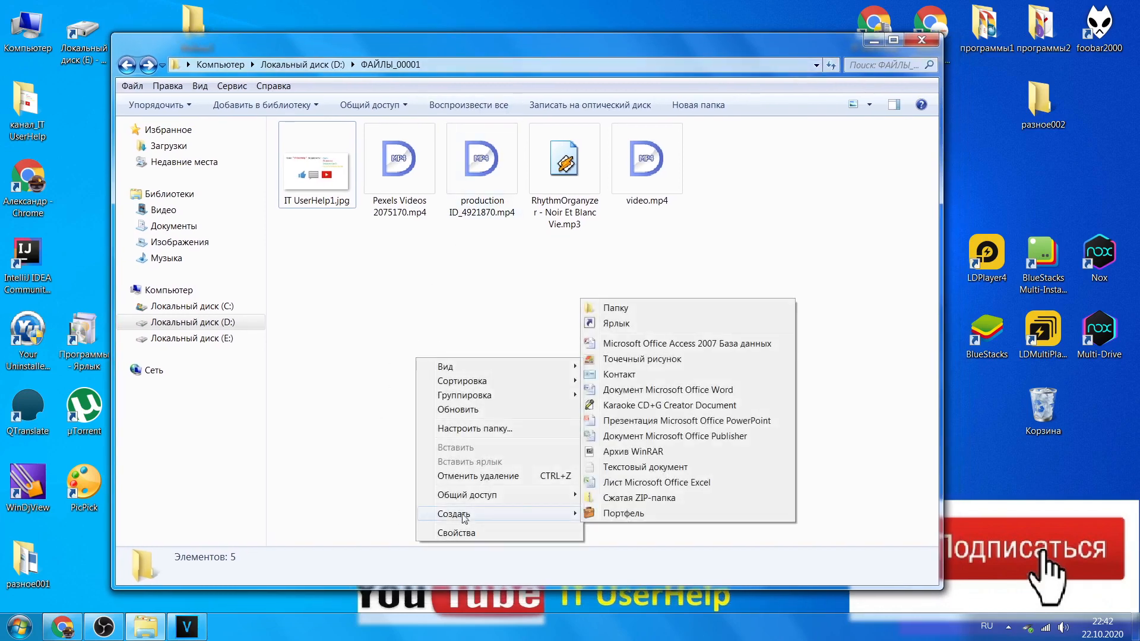
click(668, 313)
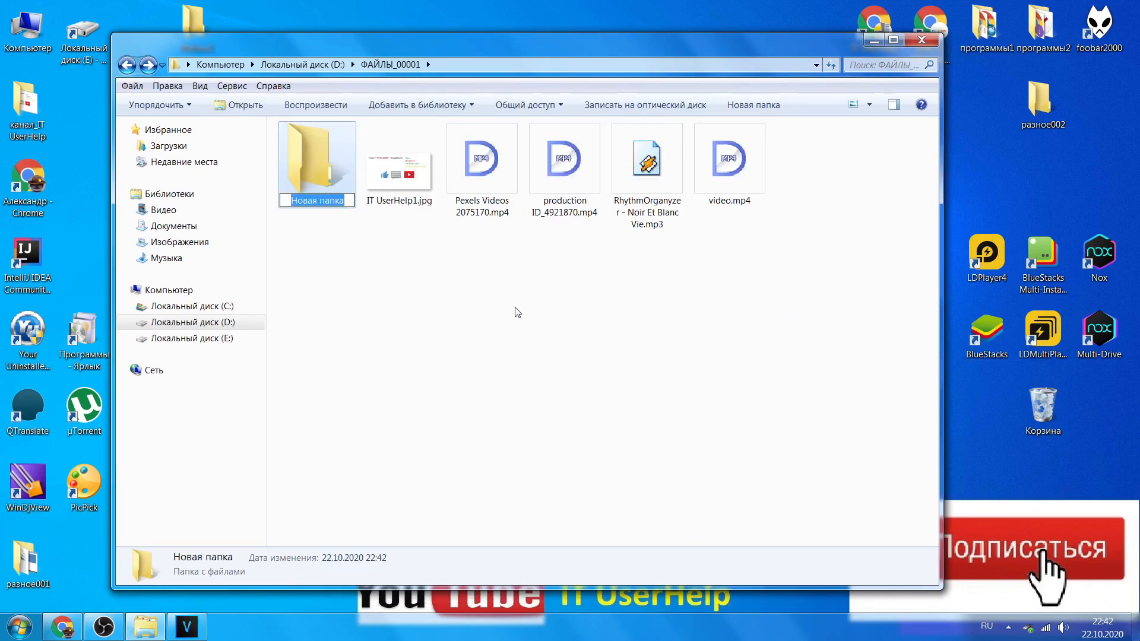
text(вид)
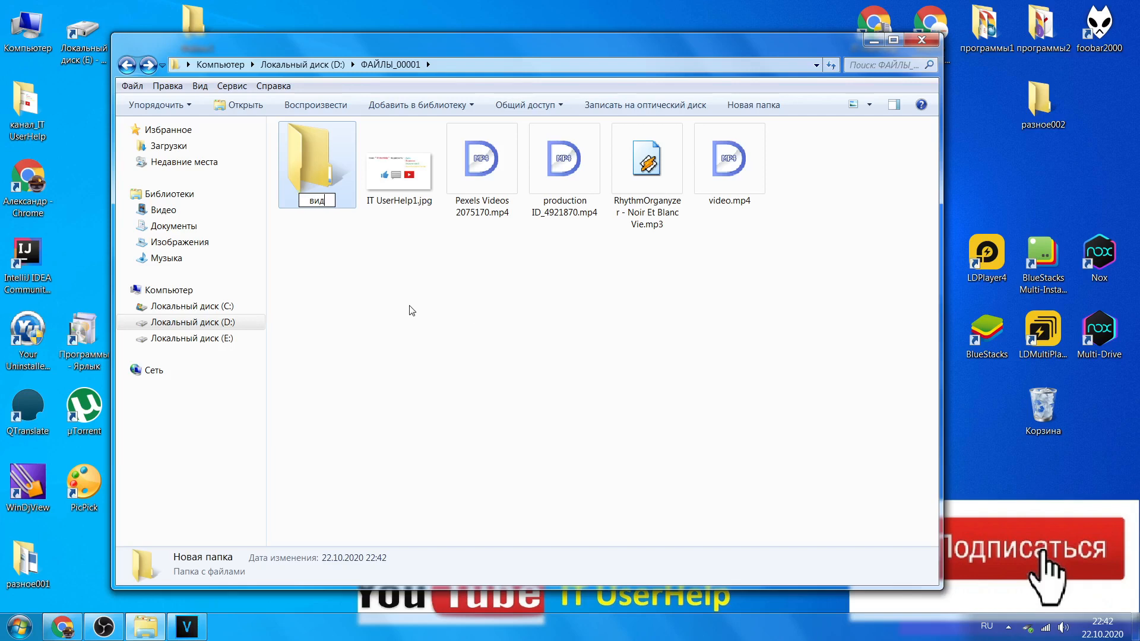
text(ео01)
click(516, 345)
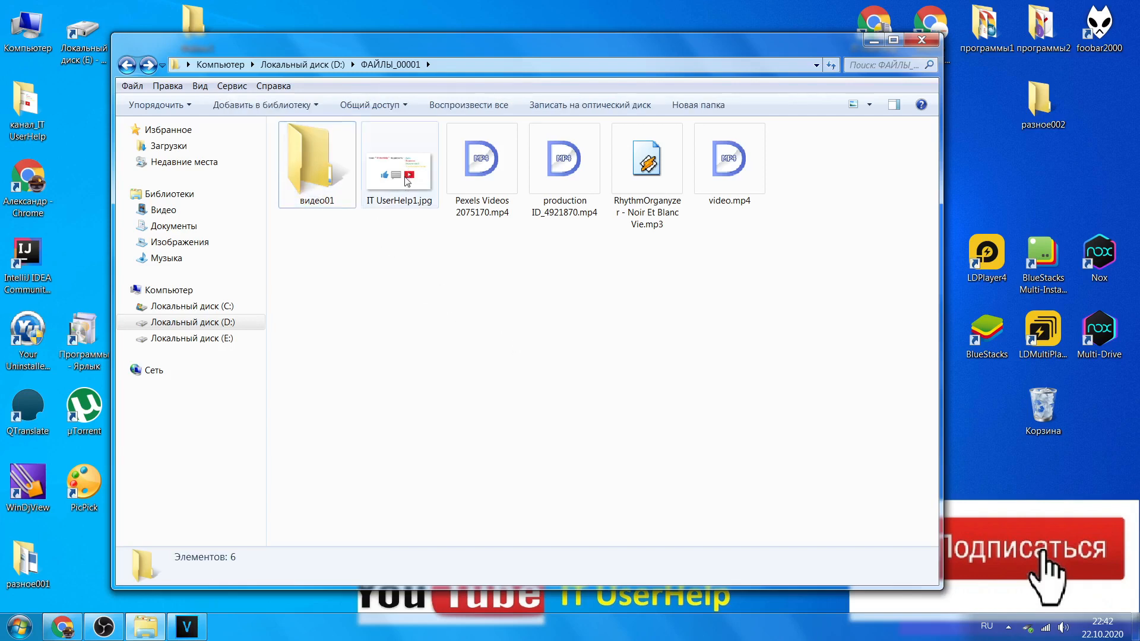
Step: Move IT UserHelp1.jpg, the Pexels and production MP4 clips and the RhythmOrganyzer MP3 into видео01, and open that folder
drag(403, 178, 318, 183)
double_click(318, 183)
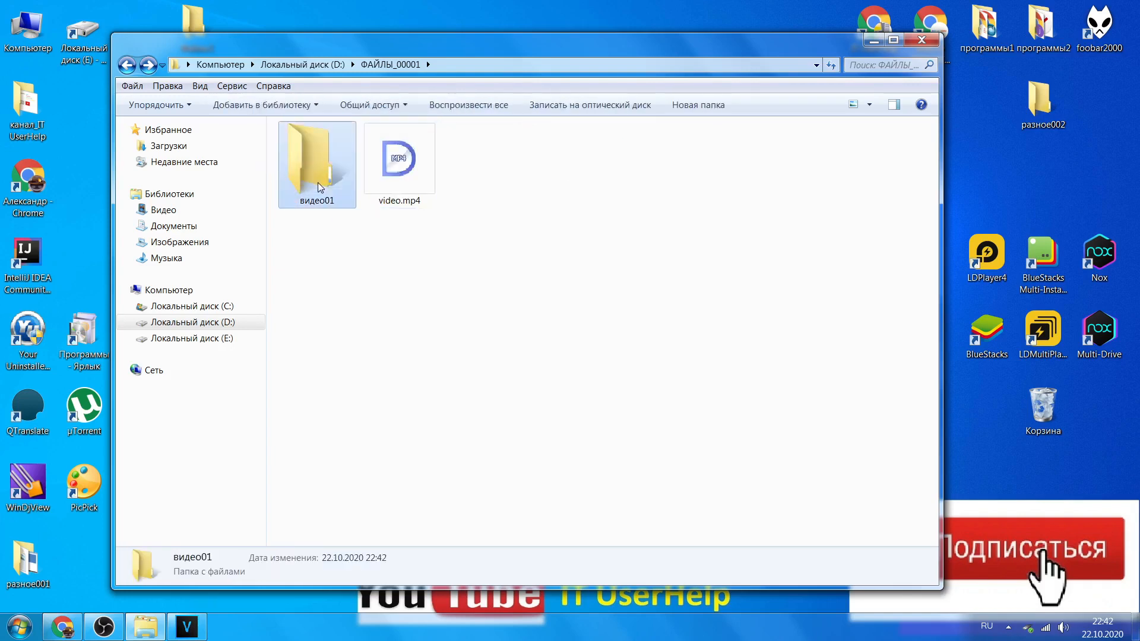
drag(420, 54, 443, 51)
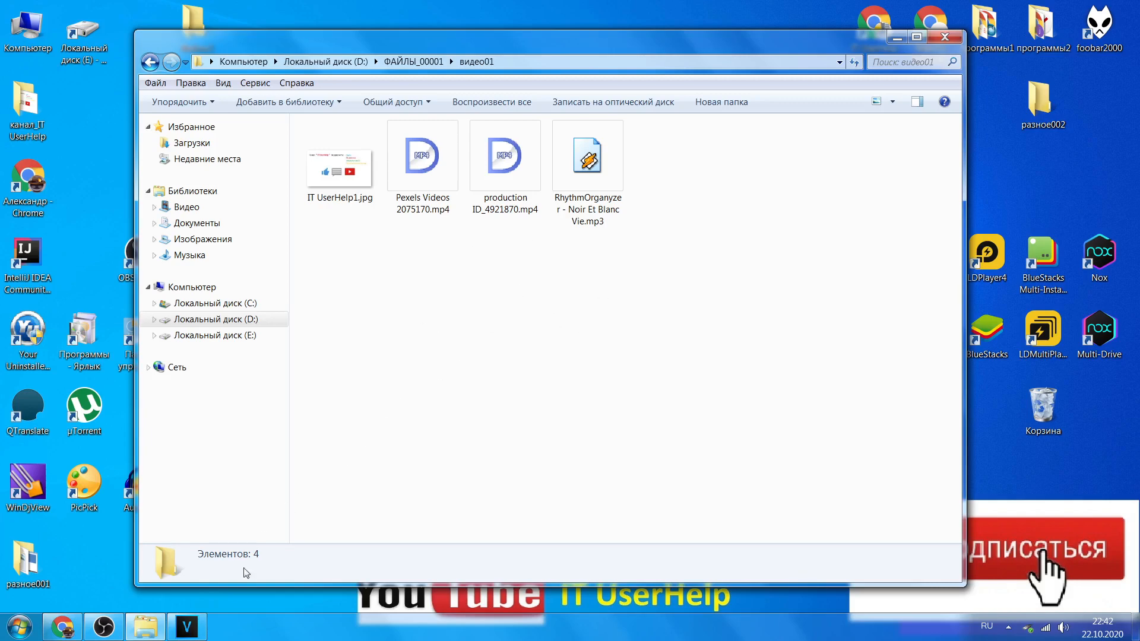
click(202, 628)
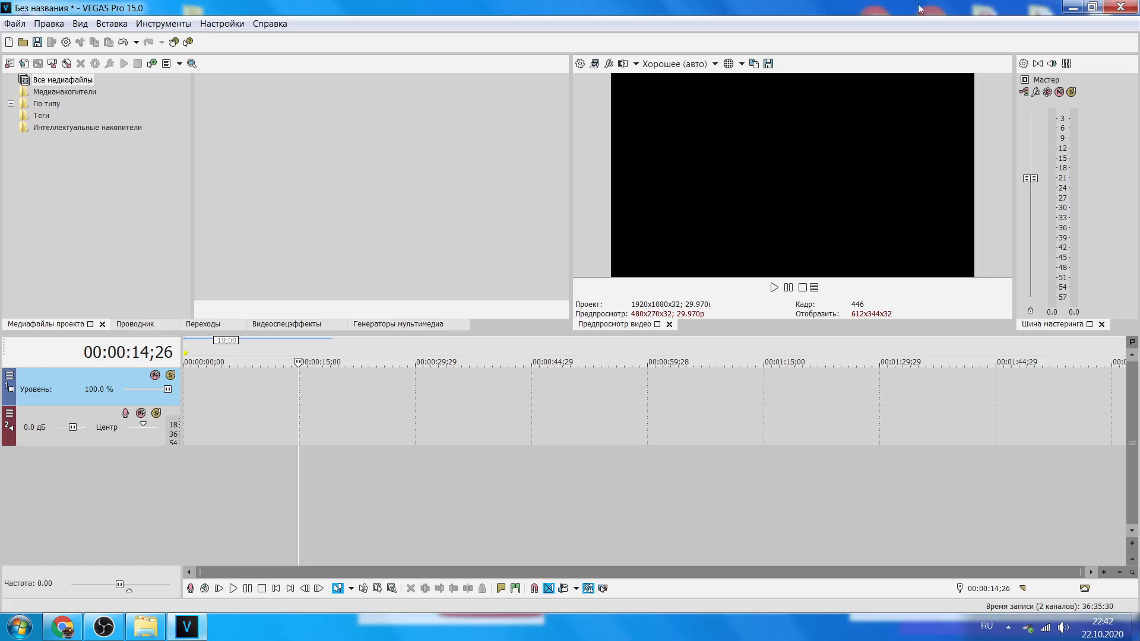
click(1073, 8)
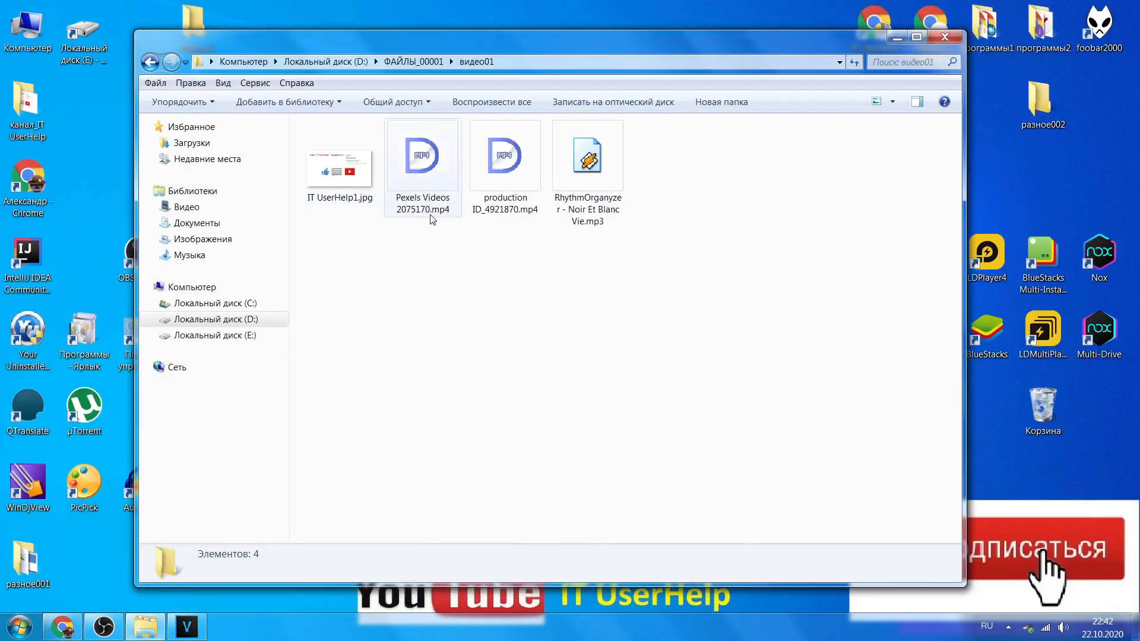
click(187, 626)
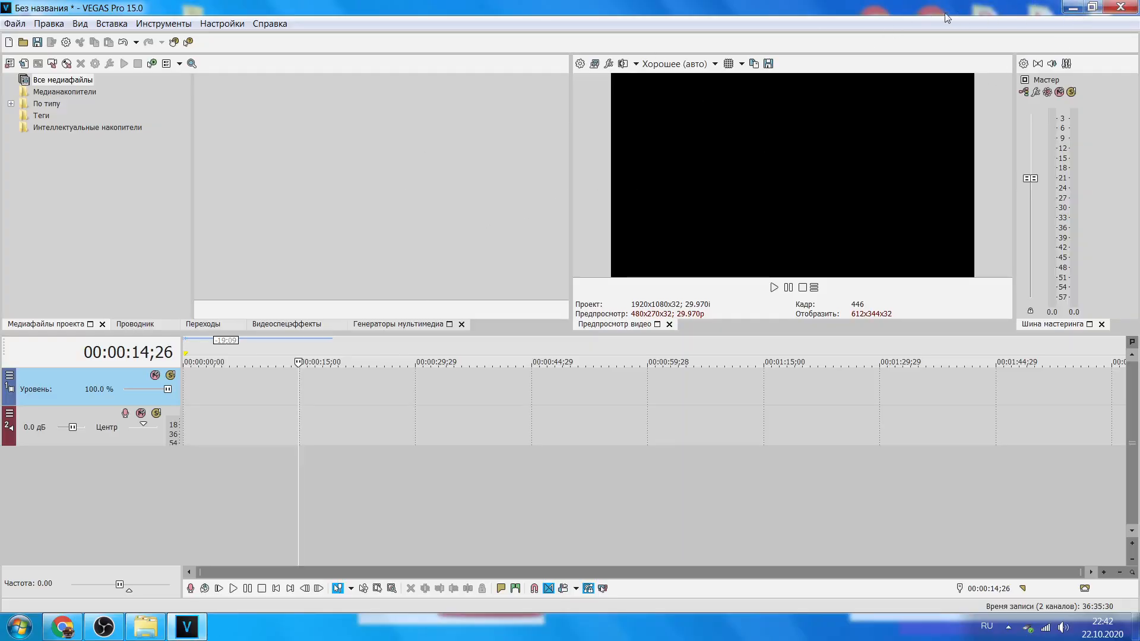
click(1071, 8)
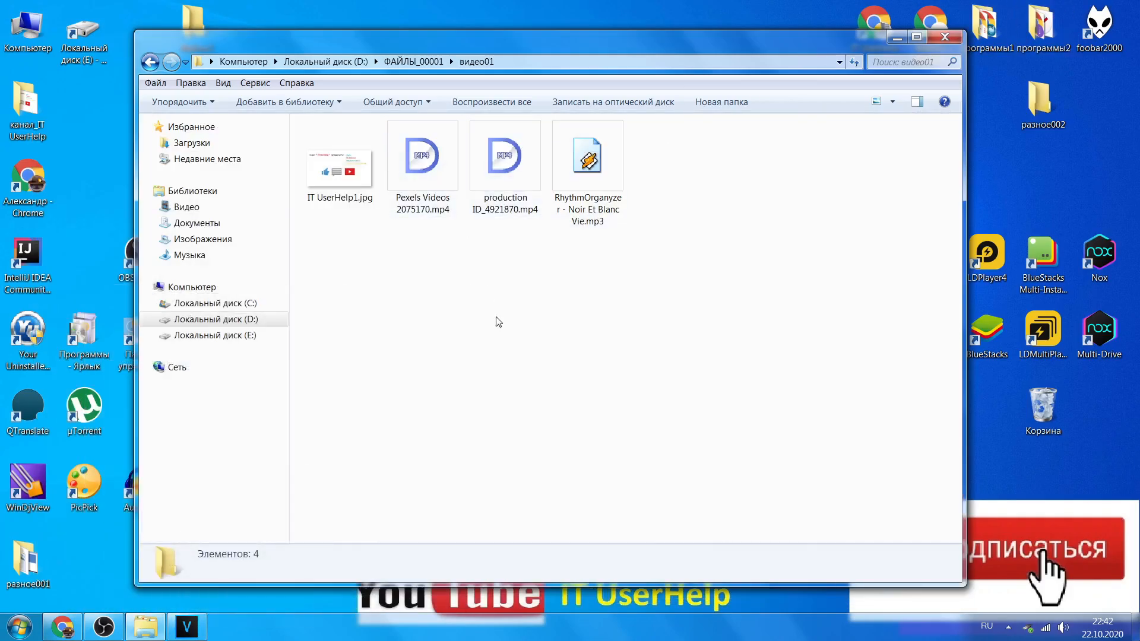
key(BackSpace)
double_click(334, 179)
key(BackSpace)
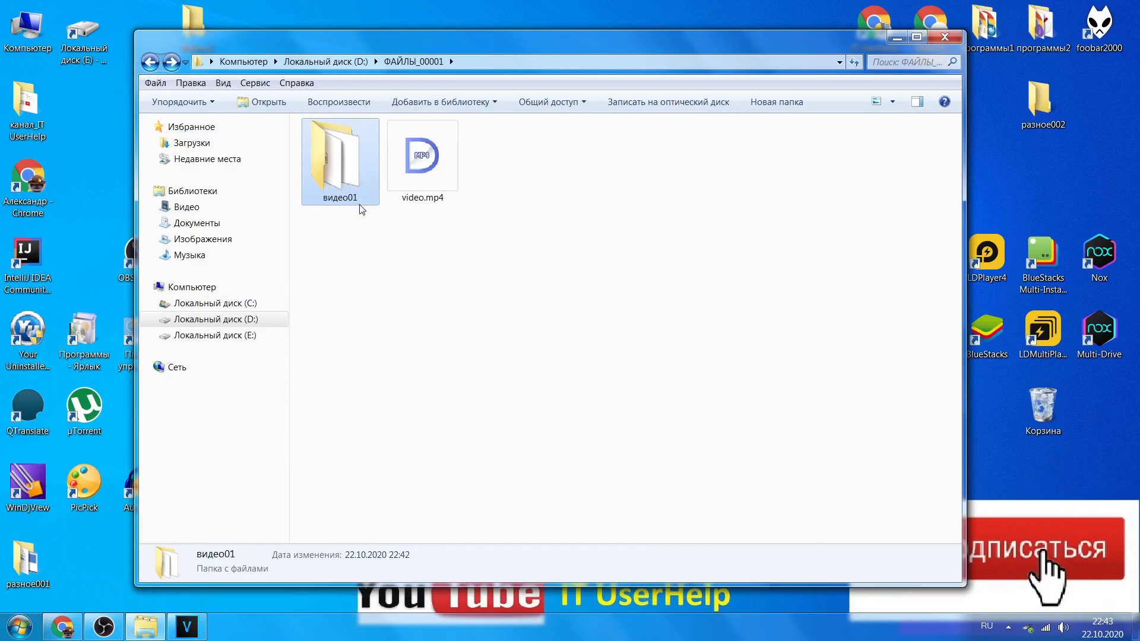
click(391, 273)
double_click(347, 201)
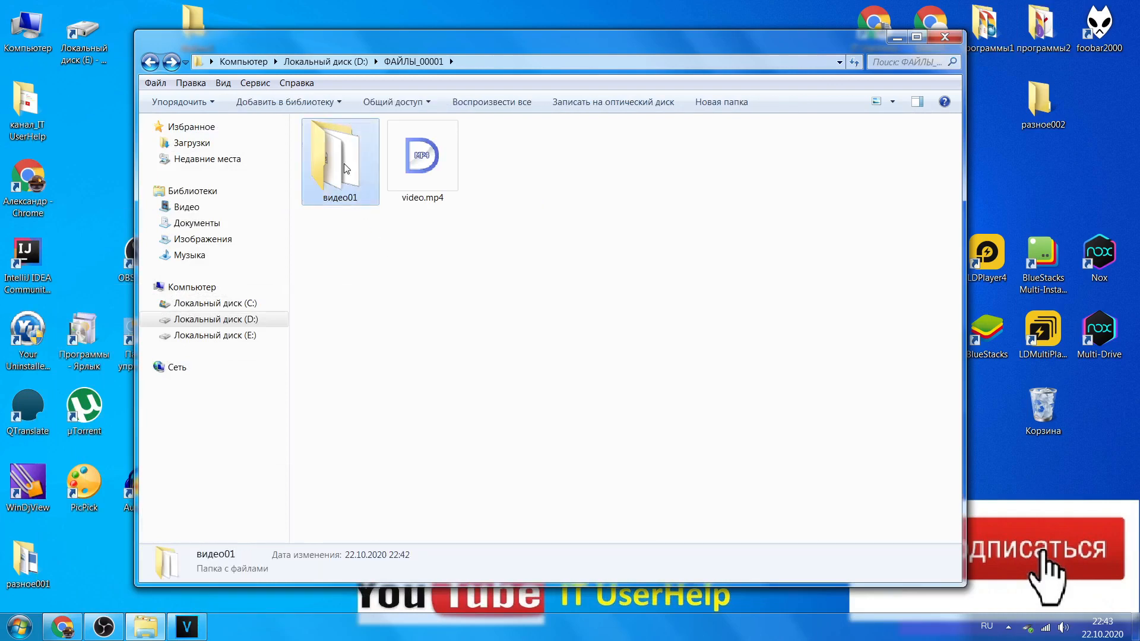
Step: Shrink the видео01 folder window and place it over the left part of the desktop
drag(751, 48, 474, 79)
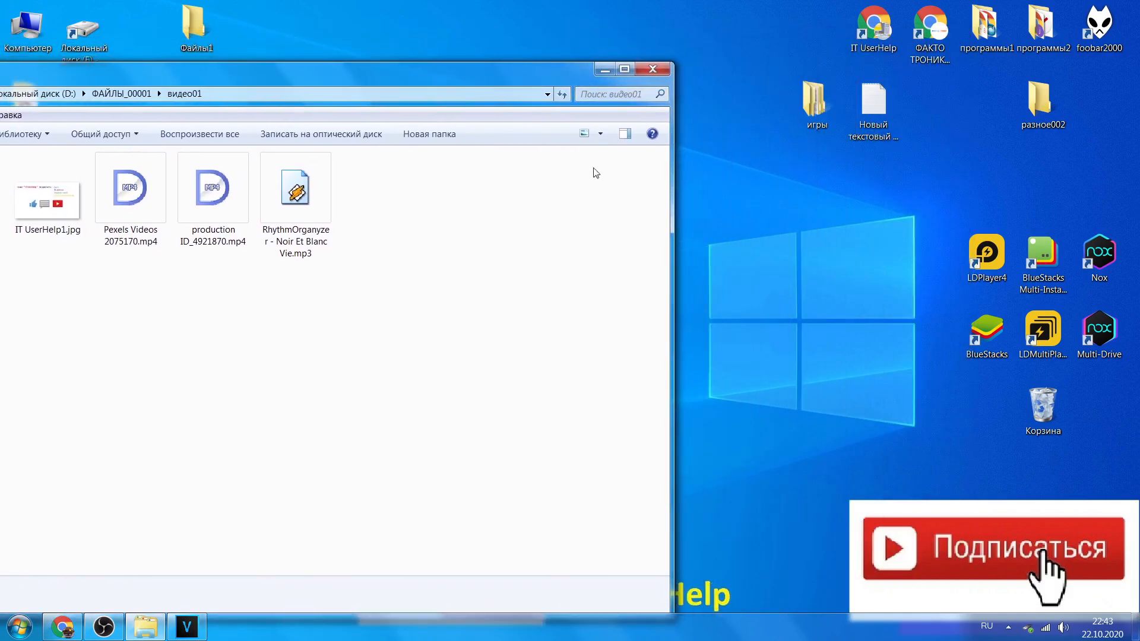
drag(673, 212, 413, 199)
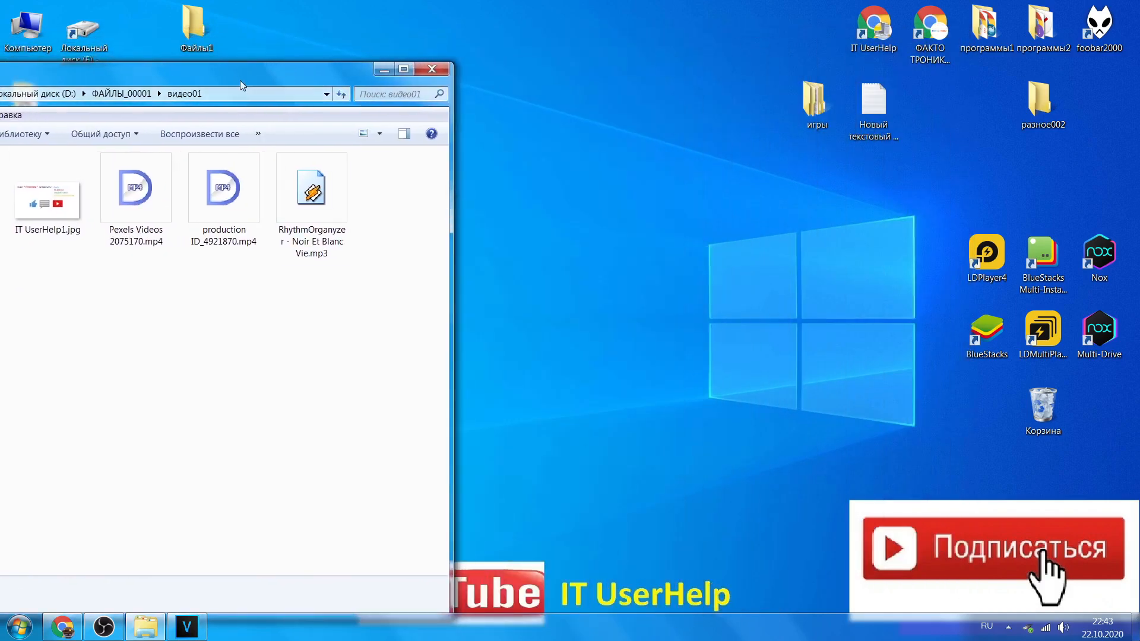
drag(240, 81, 265, 76)
Step: Switch to VEGAS Pro, restore its window down beside the folder window and narrow the project media tree
click(188, 627)
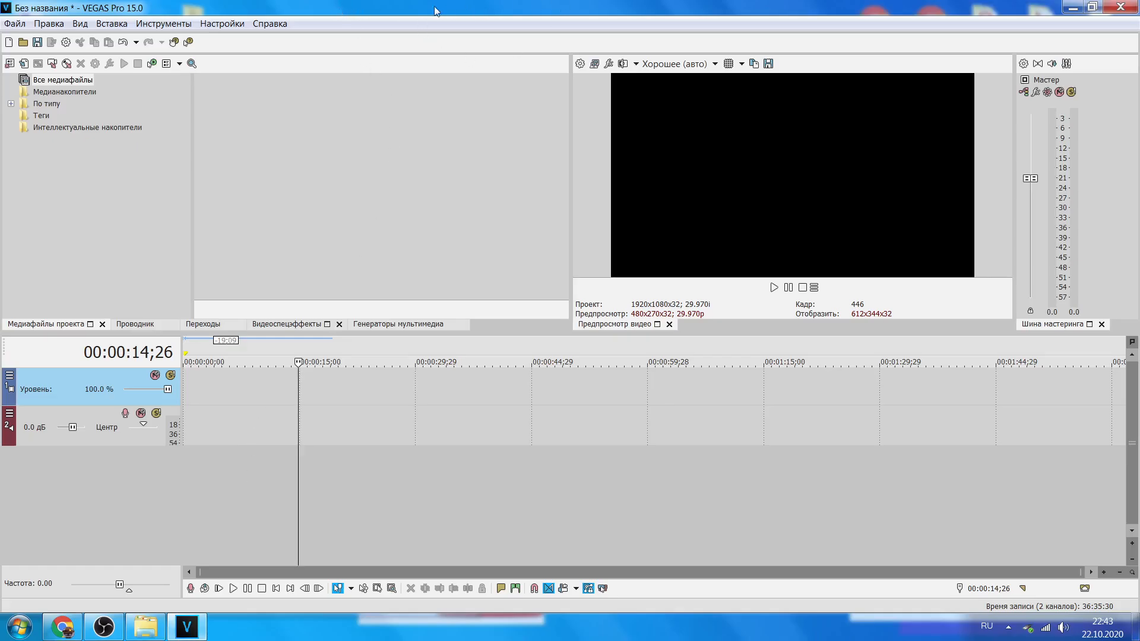
double_click(396, 10)
drag(428, 20, 906, 47)
click(698, 271)
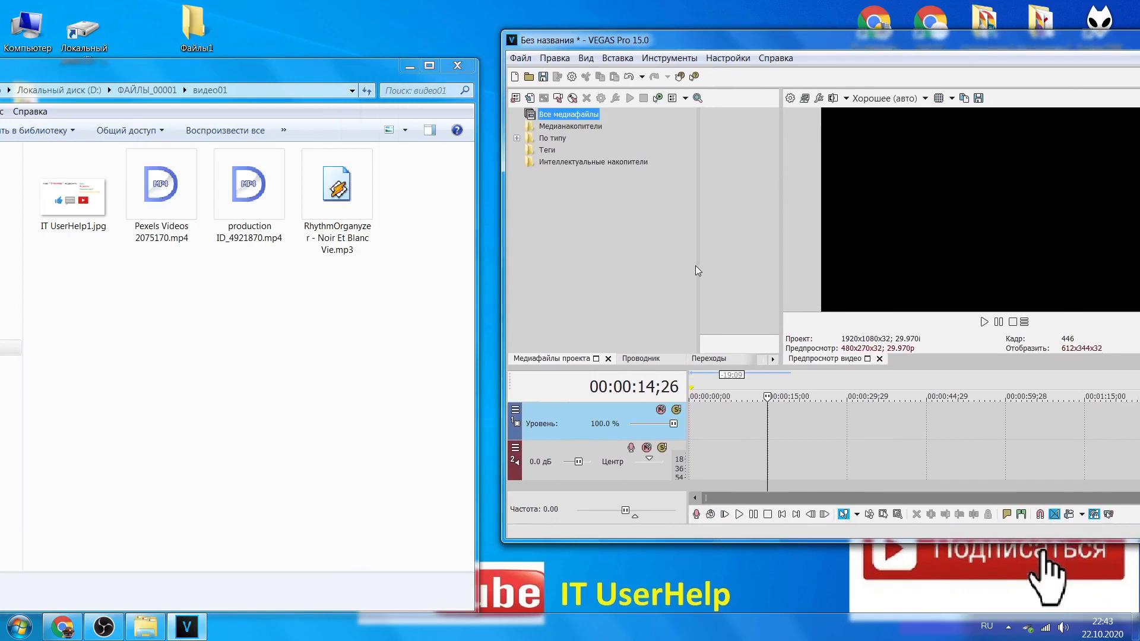
drag(698, 265, 584, 260)
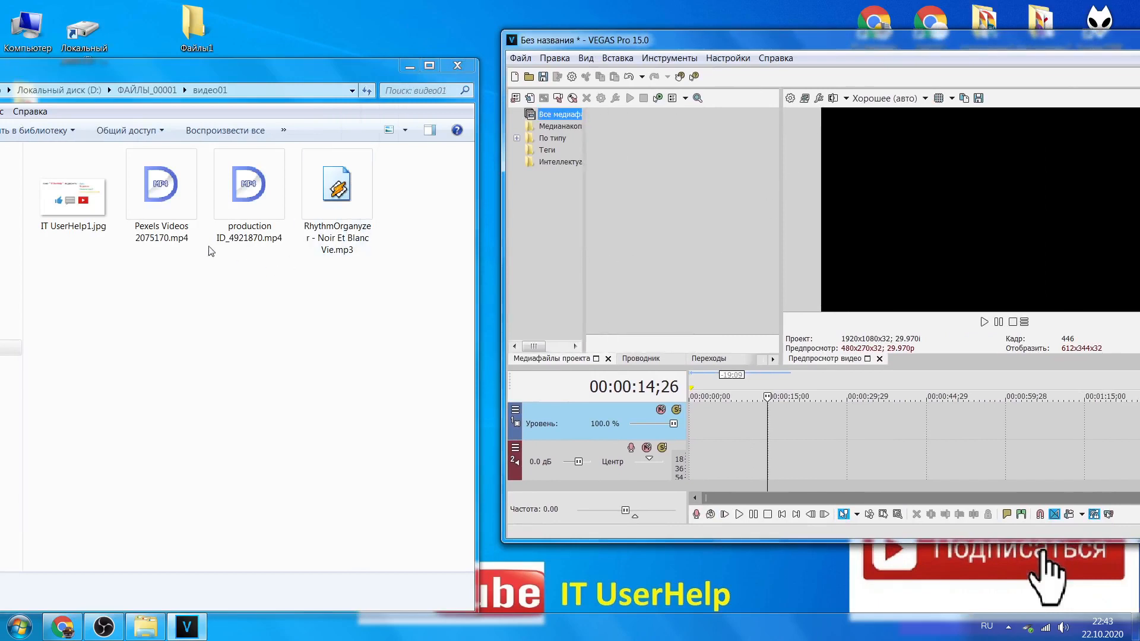
Step: Select all four files in видео01, then maximize VEGAS Pro and widen its project media tree slightly
drag(375, 265, 89, 219)
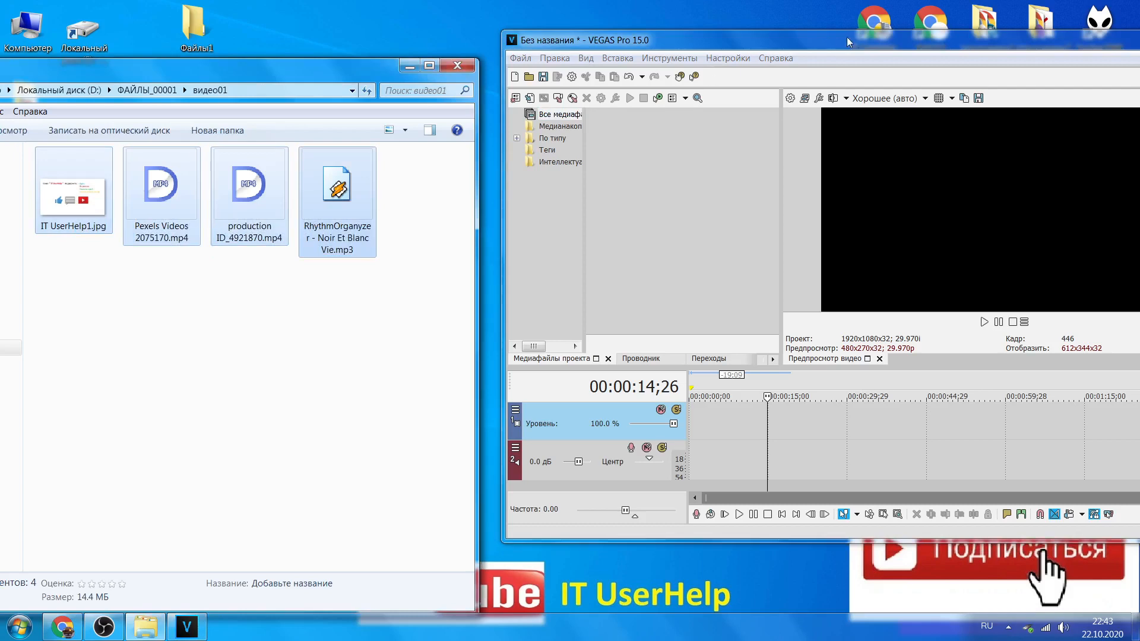
drag(845, 43, 613, 45)
click(1082, 37)
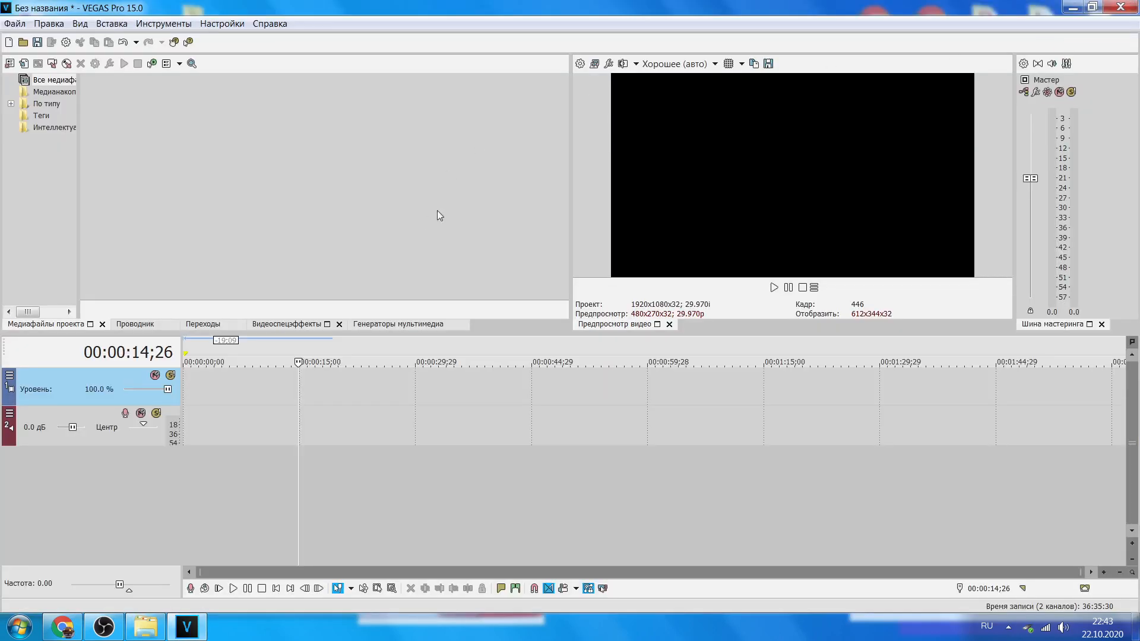
drag(78, 183, 113, 185)
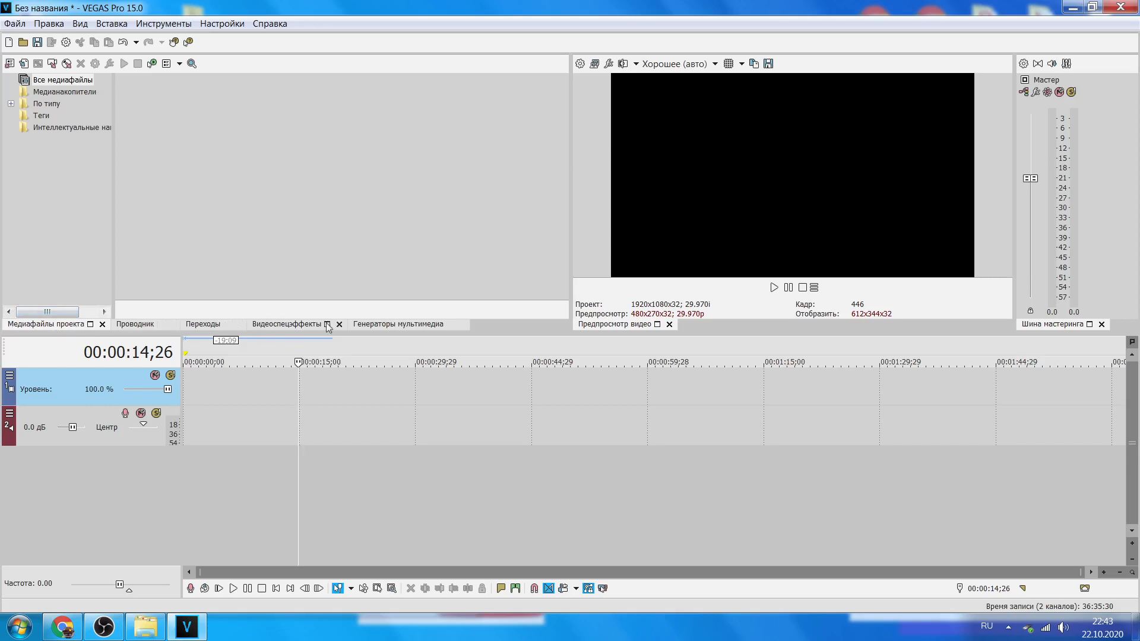
Step: Look through the media generators, video effects, transitions and explorer views, returning to the project media
click(406, 328)
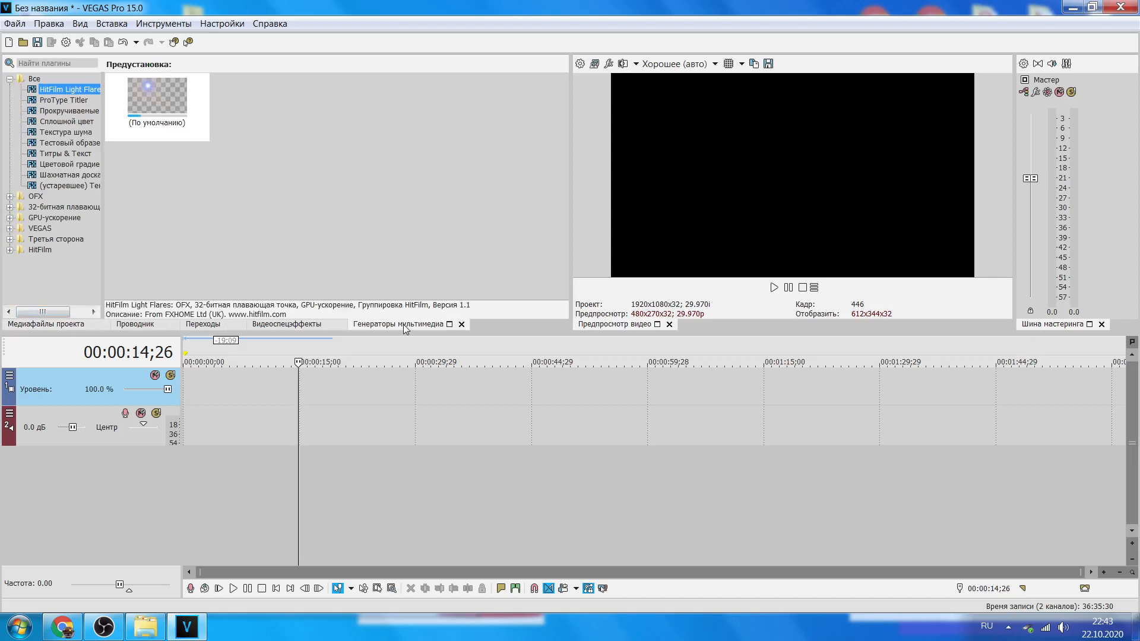
click(296, 329)
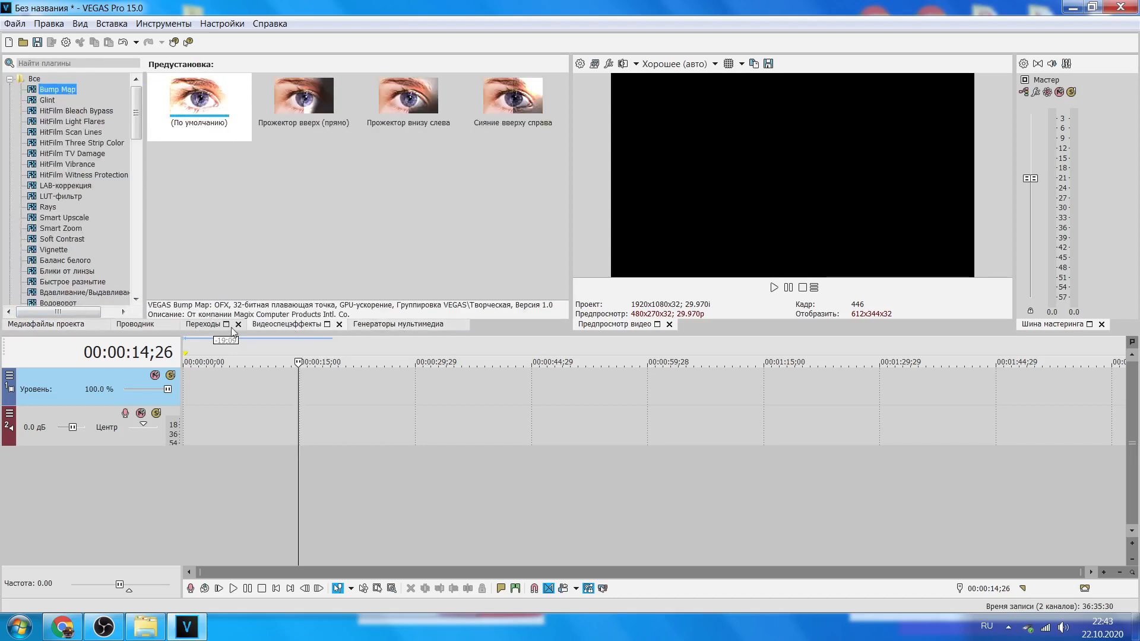
click(202, 327)
click(138, 328)
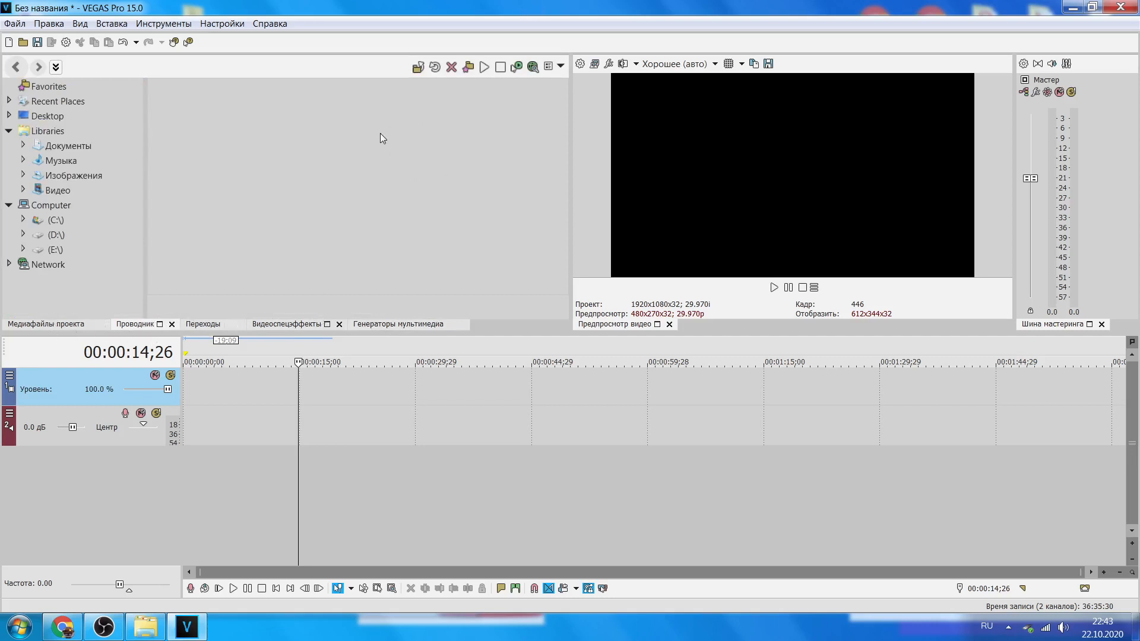
click(36, 324)
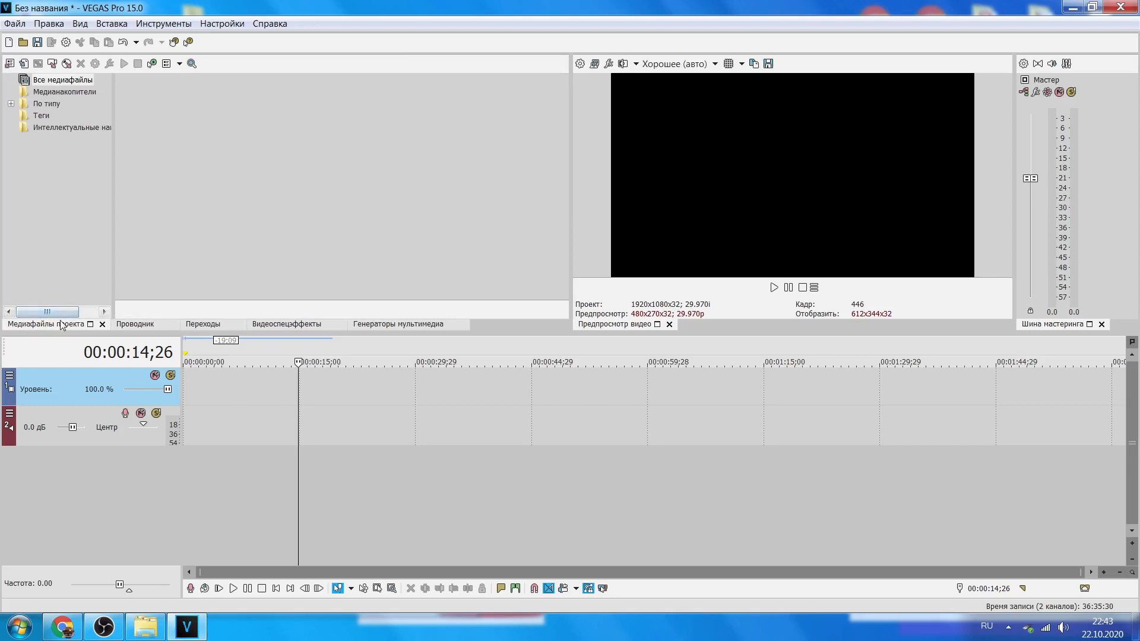
click(410, 326)
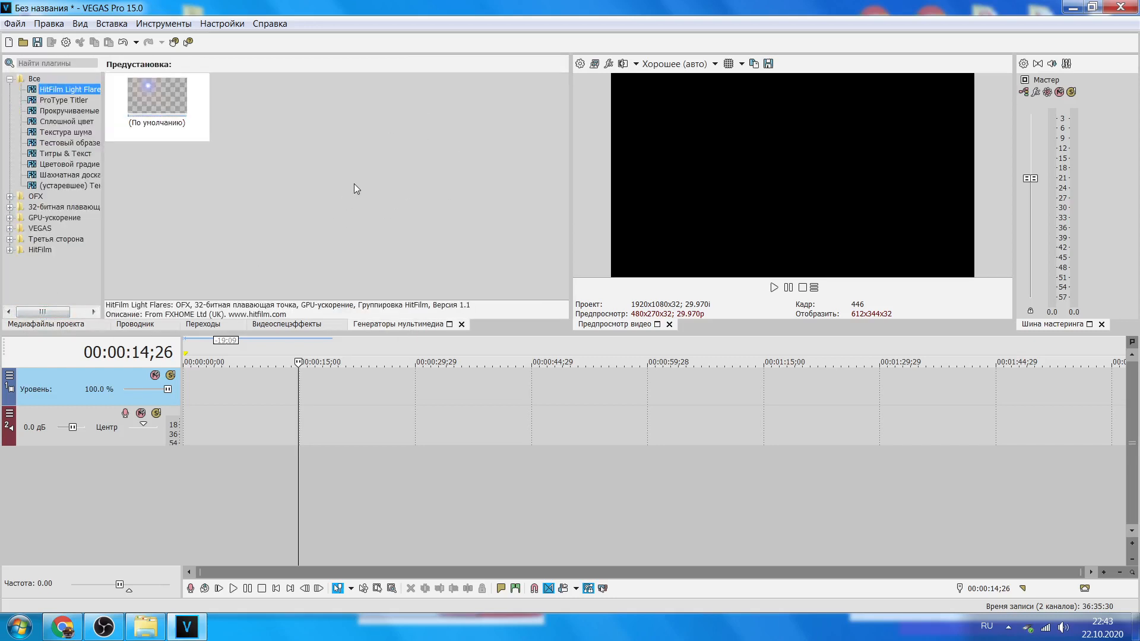
click(41, 325)
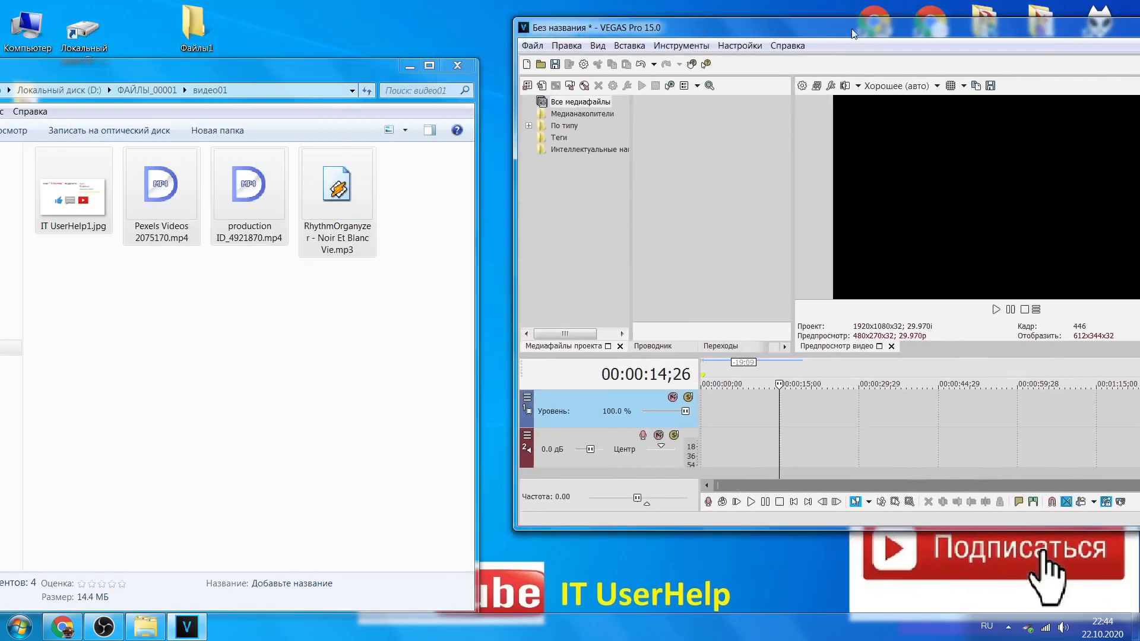
Step: Import all four files from the видео01 folder window into the VEGAS project media, then close the folder window
drag(852, 34, 939, 38)
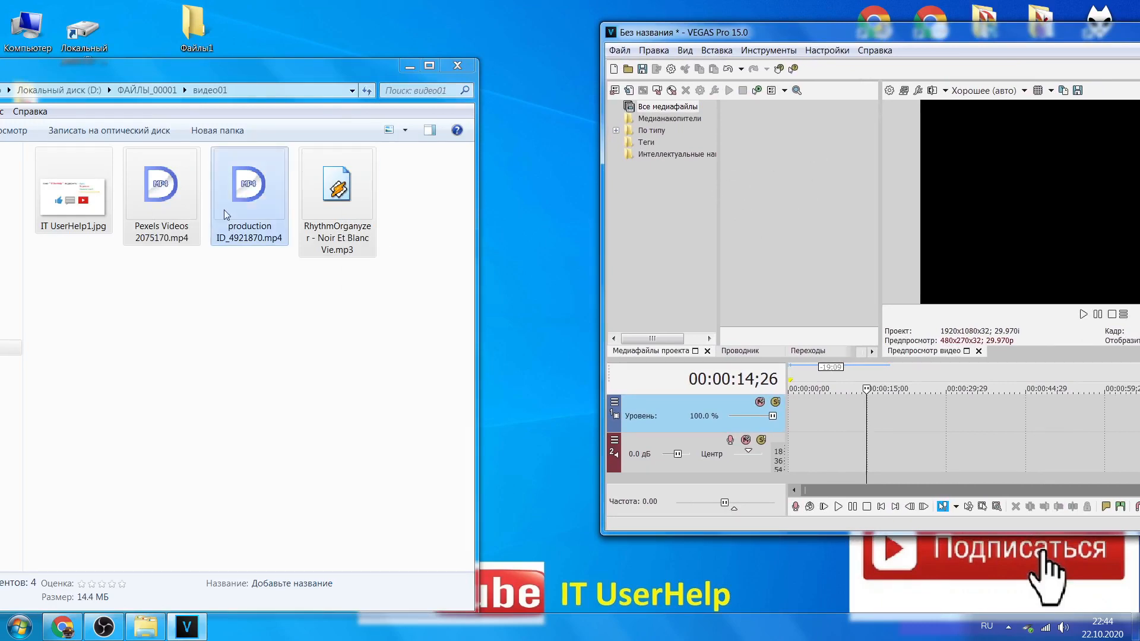
click(338, 246)
drag(353, 309, 35, 147)
drag(151, 199, 817, 227)
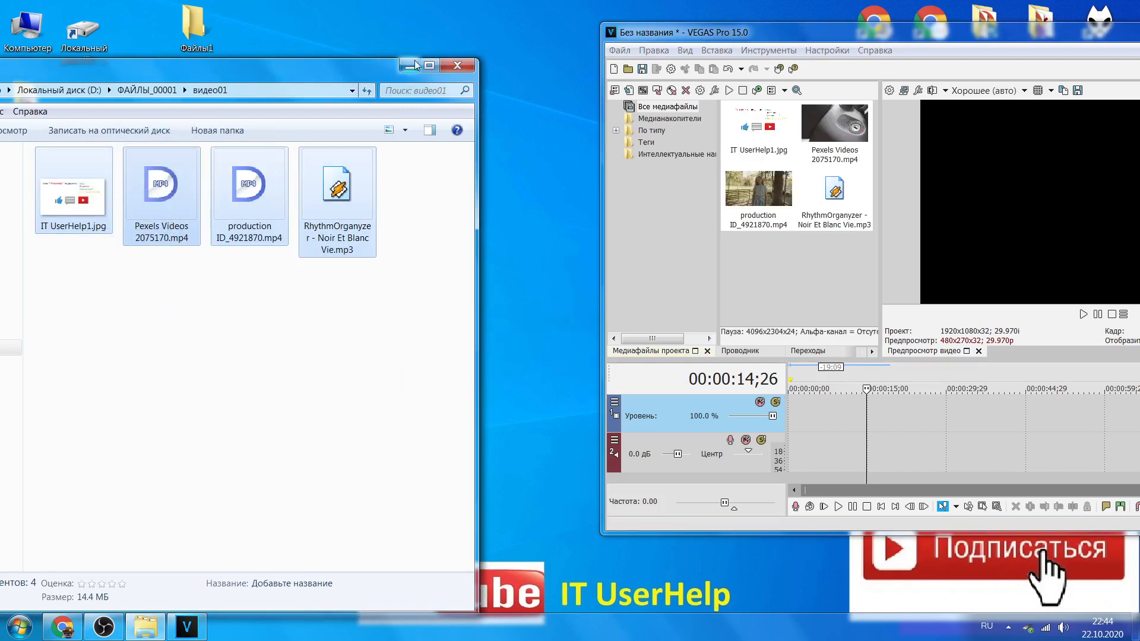
click(457, 65)
drag(987, 35, 484, 74)
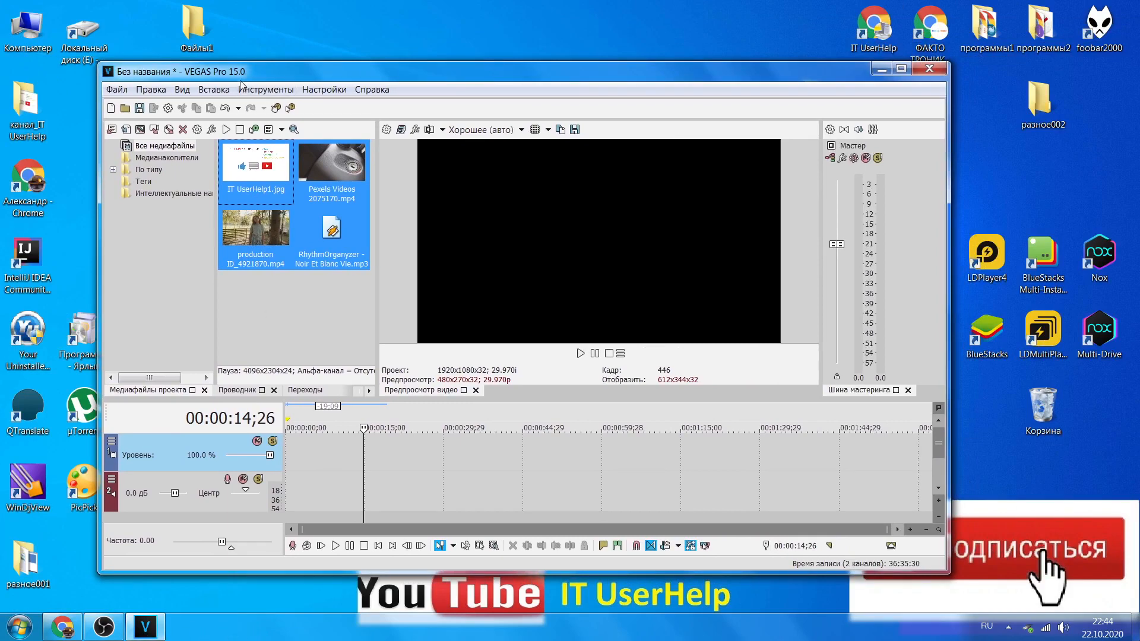
Step: Open the видео01 folder inside ФАЙЛЫ_00001 on drive D, then minimize the folder window
double_click(27, 35)
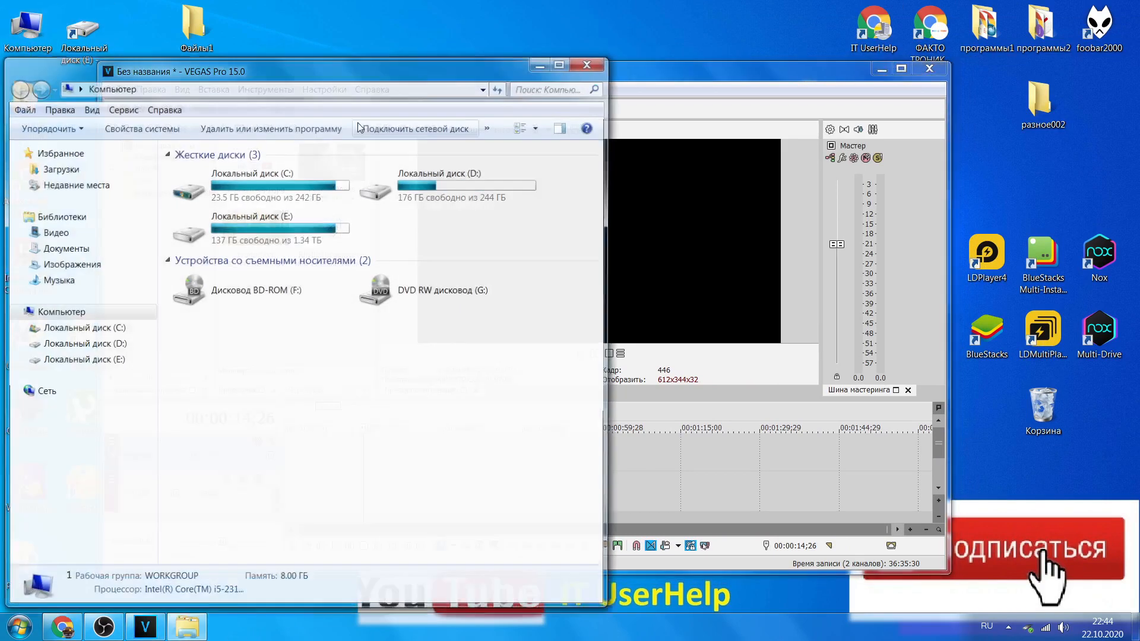
double_click(446, 196)
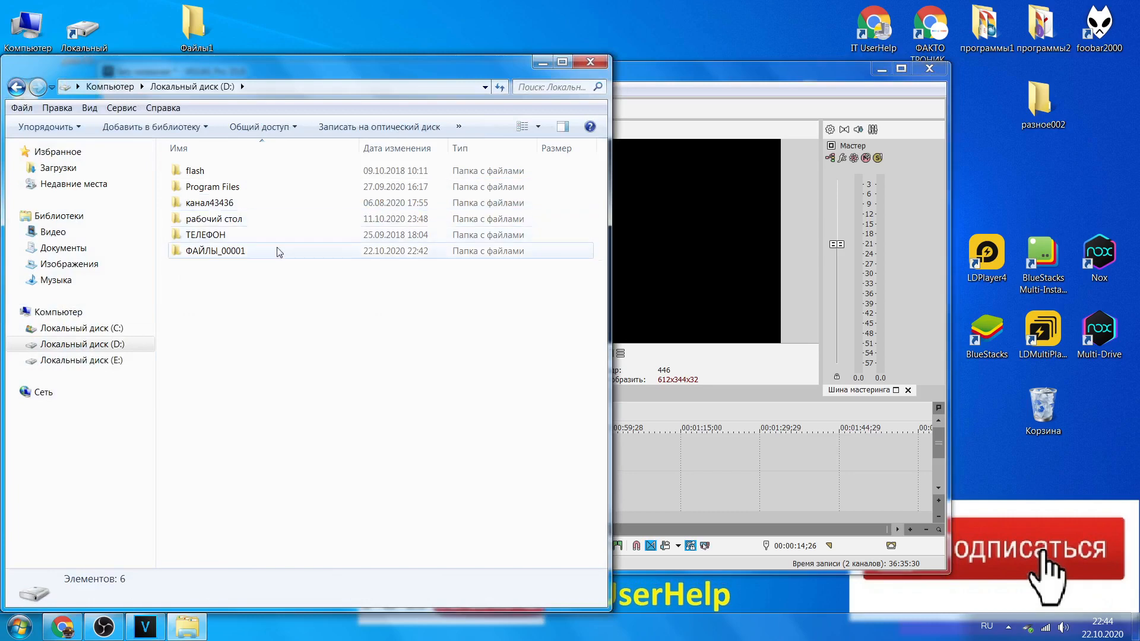
double_click(287, 247)
double_click(202, 185)
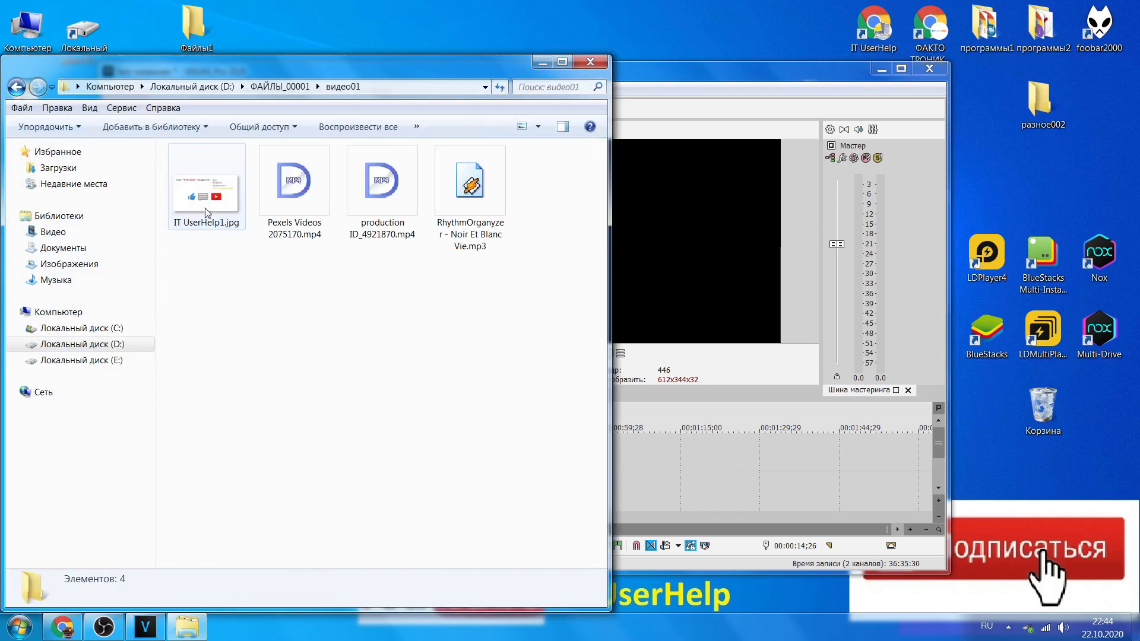
click(542, 62)
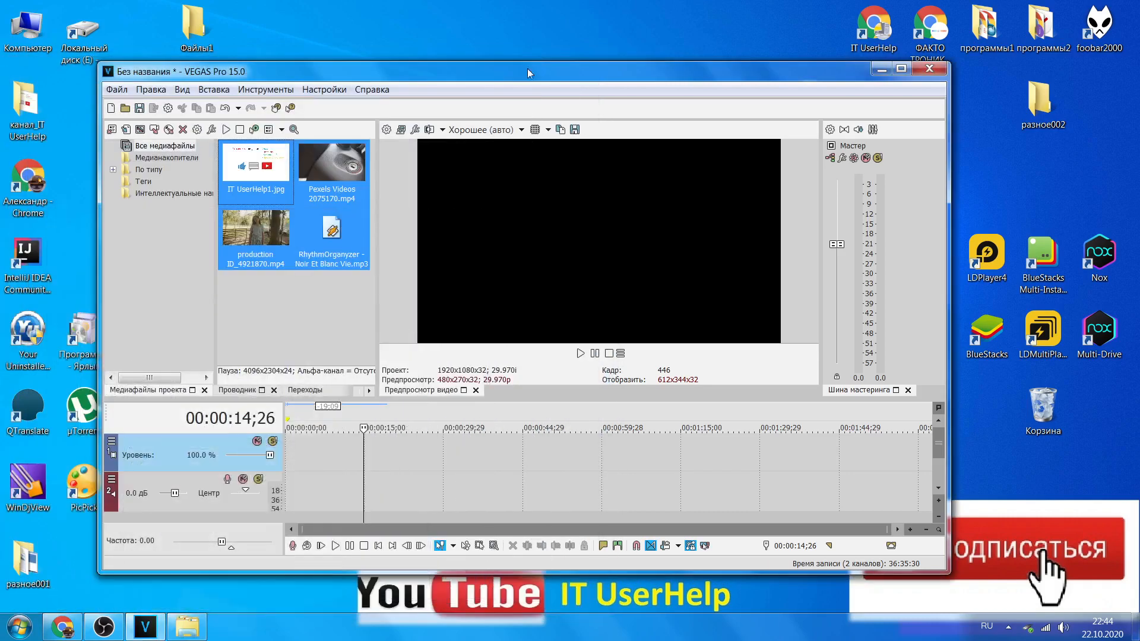
Step: Deselect the files in the project media and maximize the VEGAS Pro window
click(298, 312)
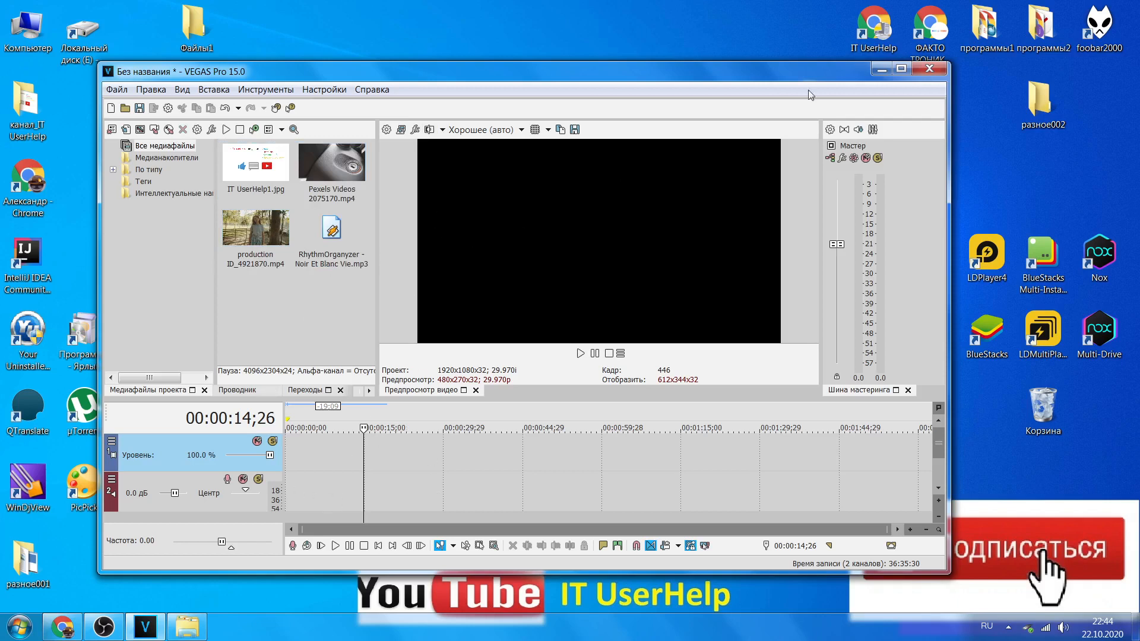
click(900, 69)
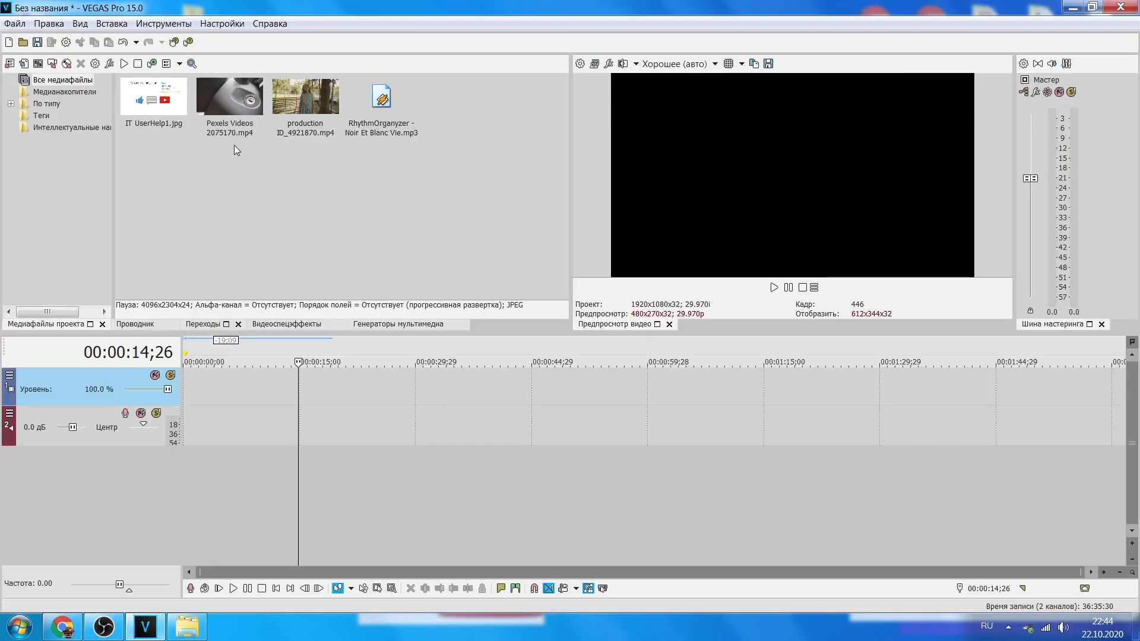
click(1073, 7)
click(198, 638)
click(196, 634)
click(156, 629)
Step: Place Pexels Videos 2075170.mp4 at the timeline start without adopting its video settings, and play it from near the beginning
drag(223, 106, 179, 427)
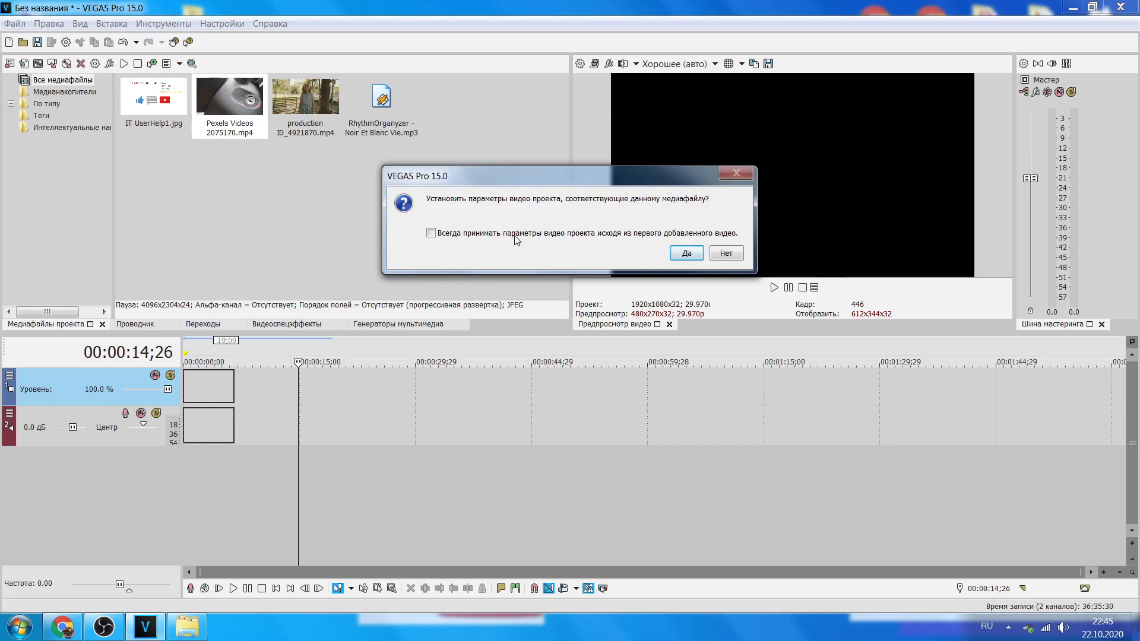
click(728, 255)
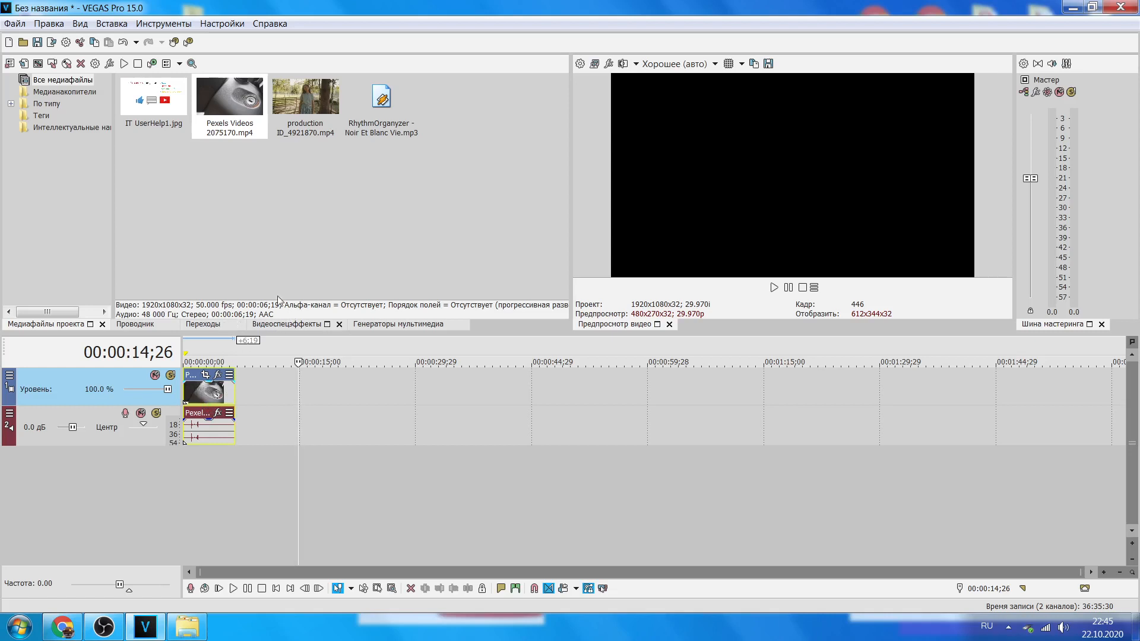
click(193, 346)
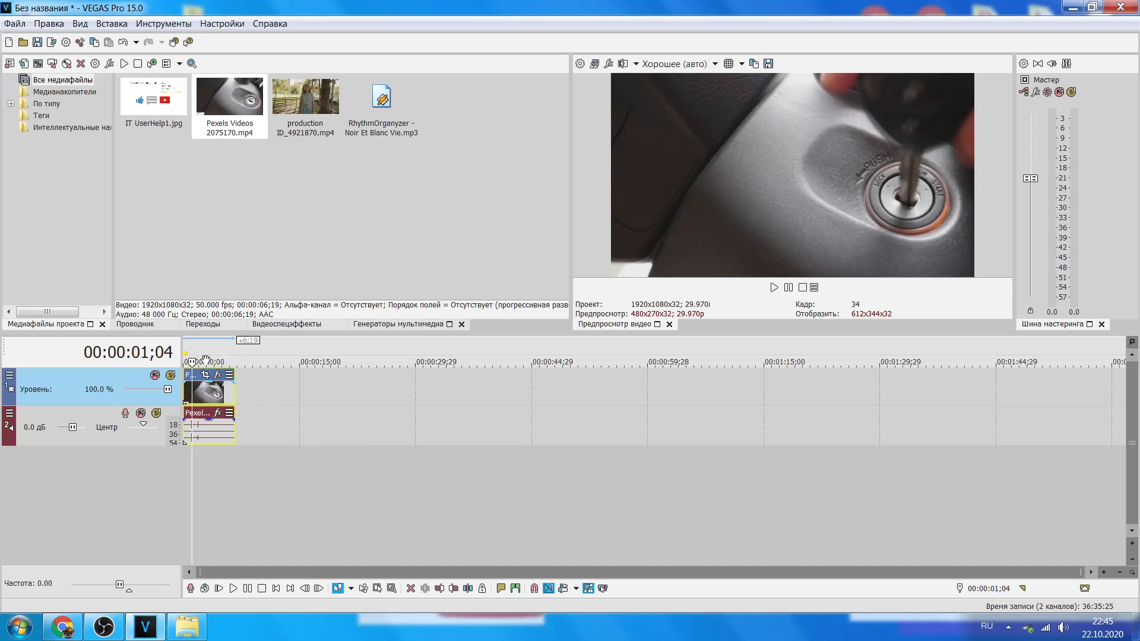
click(185, 350)
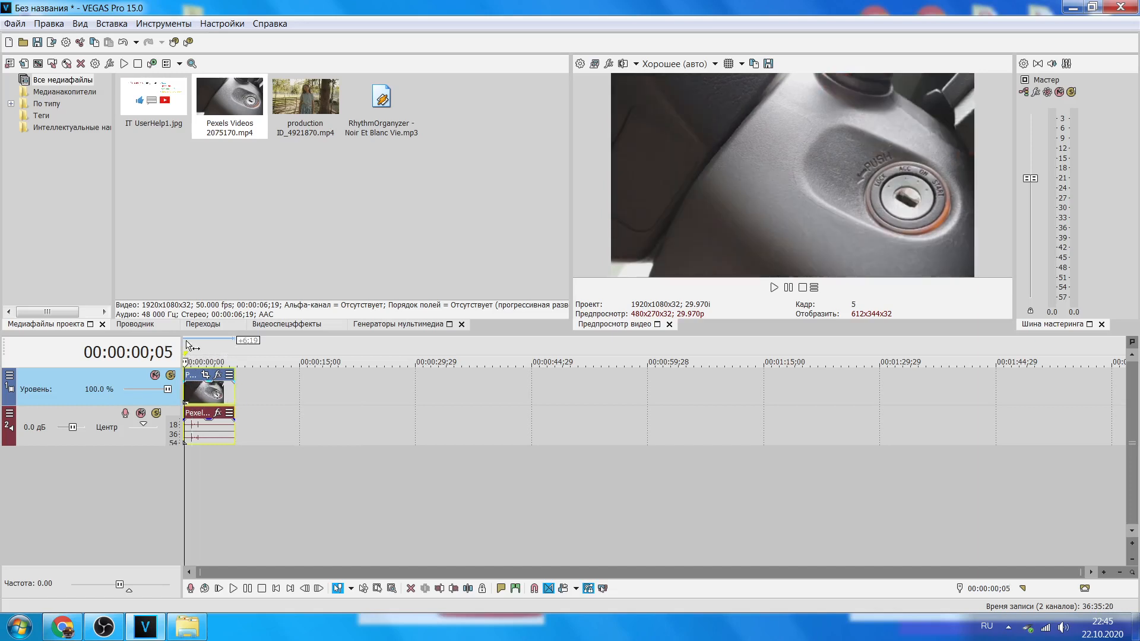
click(774, 287)
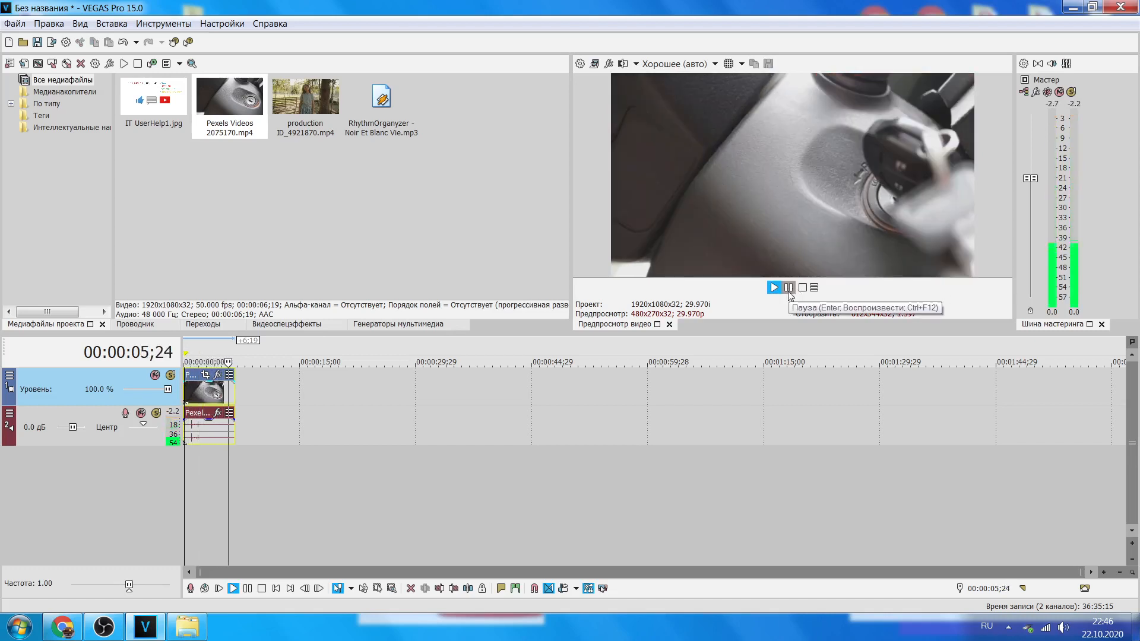
click(789, 290)
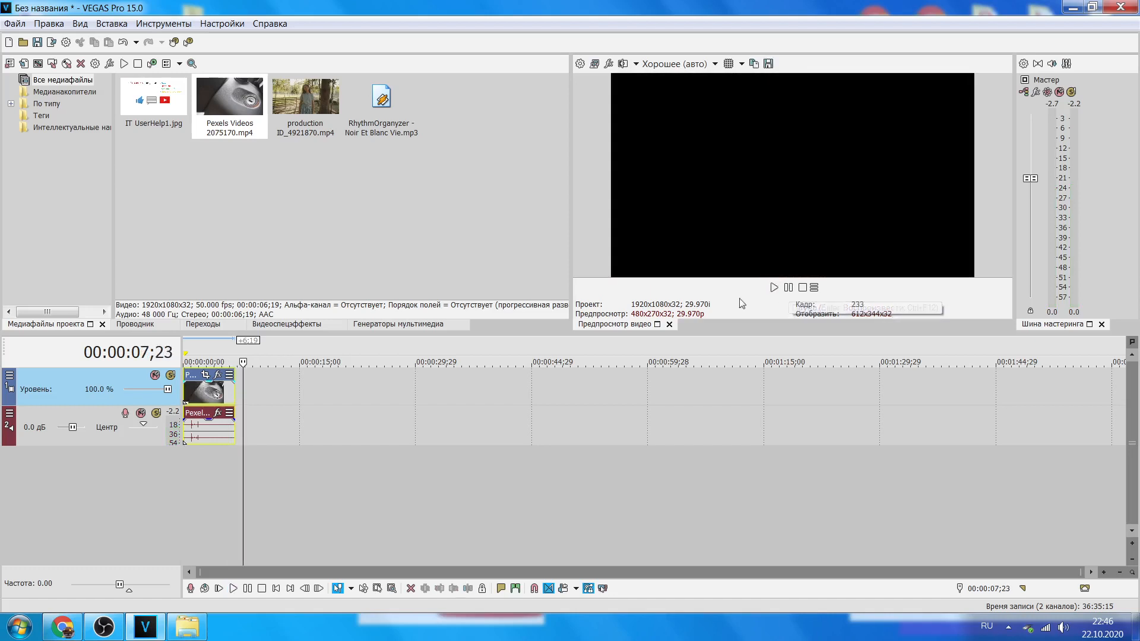
Step: Extend the end of the Pexels clip by about 4;28 and play the extended clip
drag(231, 396, 270, 398)
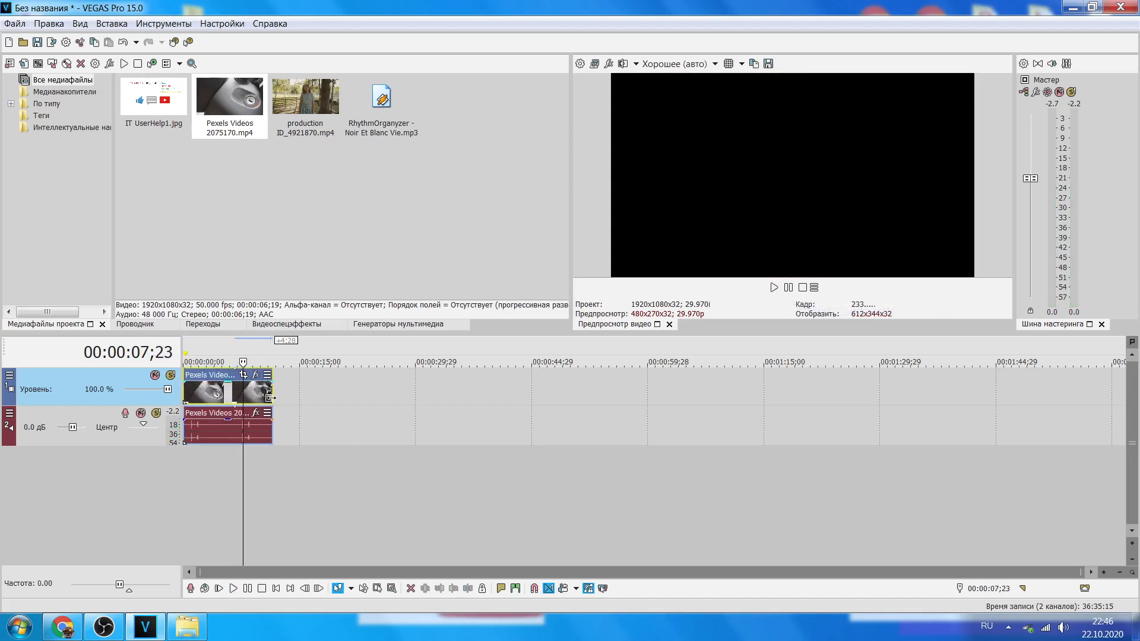
click(203, 360)
key(space)
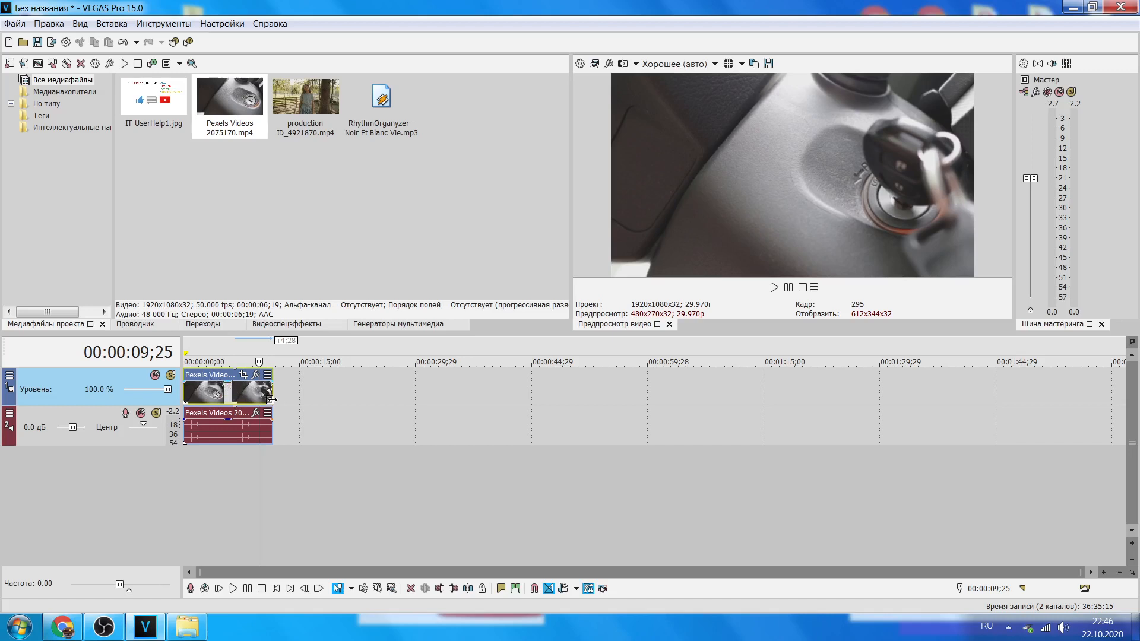
Step: Shorten the extended Pexels clip by about 4;29 and delete it from the timeline
drag(272, 399, 232, 401)
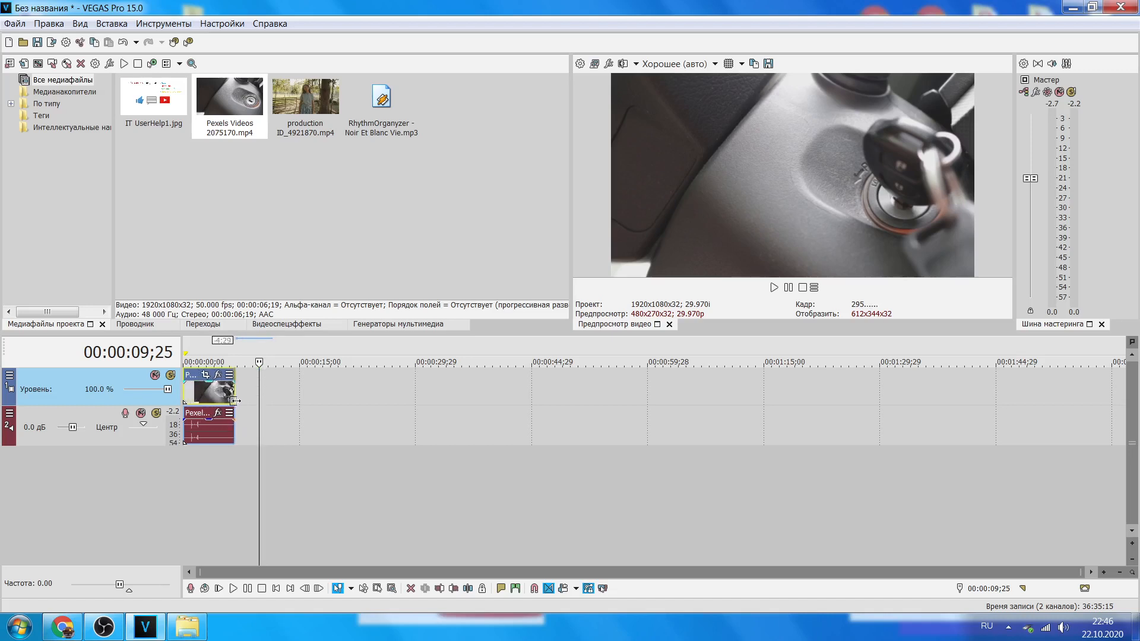
click(209, 392)
key(Delete)
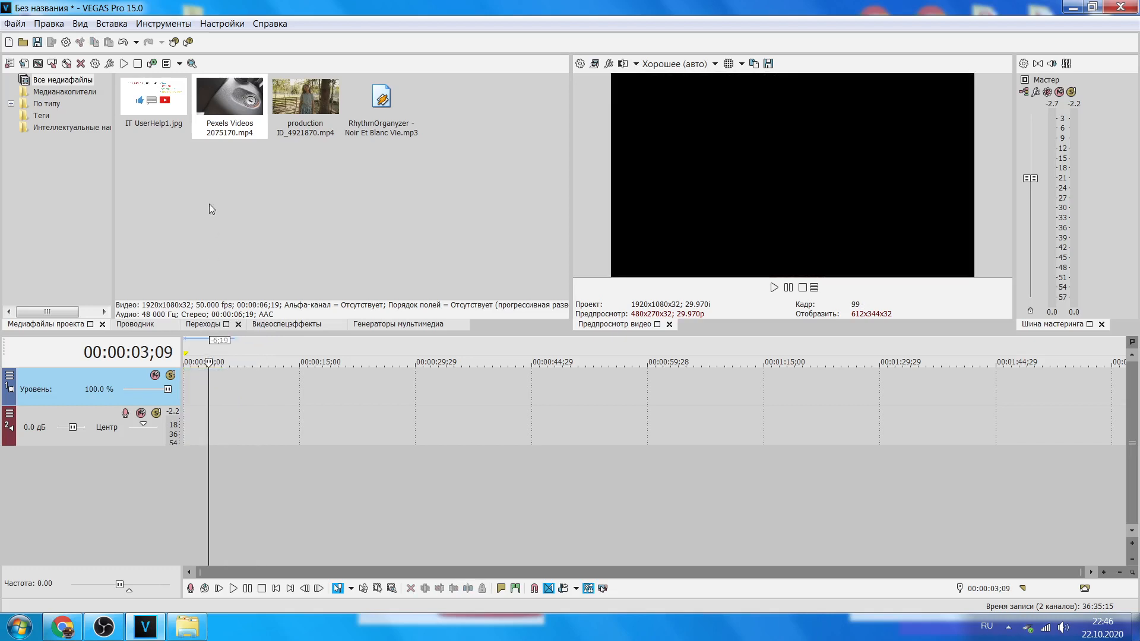
Step: Place Pexels Videos 2075170.mp4 at the timeline start, keeping the project's video settings, and trim its end by about 2;07
drag(214, 94, 186, 399)
click(719, 252)
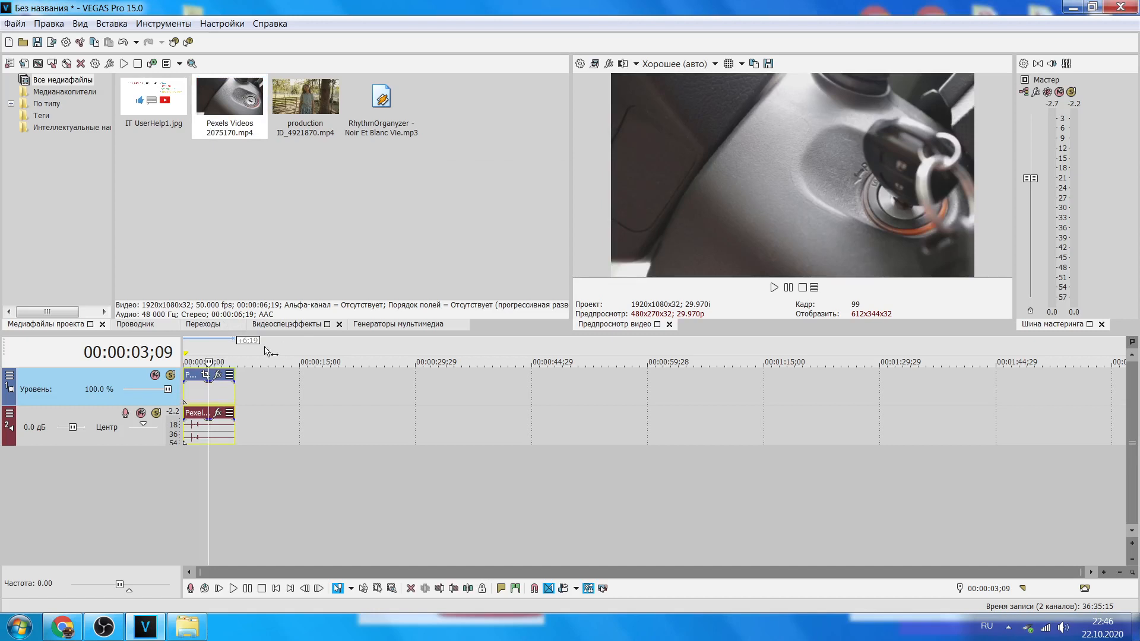
click(222, 349)
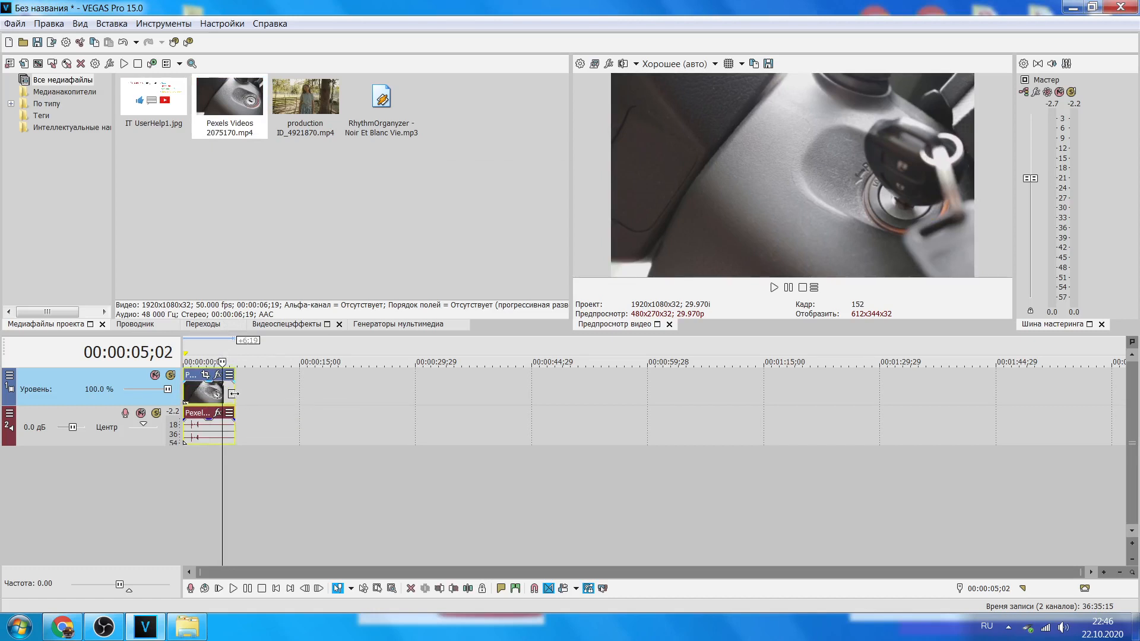
drag(233, 394, 217, 394)
click(204, 465)
Step: Play the trimmed Pexels clip from near its beginning, then pause playback
click(184, 349)
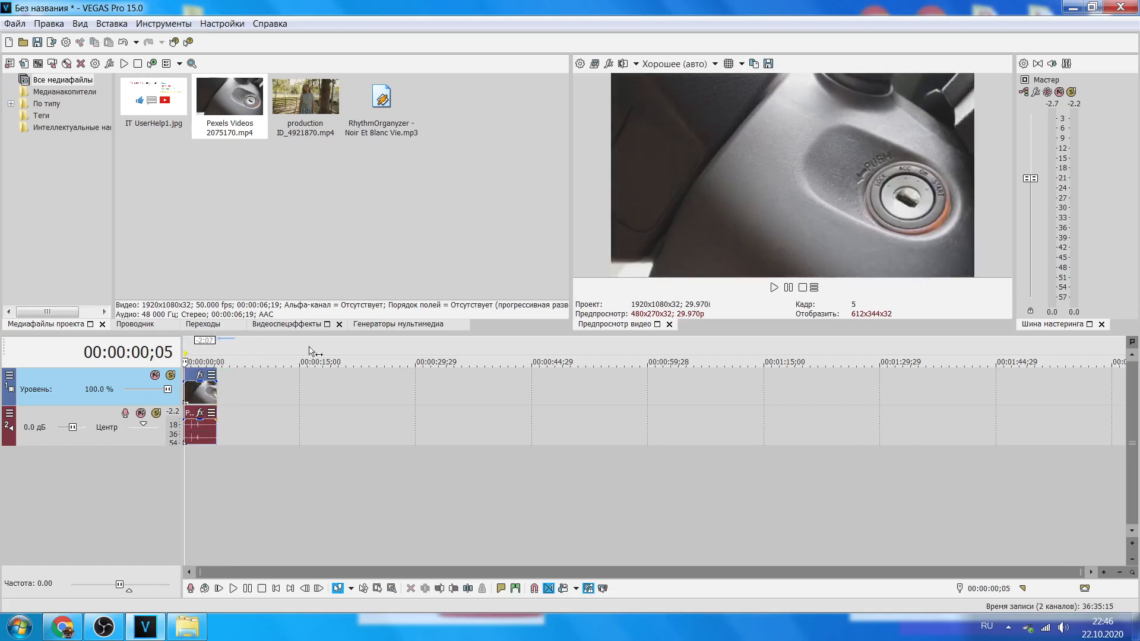
click(773, 288)
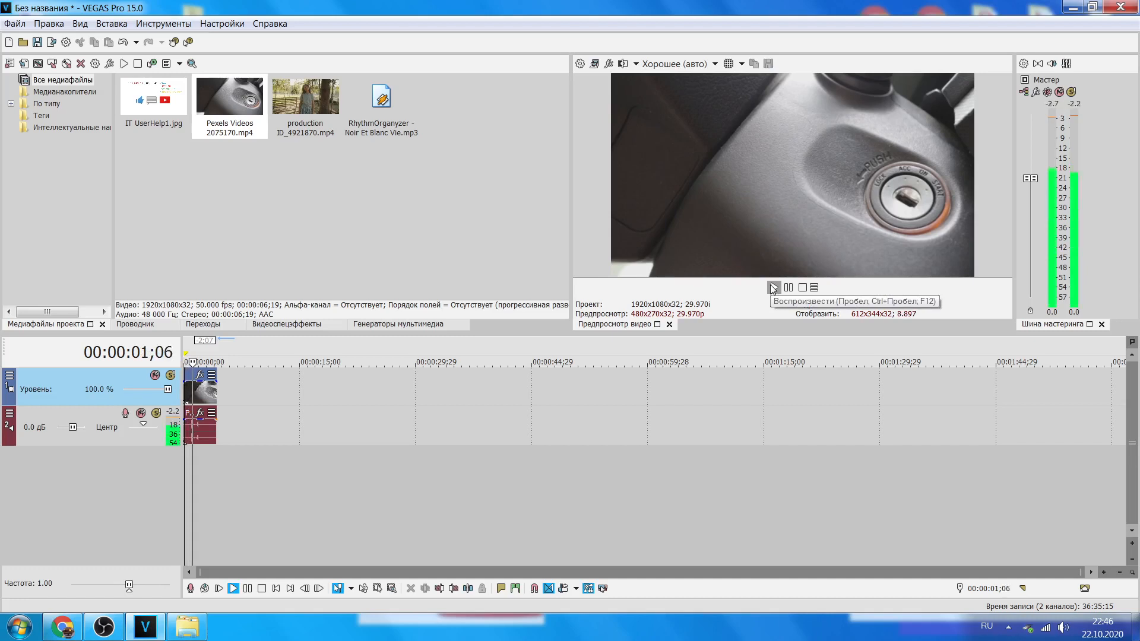
click(790, 289)
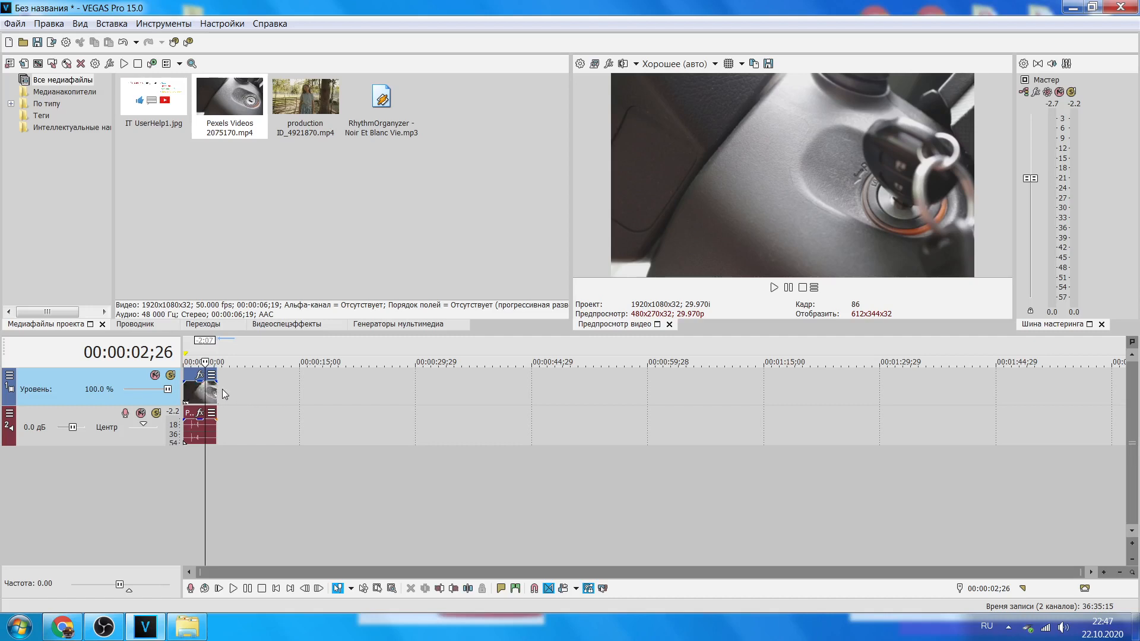
Step: Set the playhead to about 00:00:02;04 and trim the end of the Pexels clip by about 0;09
click(201, 357)
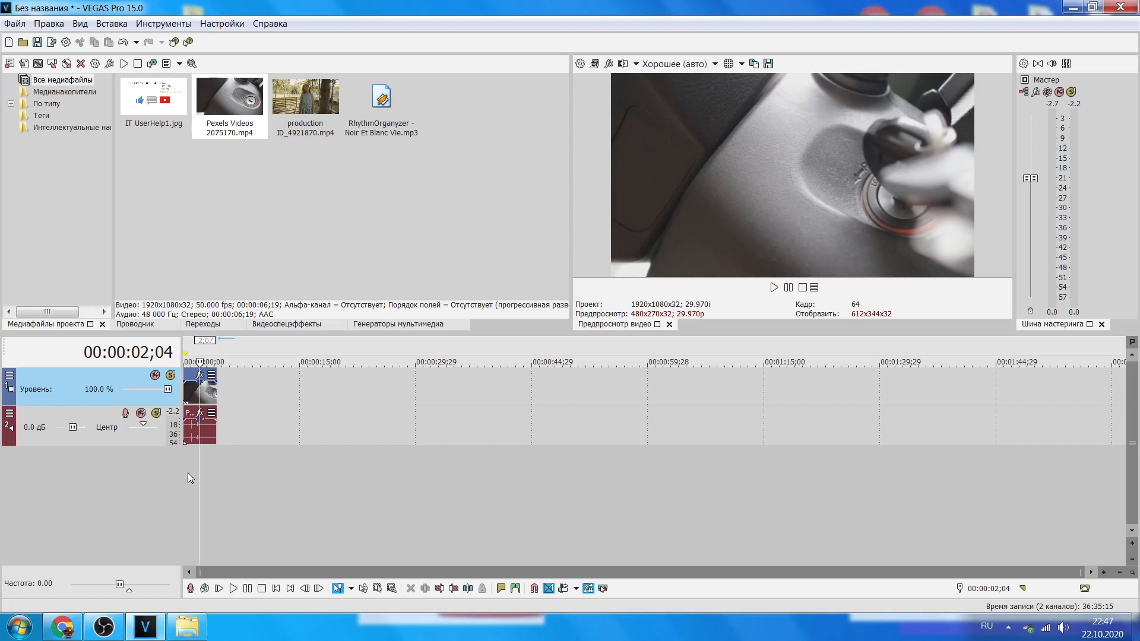
click(188, 379)
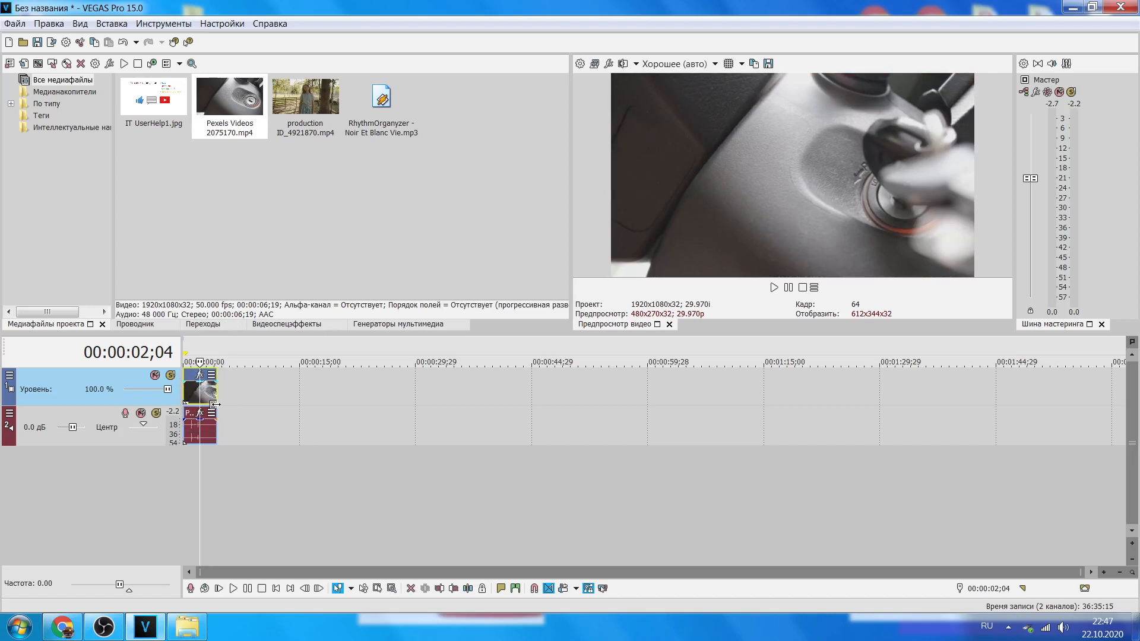
mouse_move(217, 395)
mouse_down()
mouse_move(236, 394)
mouse_move(215, 394)
mouse_up()
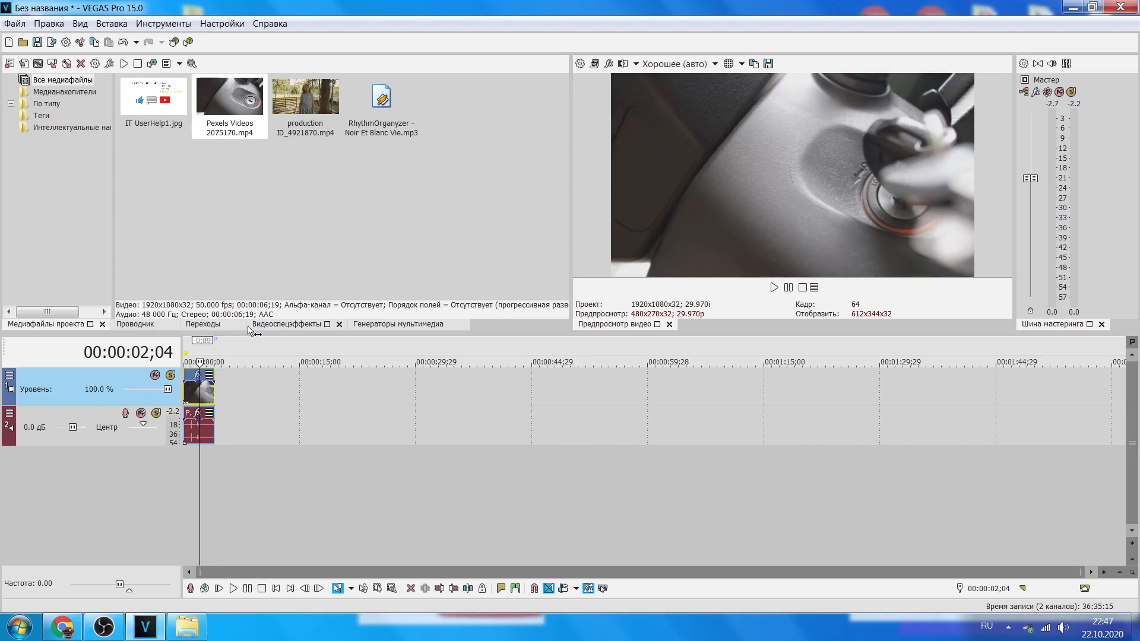
Step: Add production ID_4921870.mp4 to the video track, overlapping the end of the Pexels clip by slightly under one second
drag(305, 98, 302, 104)
drag(305, 262, 221, 414)
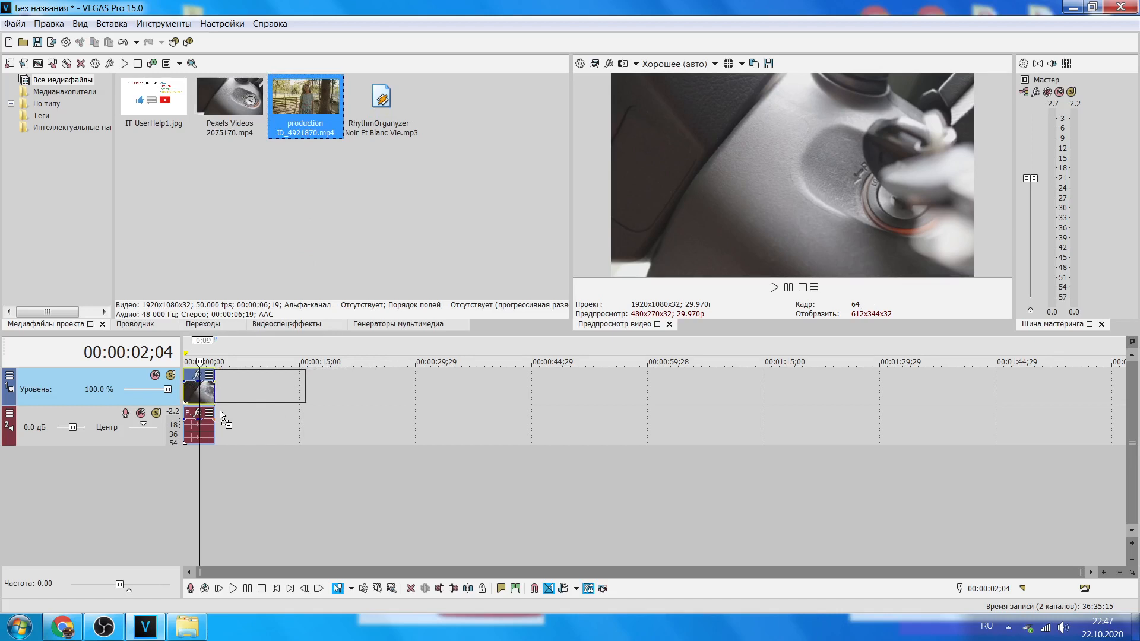
drag(221, 414, 217, 414)
drag(216, 411, 209, 400)
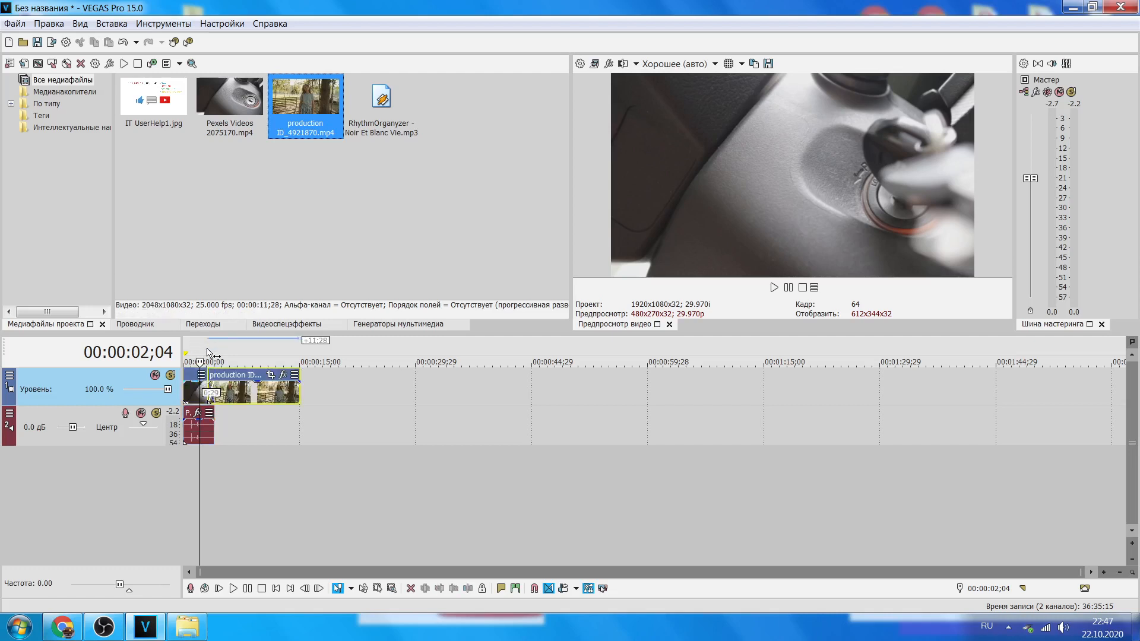
Step: Play across the overlap between the two clips, then shift the production clip later to reduce the overlap to about 0;04
click(205, 352)
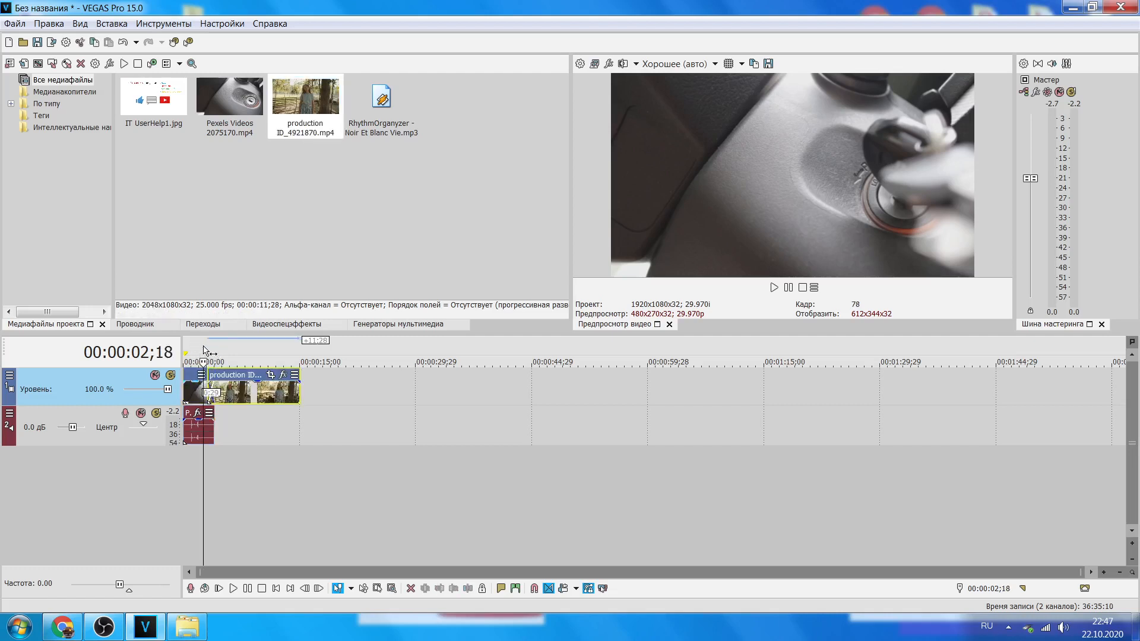
click(774, 288)
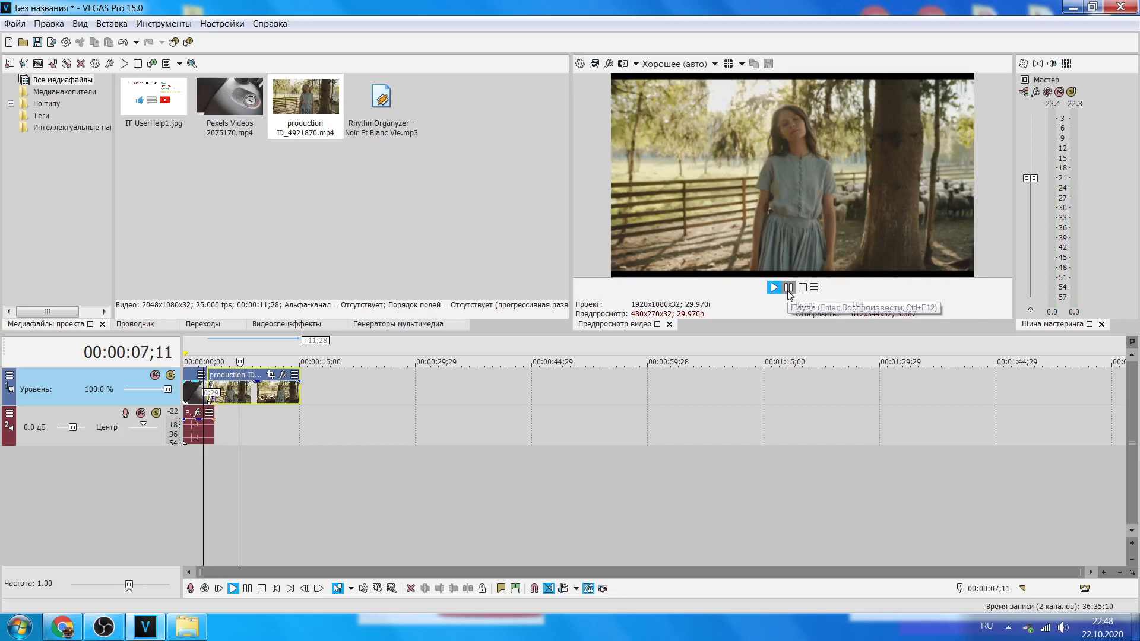
click(788, 288)
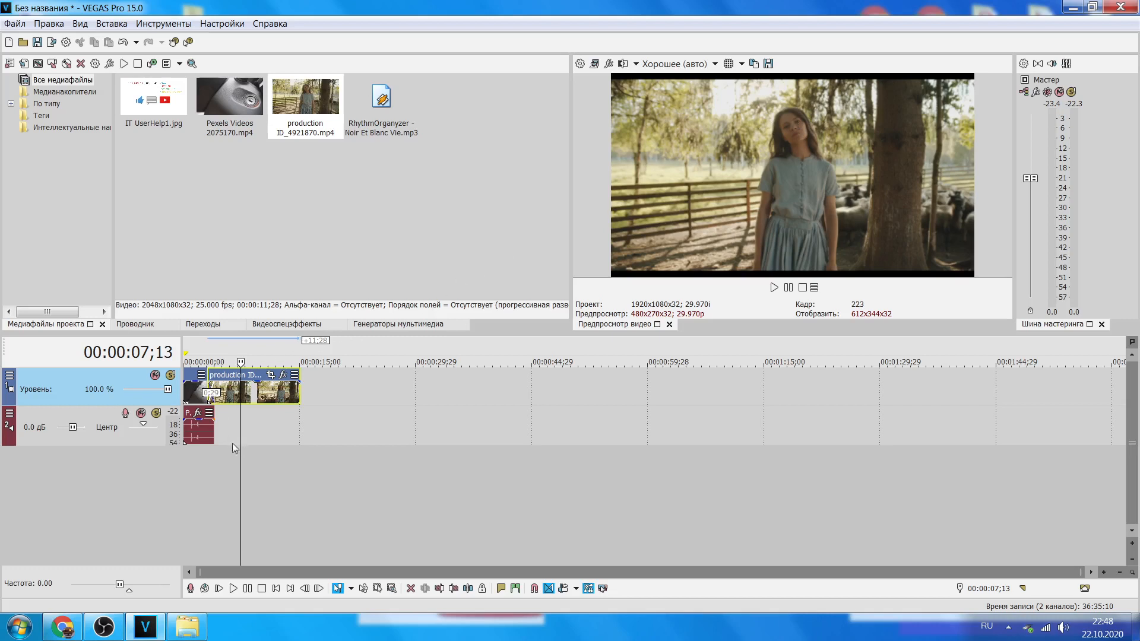
drag(229, 378, 236, 379)
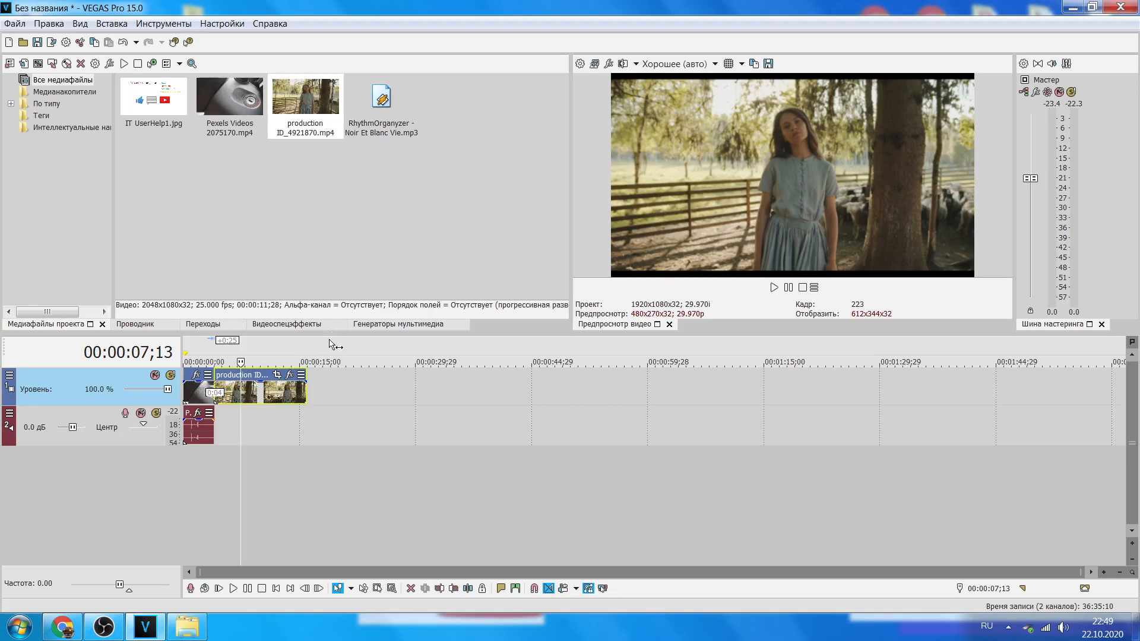
Step: Restore VEGAS Pro down beside the folder window and import video.mp4 from the ФАЙЛЫ_00001 folder into the project media
drag(855, 7, 826, 73)
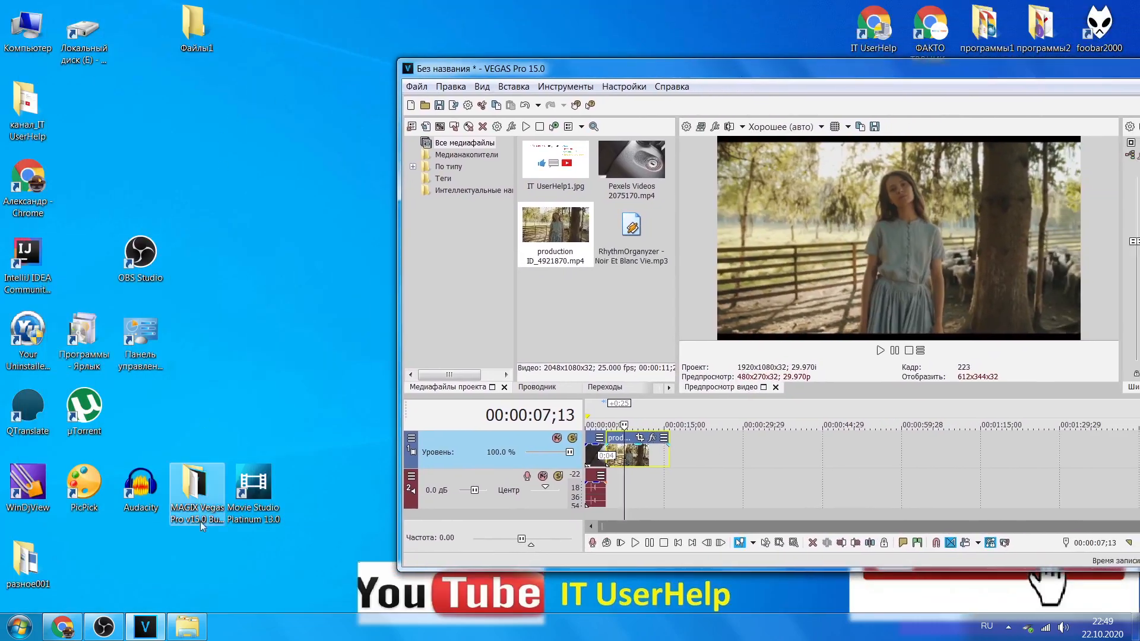
click(187, 627)
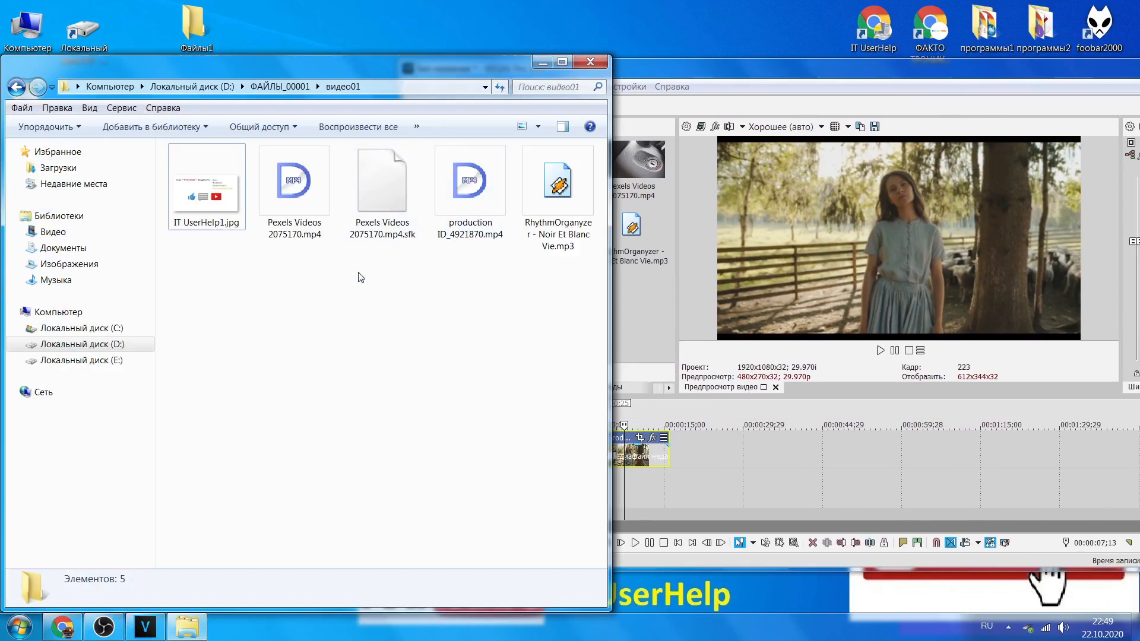
key(BackSpace)
drag(316, 83, 226, 98)
drag(212, 211, 594, 313)
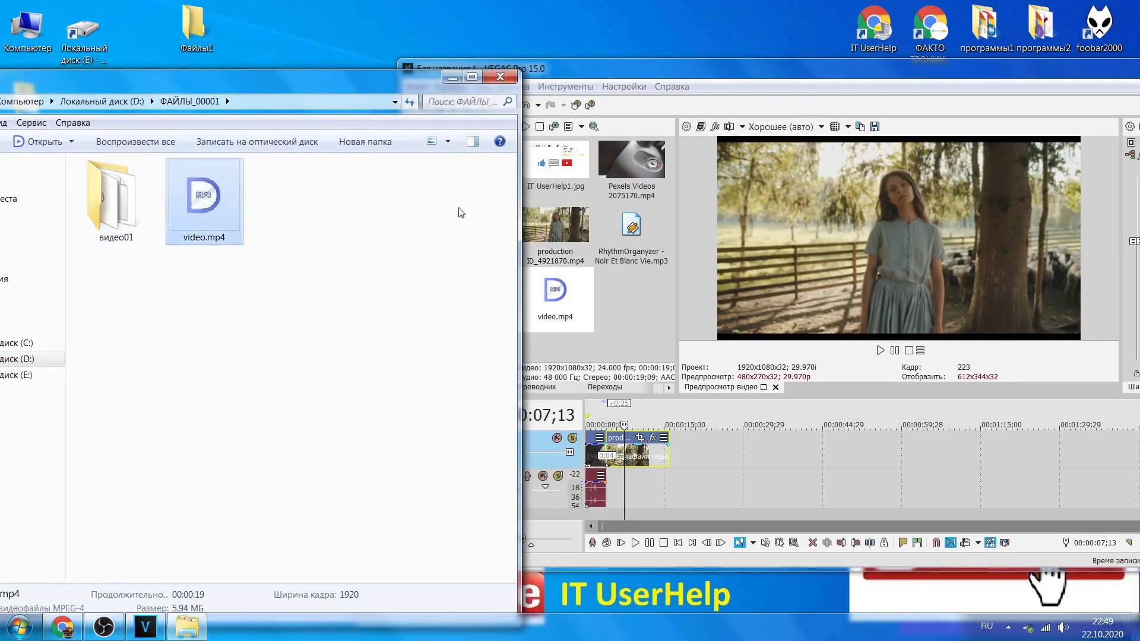
Step: Minimize the folder window, reposition the VEGAS Pro window and maximize it with the project kept open
click(453, 77)
drag(690, 66, 428, 56)
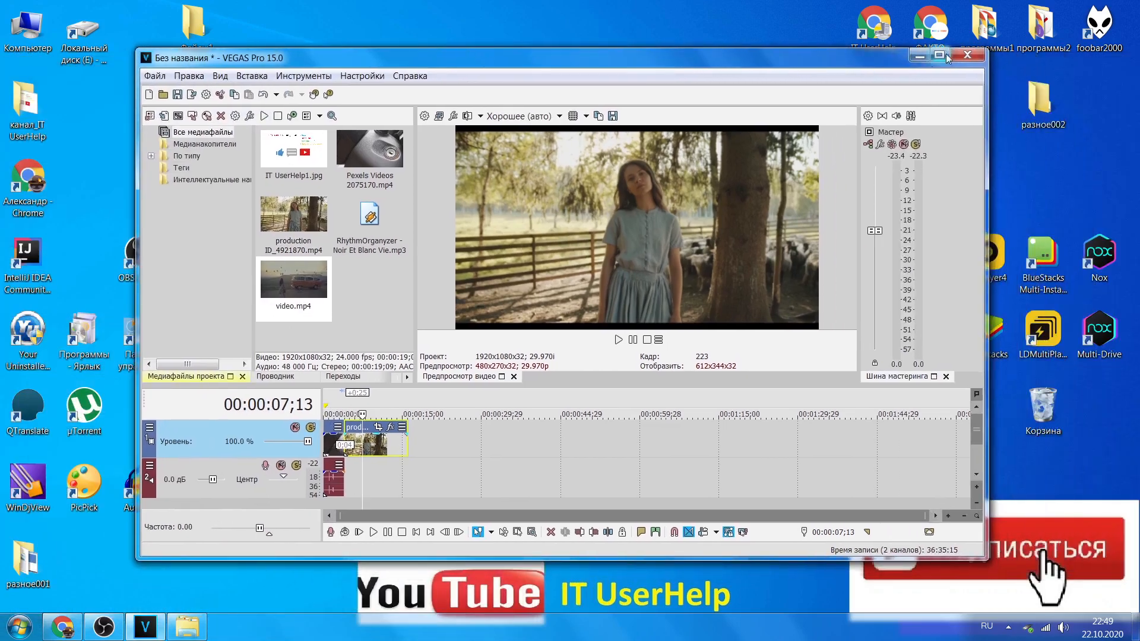
click(967, 54)
click(635, 279)
click(938, 55)
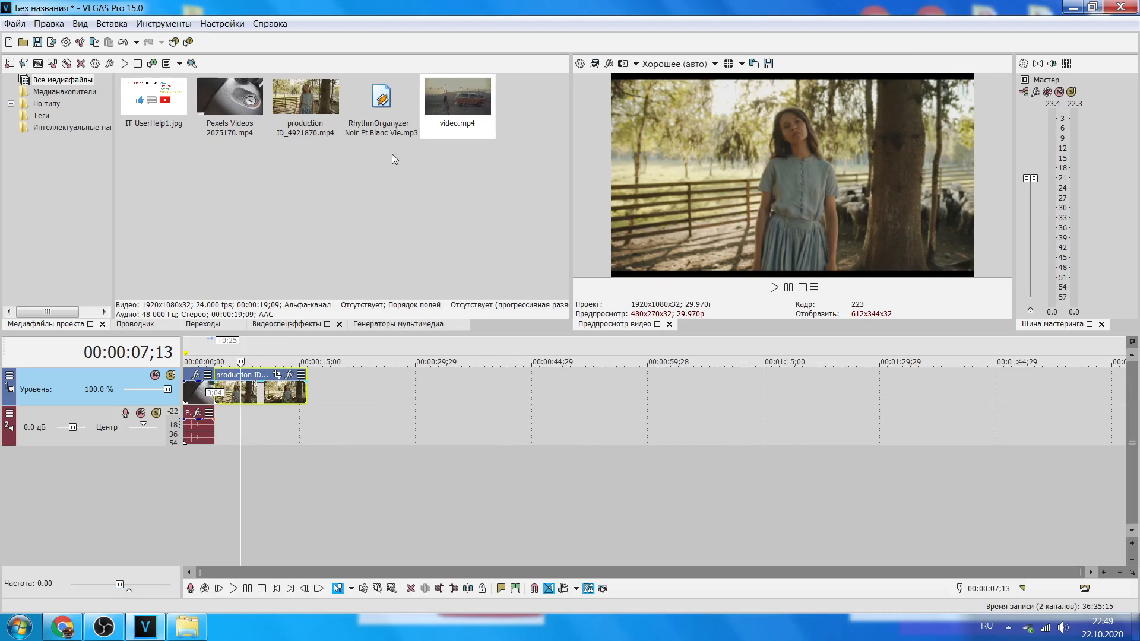
Step: Place video.mp4 on the timeline directly after the production ID_4921870.mp4 clip
drag(453, 113, 313, 397)
click(346, 468)
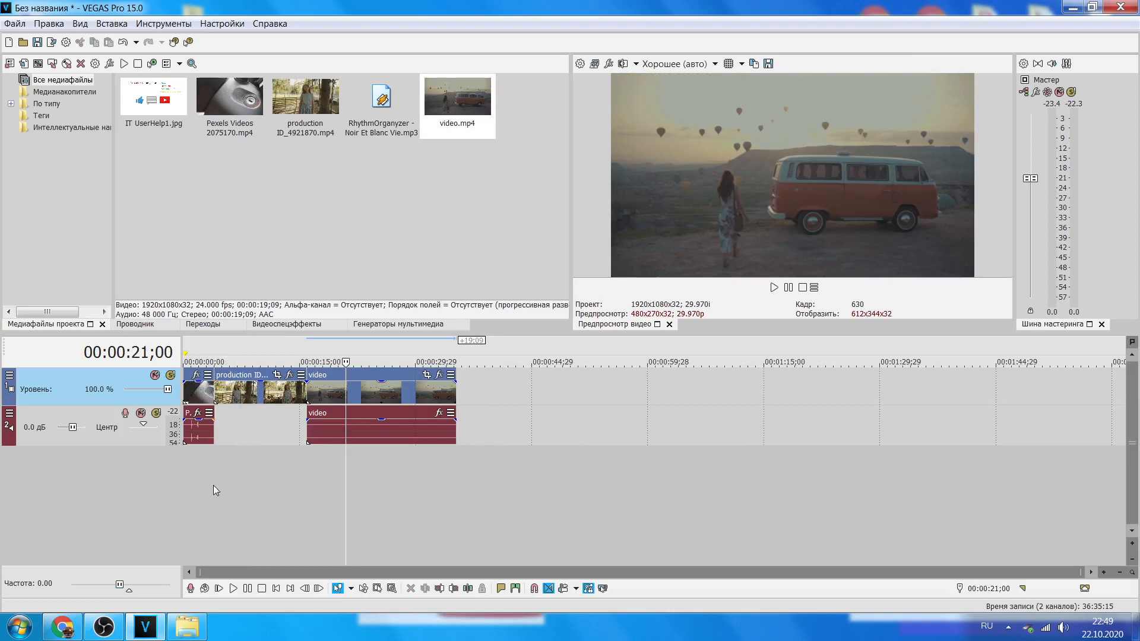
Step: Play the sequence from near the start, through the production clip and into the video.mp4 clip to check it
click(195, 344)
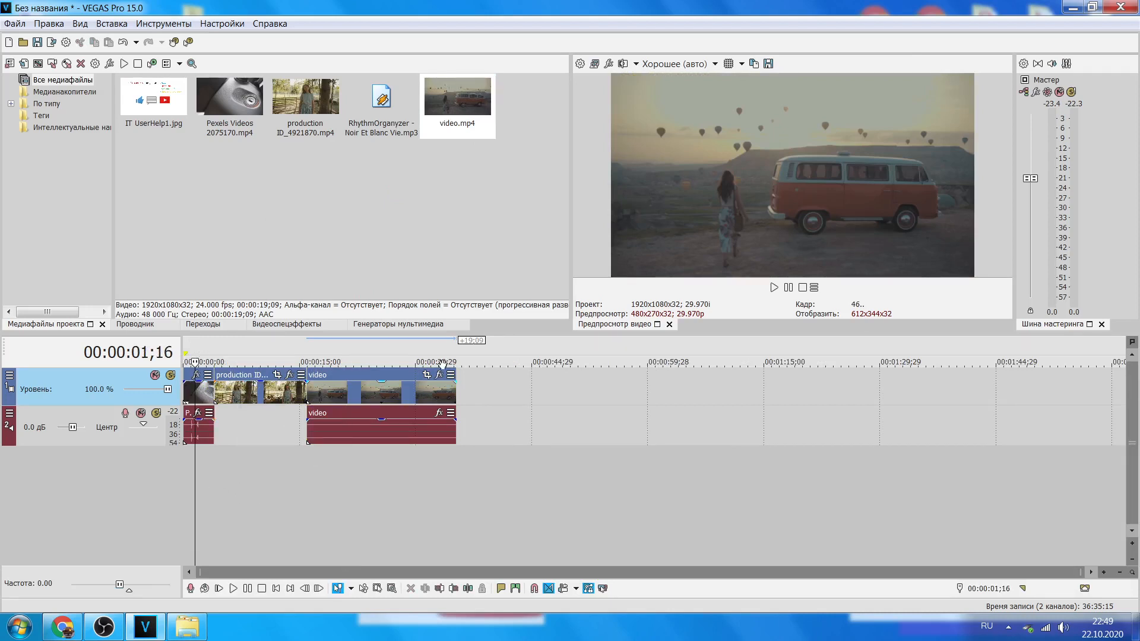
click(774, 288)
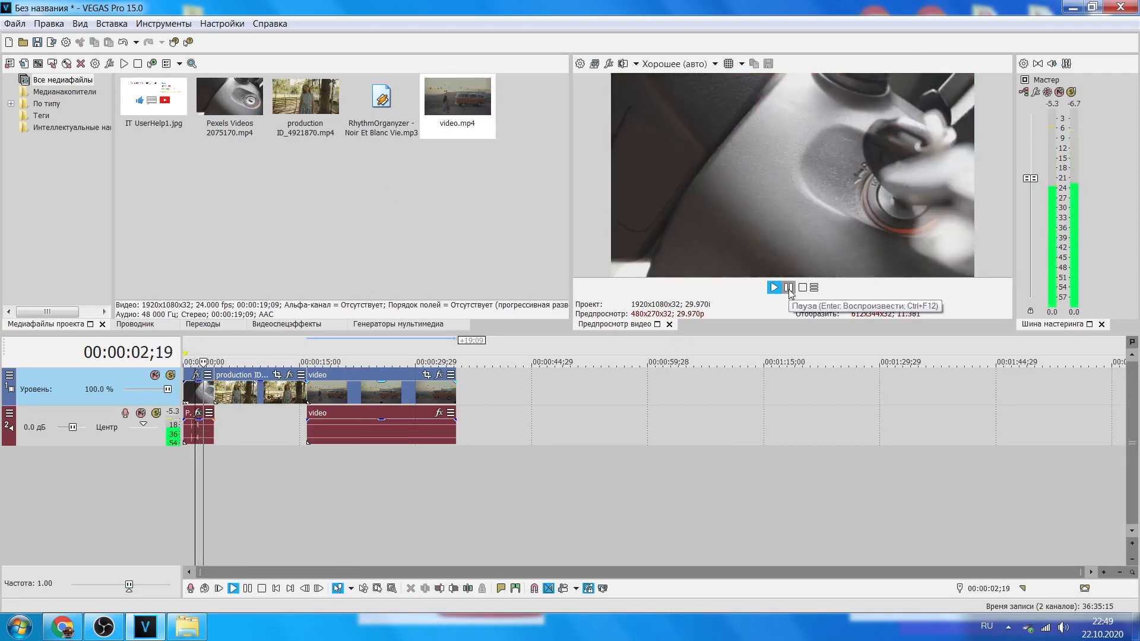
click(789, 289)
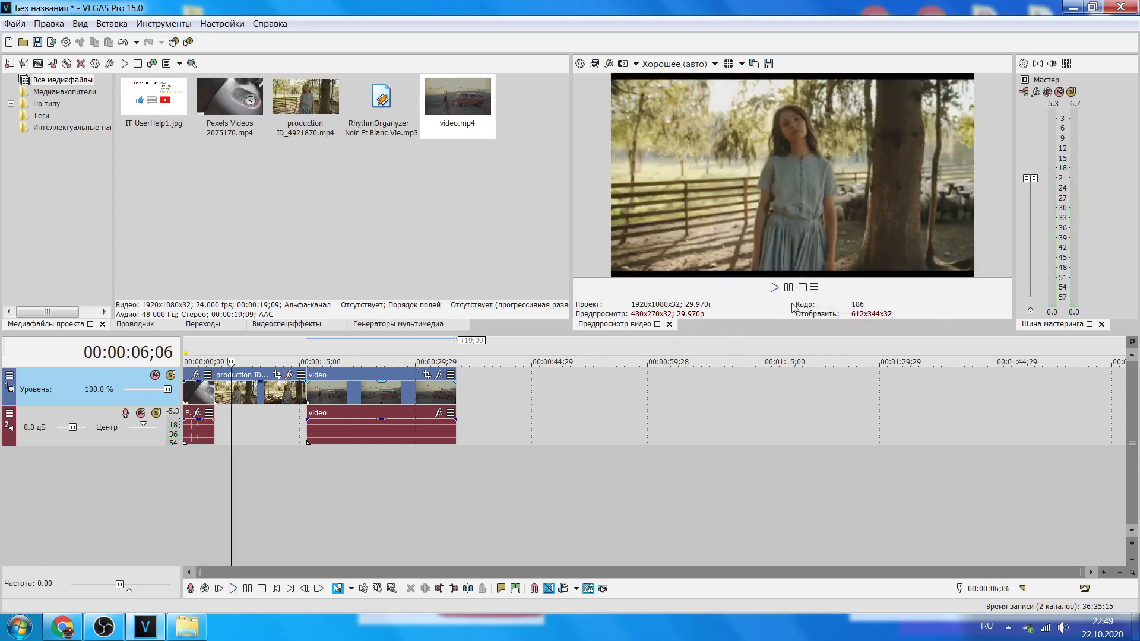
click(774, 288)
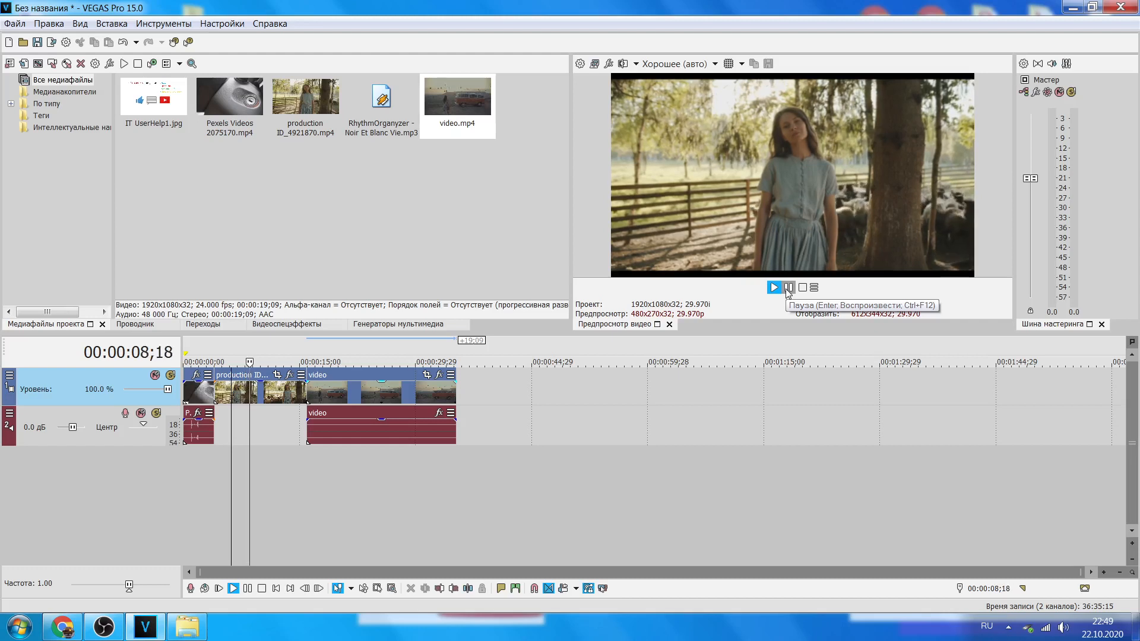
click(788, 289)
click(326, 354)
key(space)
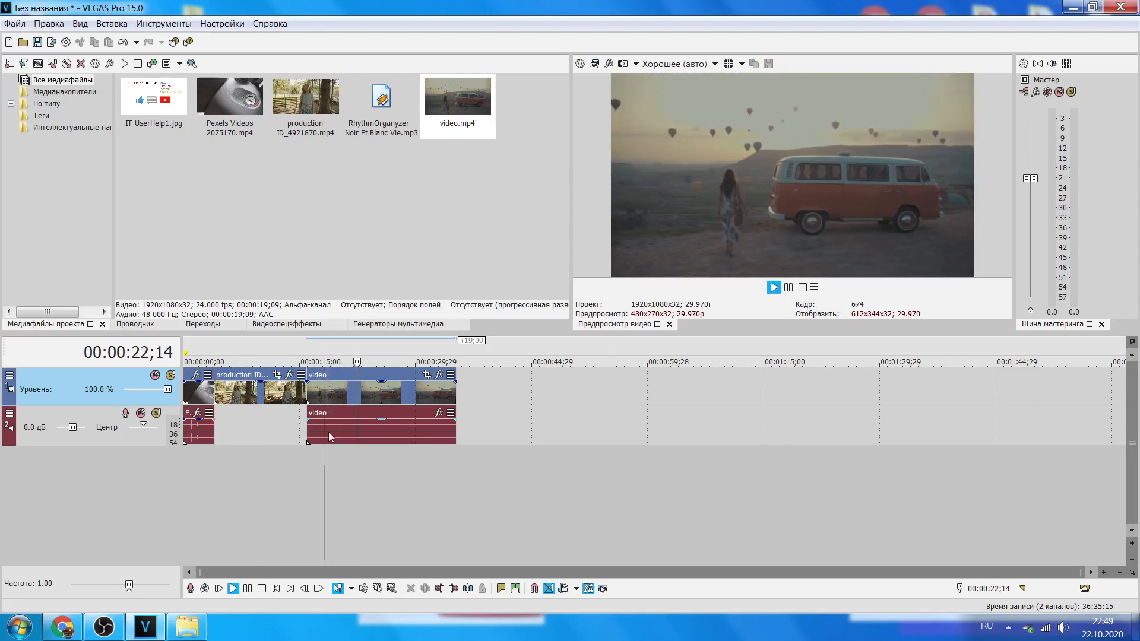
click(788, 288)
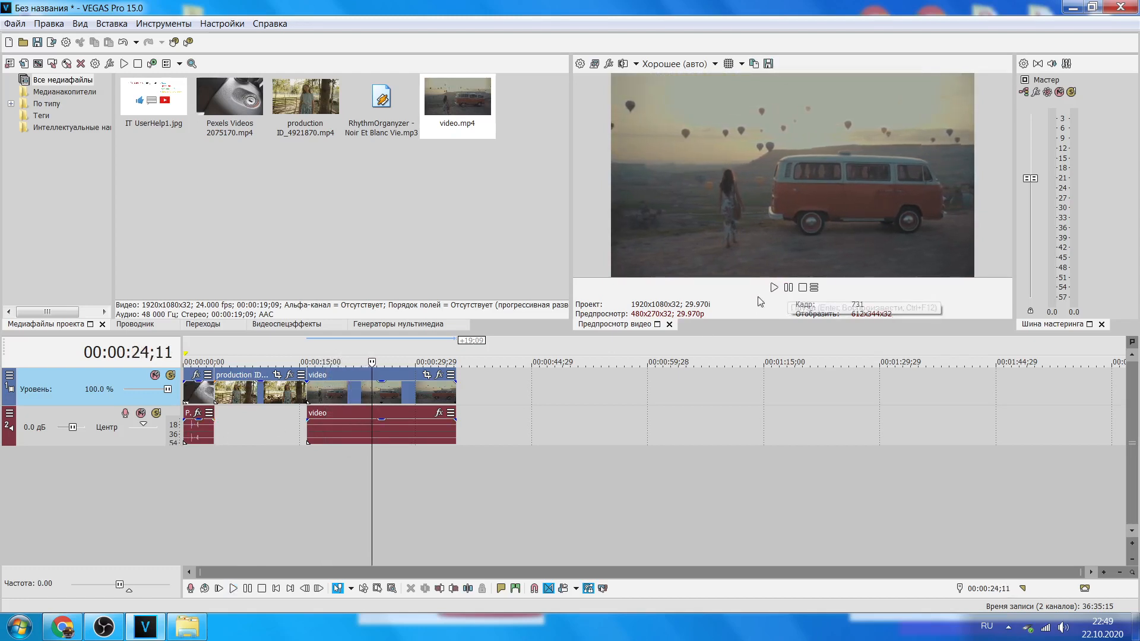
Step: Shift the video.mp4 clip with its audio about 0;07 later, leaving a small gap after the production clip
mouse_move(344, 369)
mouse_down()
mouse_move(372, 371)
mouse_move(348, 373)
mouse_up()
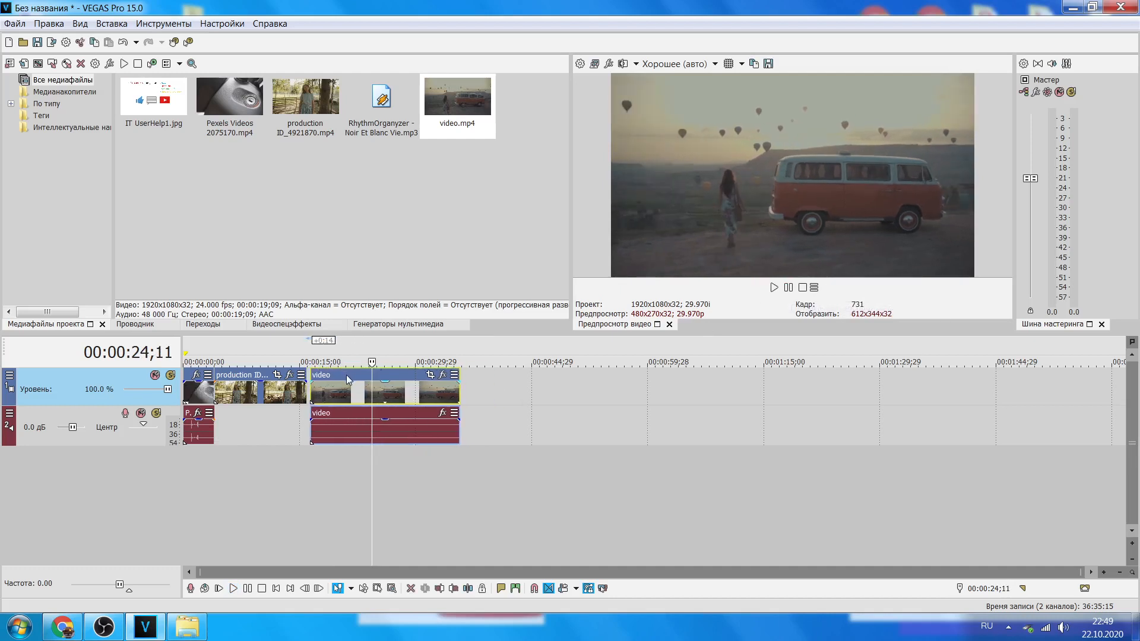
drag(344, 376, 338, 377)
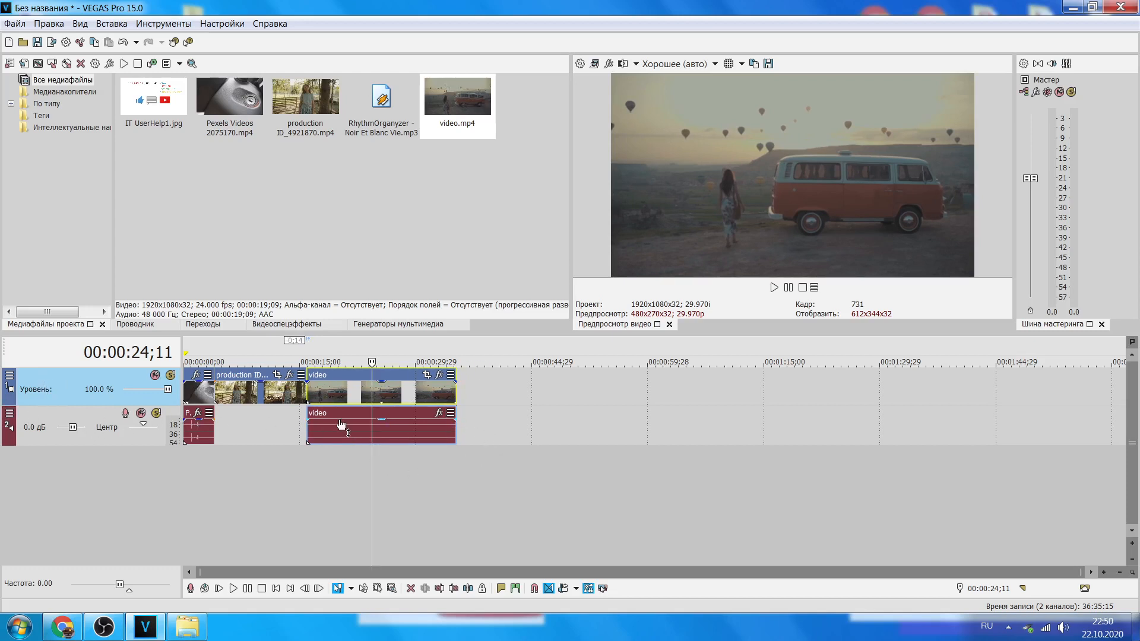
drag(331, 380, 333, 381)
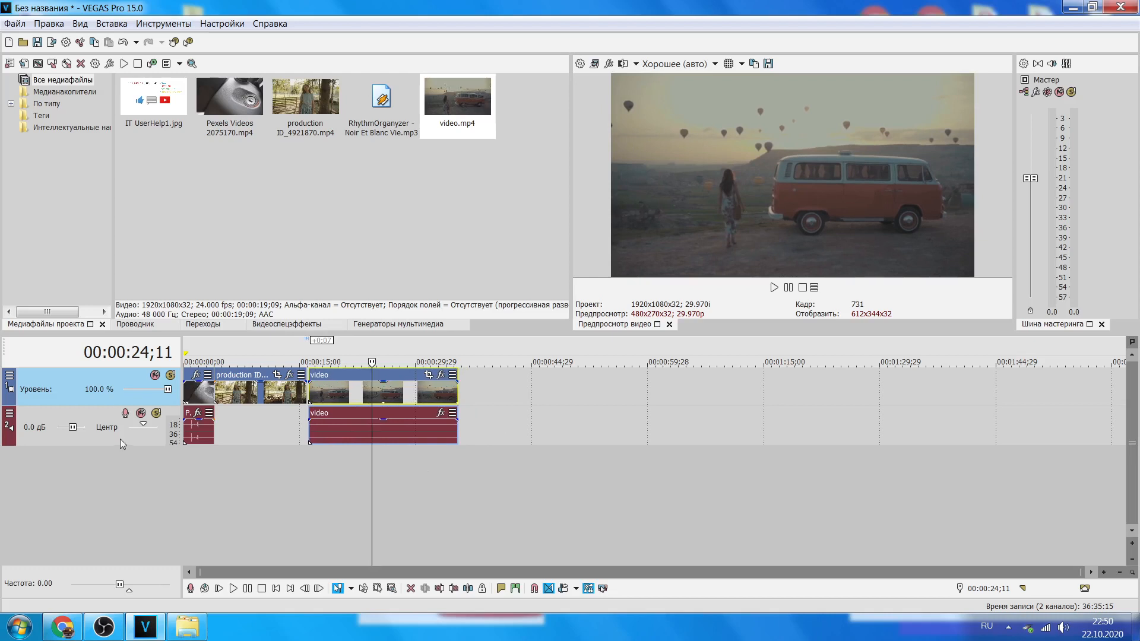
Step: Play the opening of the Pexels clip from near the start of the timeline
click(190, 350)
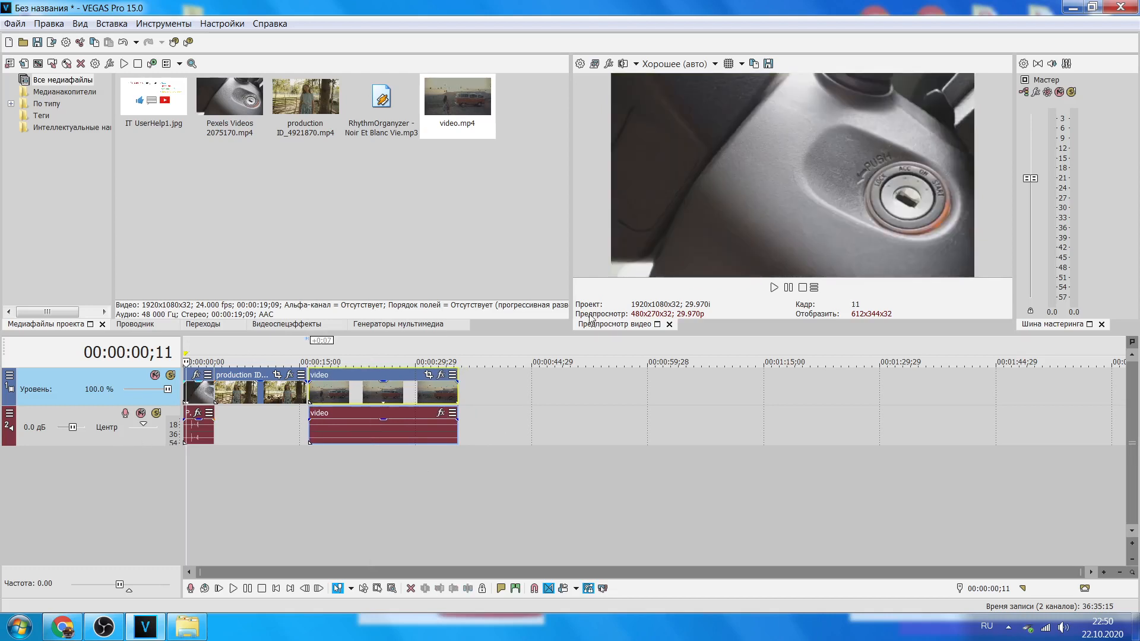
click(774, 288)
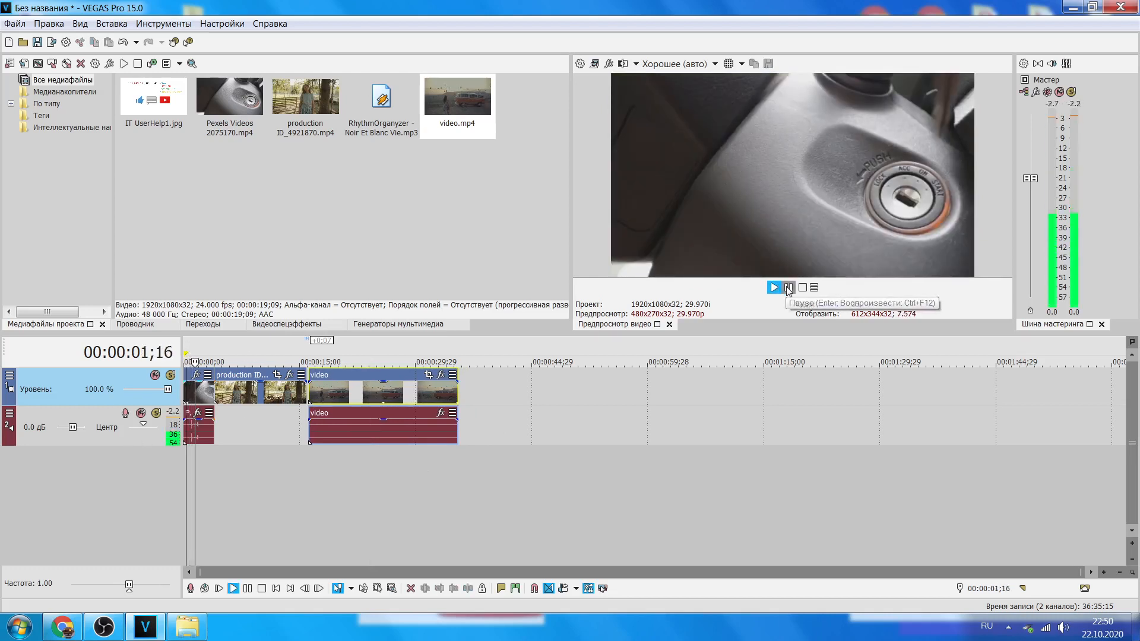
click(789, 288)
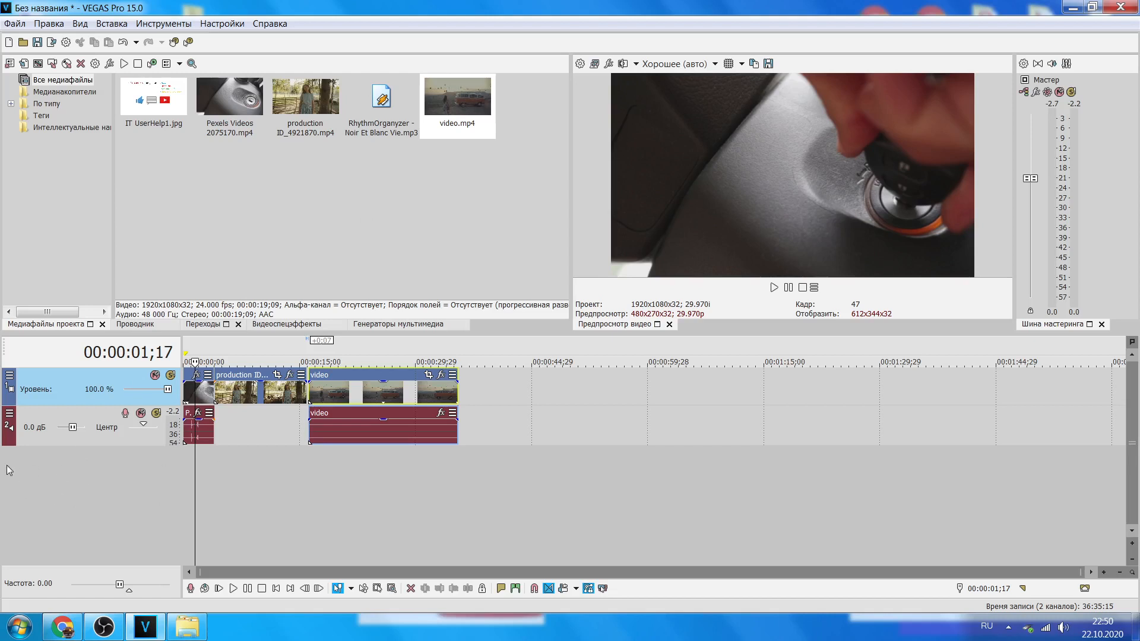
Step: Insert an empty video track and delete it again
right_click(31, 460)
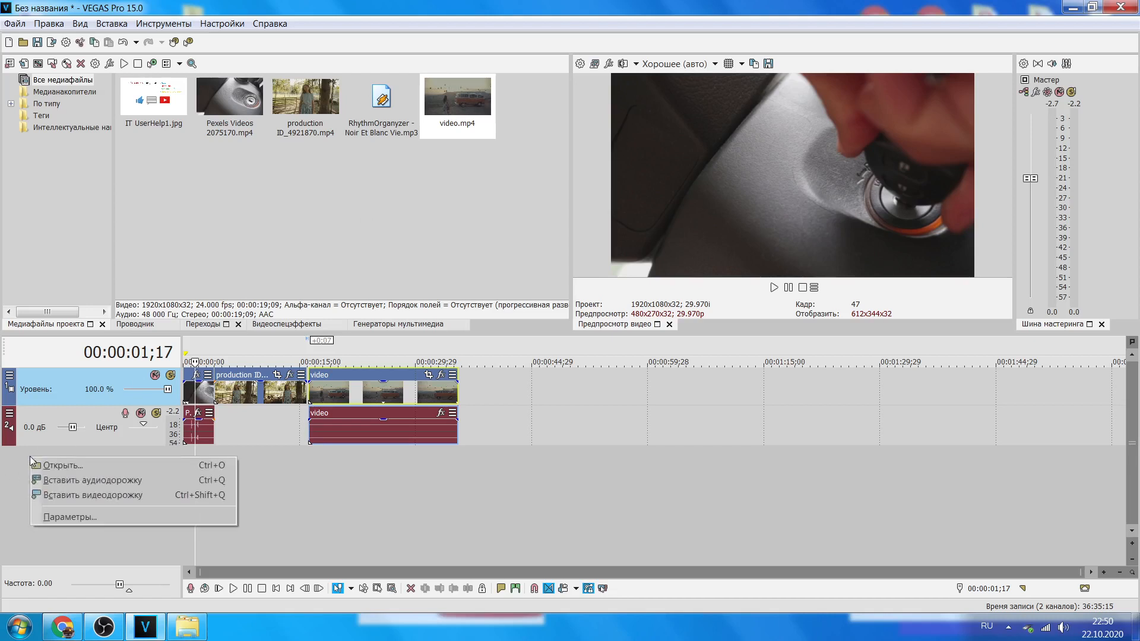
click(67, 495)
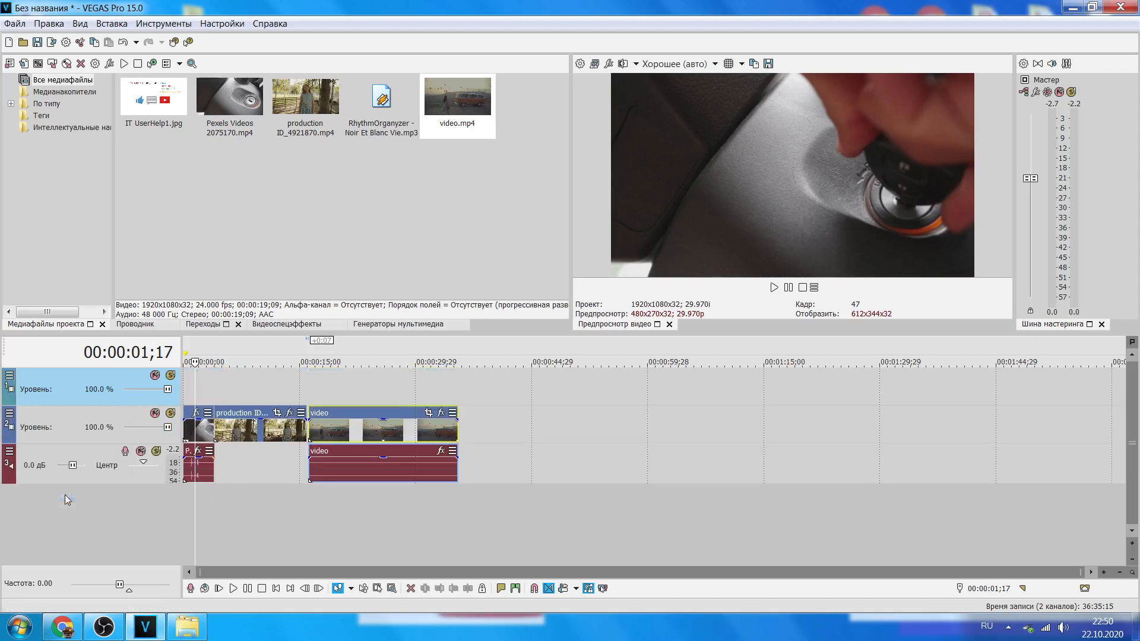
right_click(53, 382)
click(84, 438)
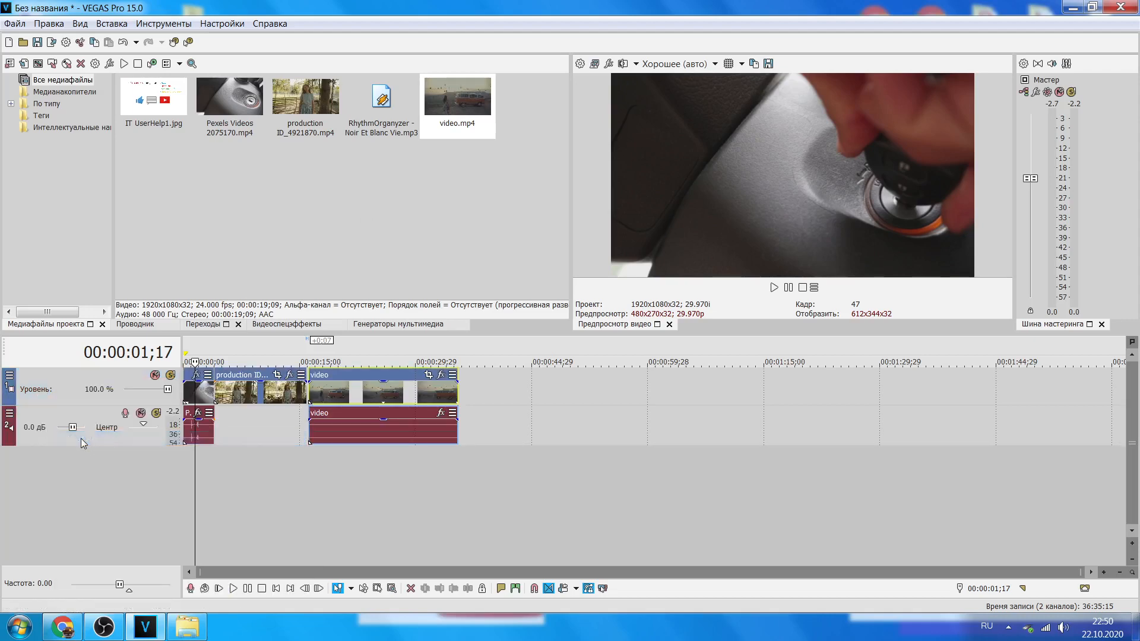
Step: Insert a new audio track and place RhythmOrganyzer - Noir Et Blanc Vie.mp3 on it at the start of the timeline
right_click(47, 512)
click(62, 534)
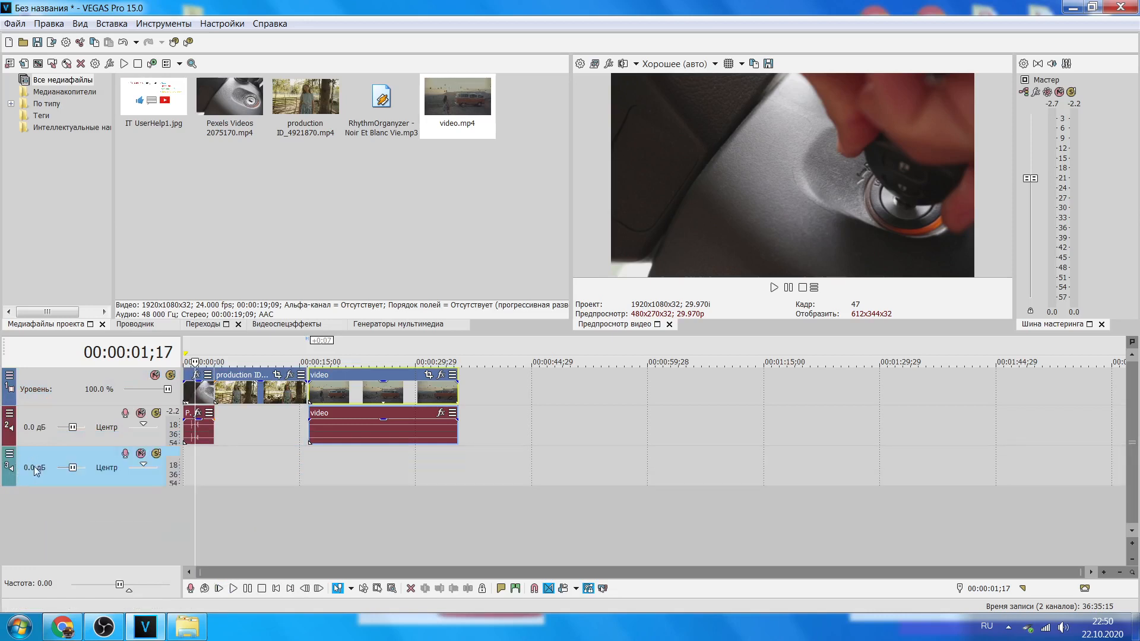
drag(382, 98, 184, 481)
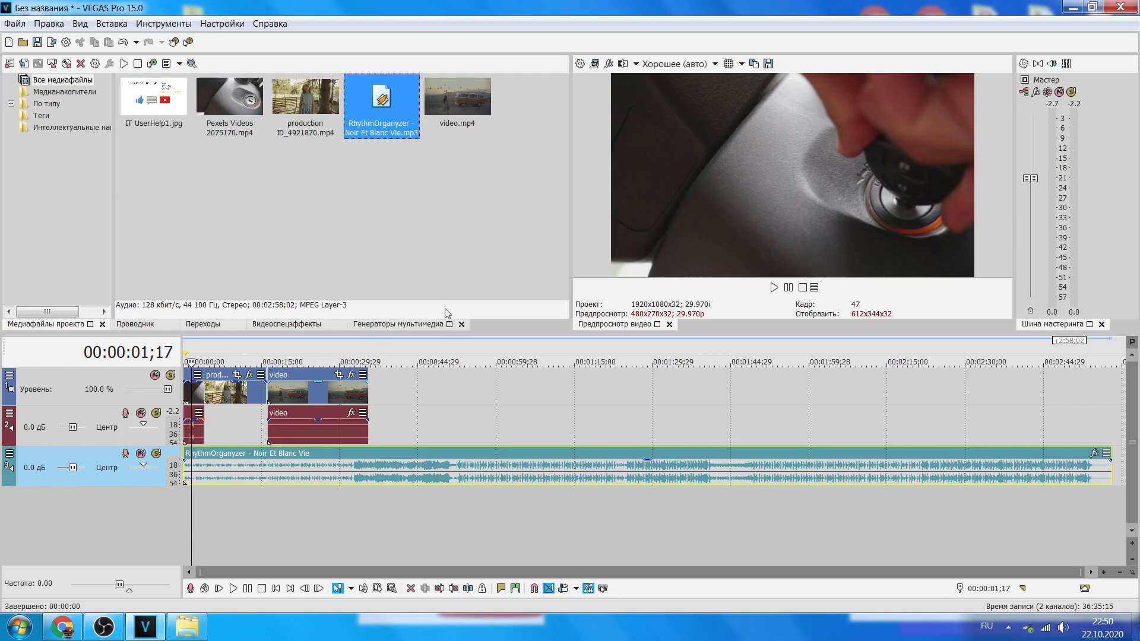
Step: Play the sequence from the start to hear the music together with the clips
click(186, 350)
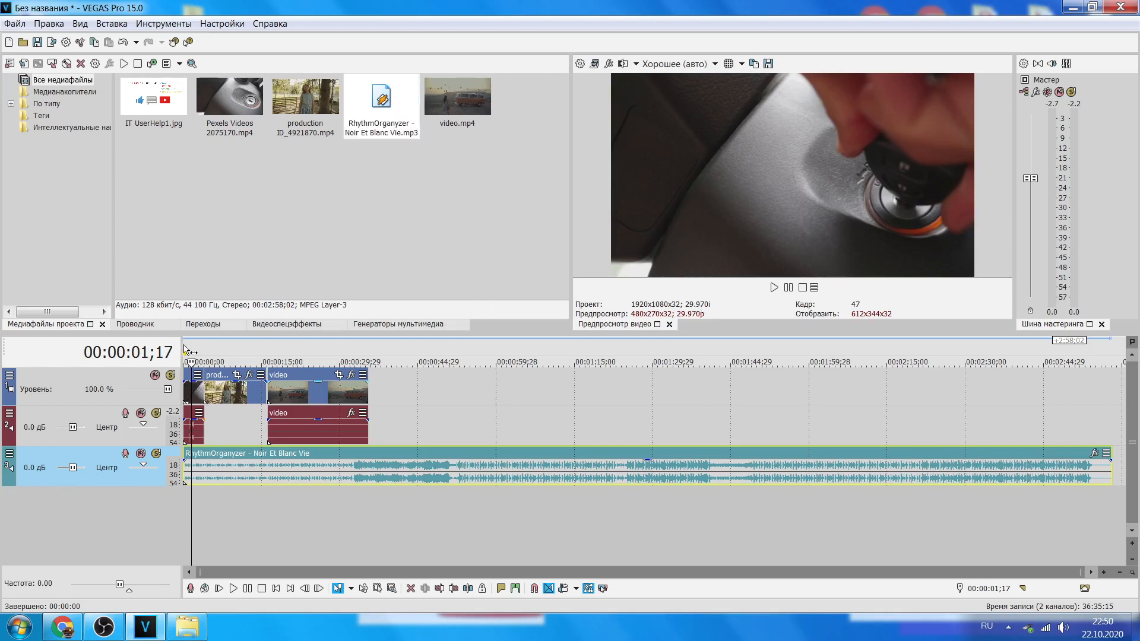
click(774, 287)
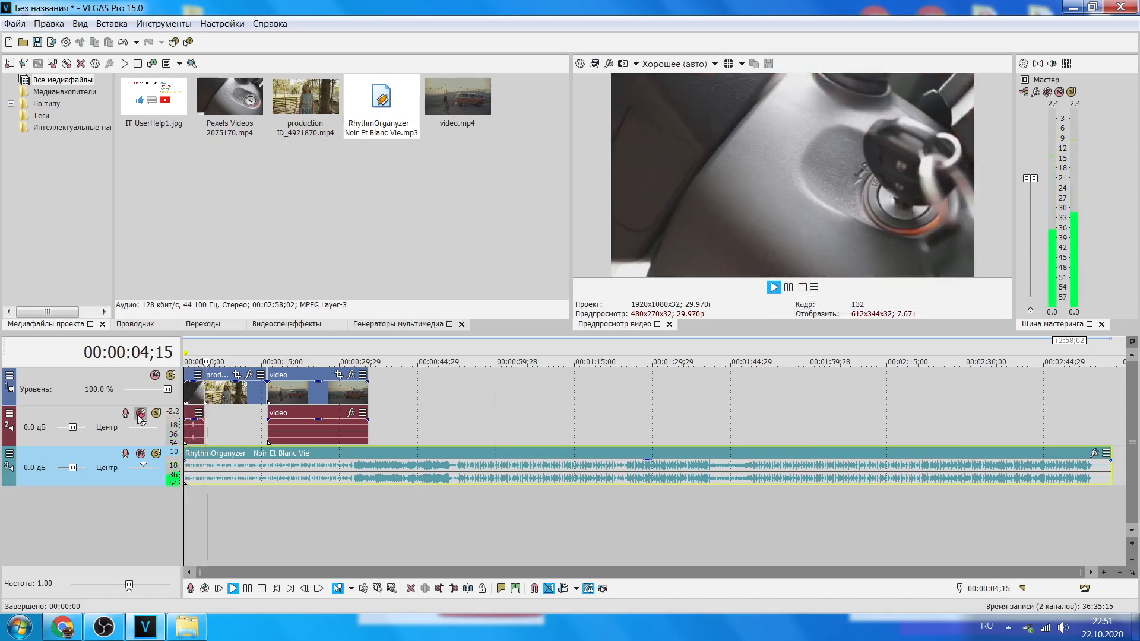
click(790, 288)
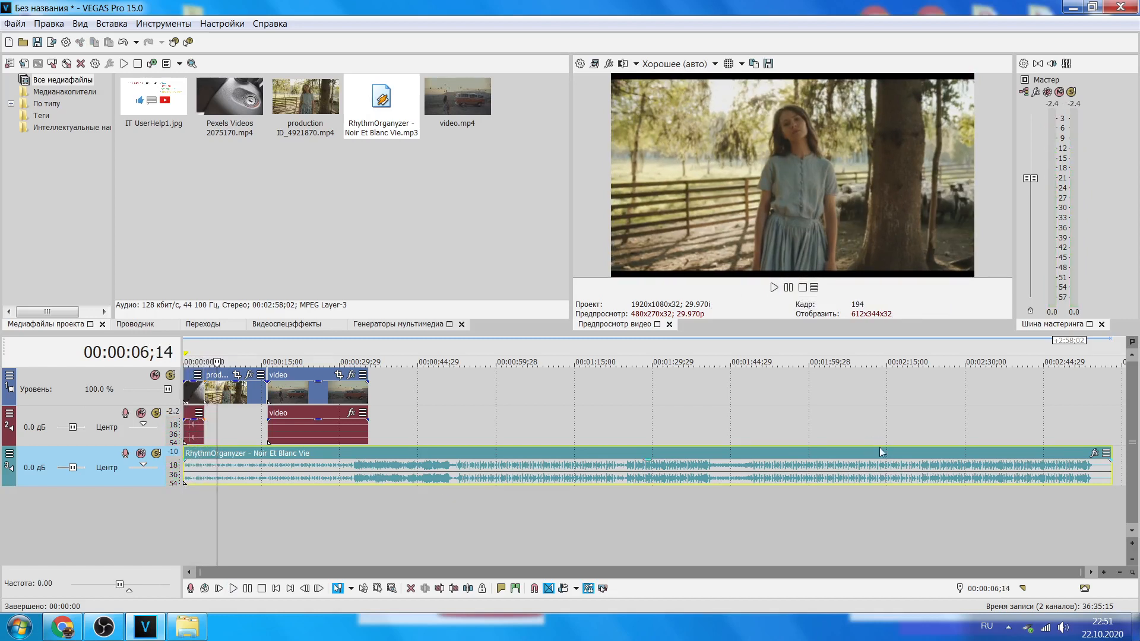
Step: Trim the end of the music to match the end of the video.mp4 clip and play part of the sequence
drag(1109, 465, 367, 492)
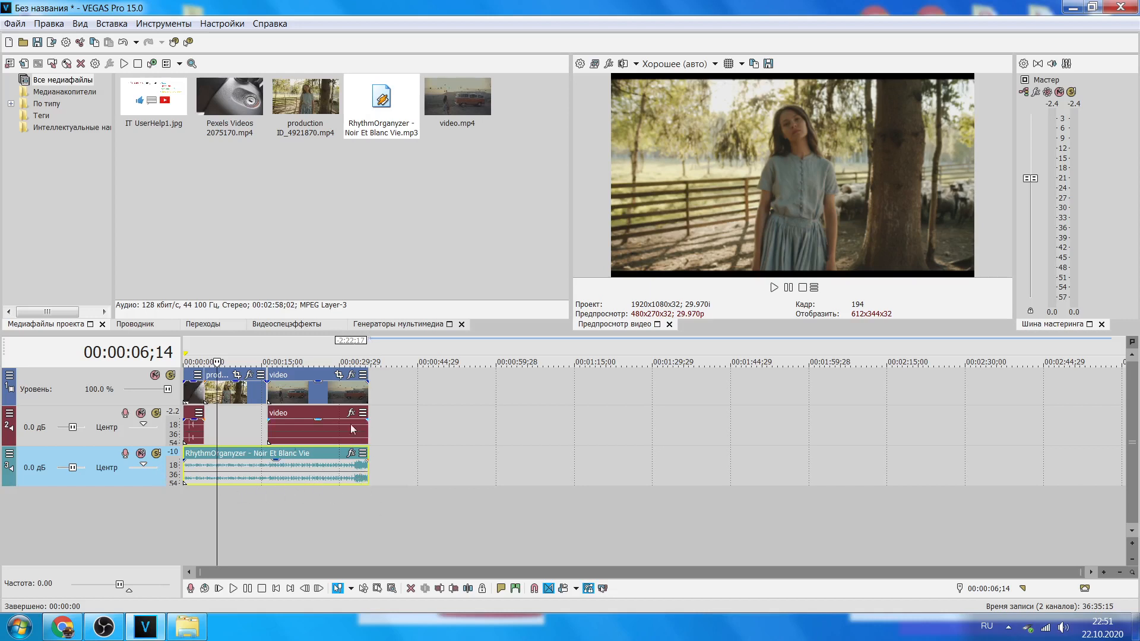
click(774, 288)
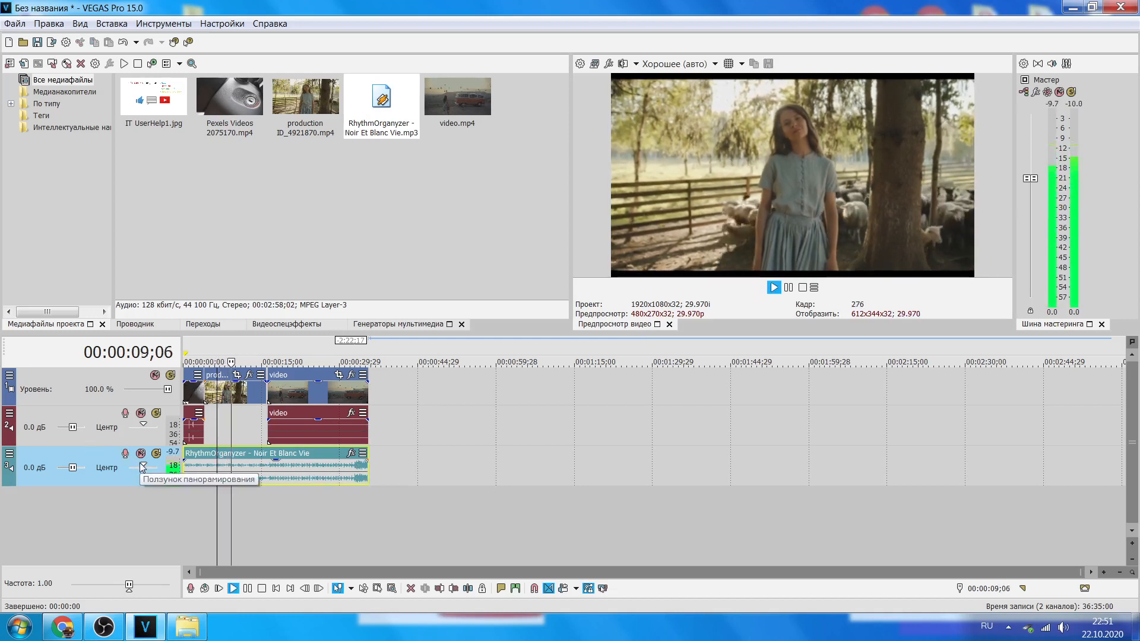
click(773, 288)
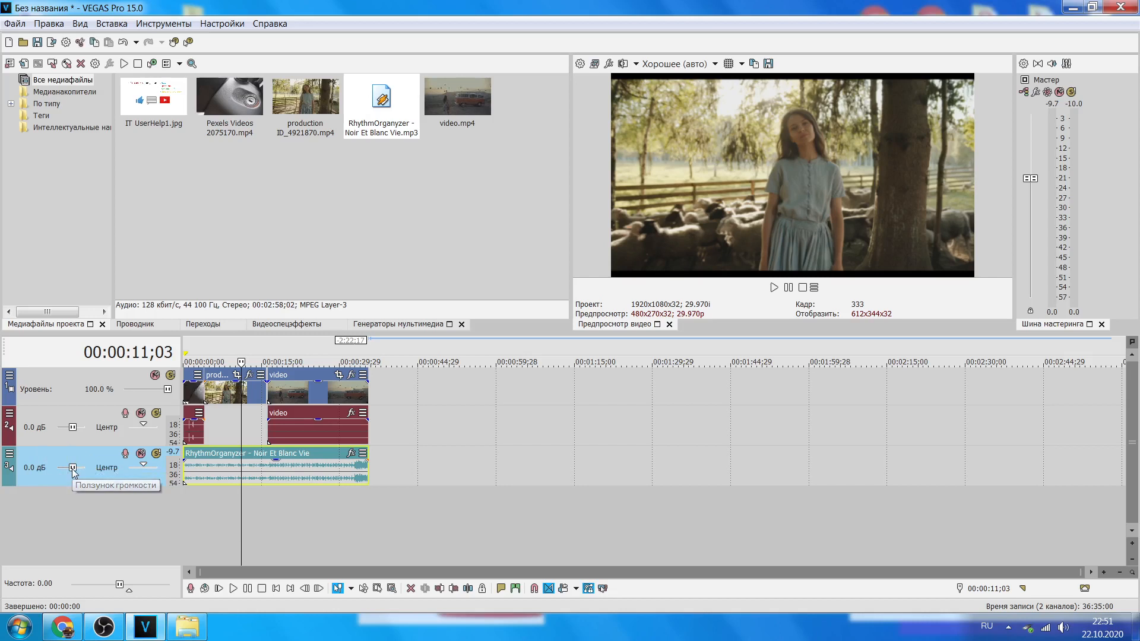
Step: Lower the music track's volume to -26.5 dB while playing the sequence
drag(73, 471, 72, 473)
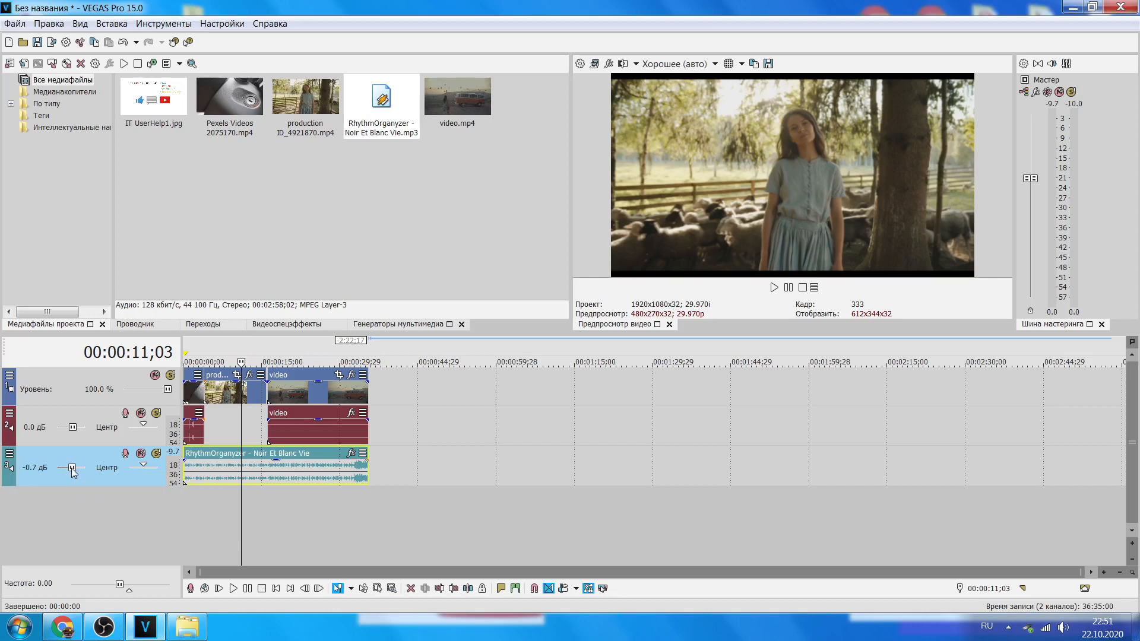
key(space)
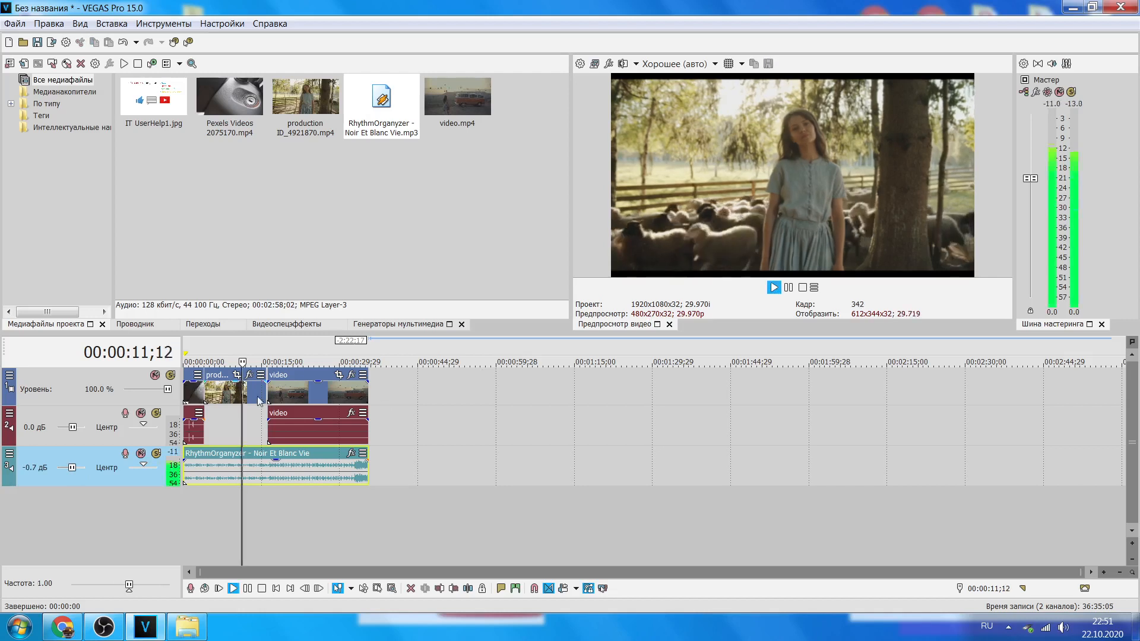
mouse_move(72, 468)
mouse_down()
mouse_move(60, 473)
mouse_move(81, 474)
mouse_move(60, 473)
mouse_up()
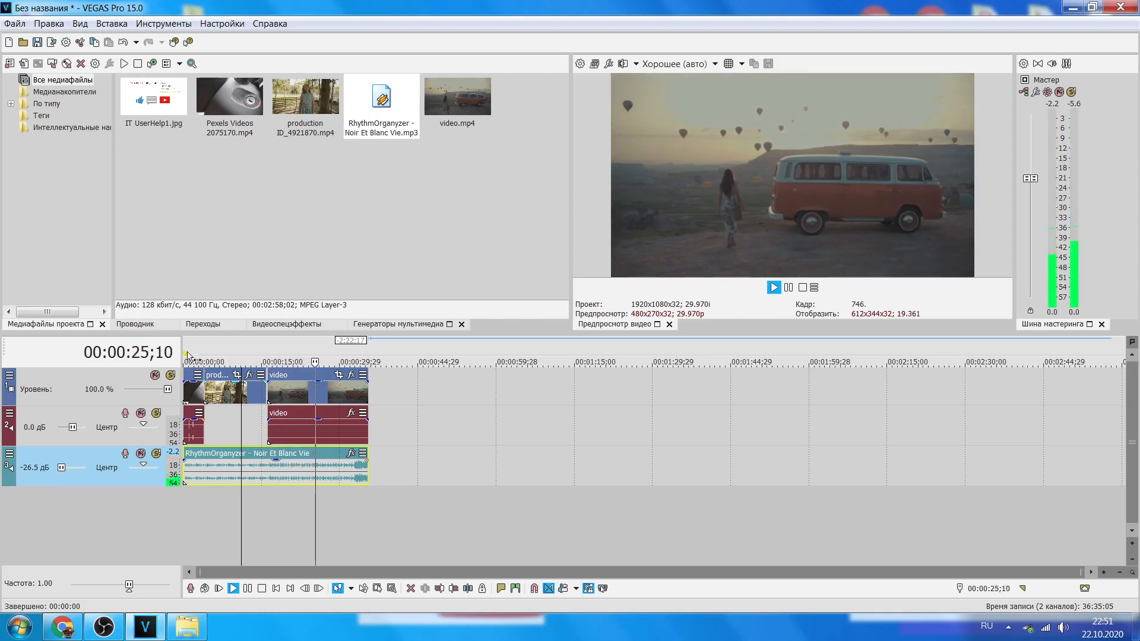
Step: Replay the opening with the clips' audio track raised to 4.8 dB, and bring that track's volume down to 0.7 dB
click(188, 347)
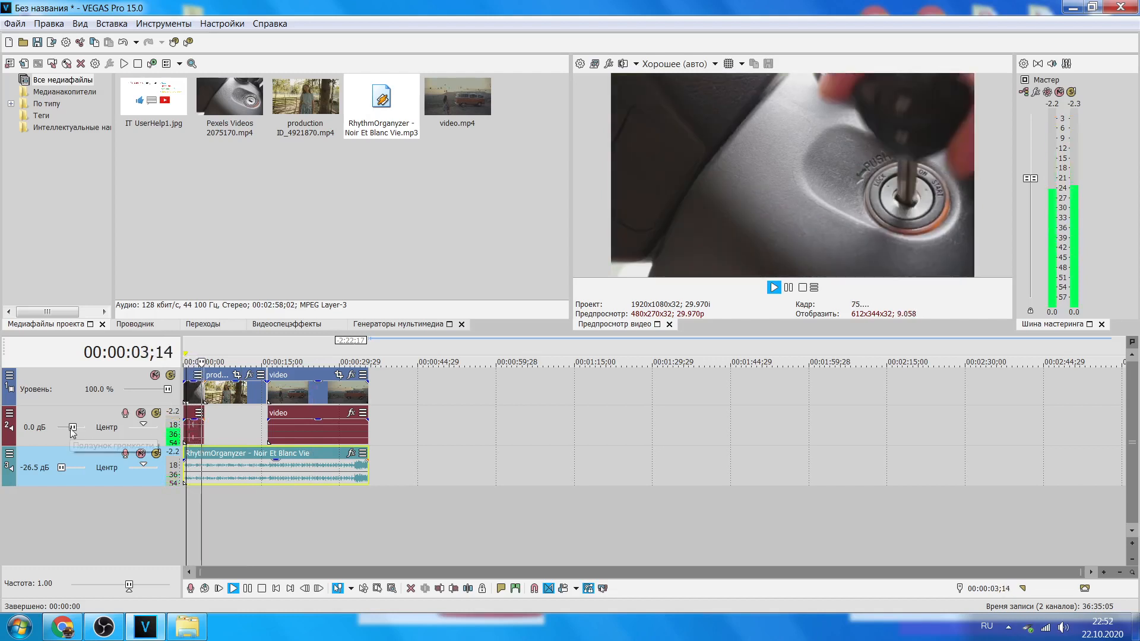
drag(72, 428, 79, 427)
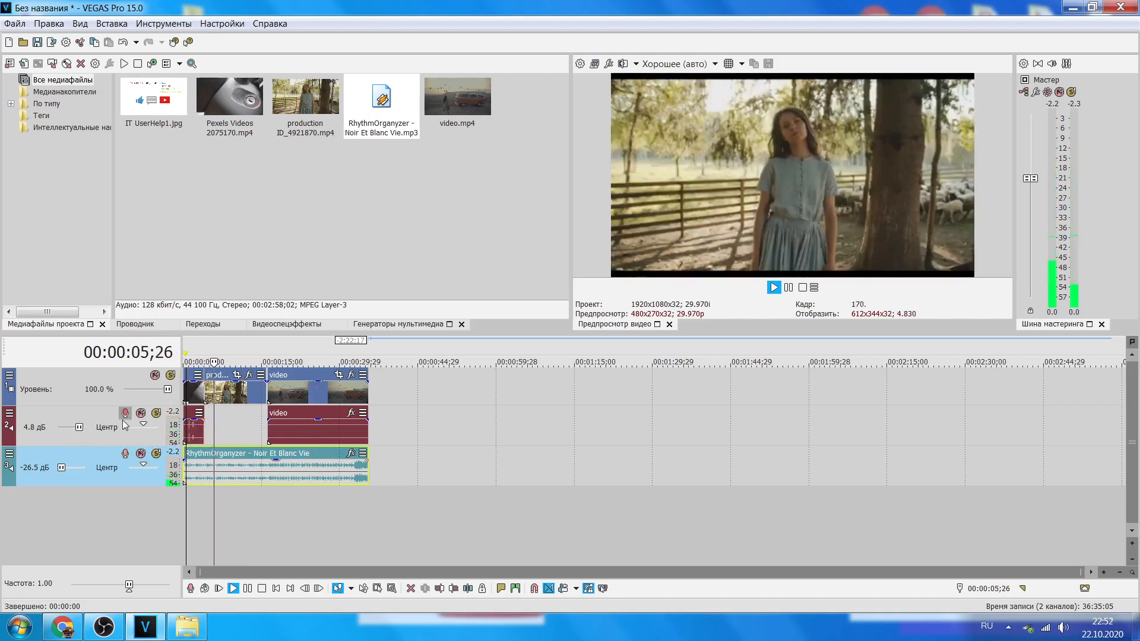
click(185, 361)
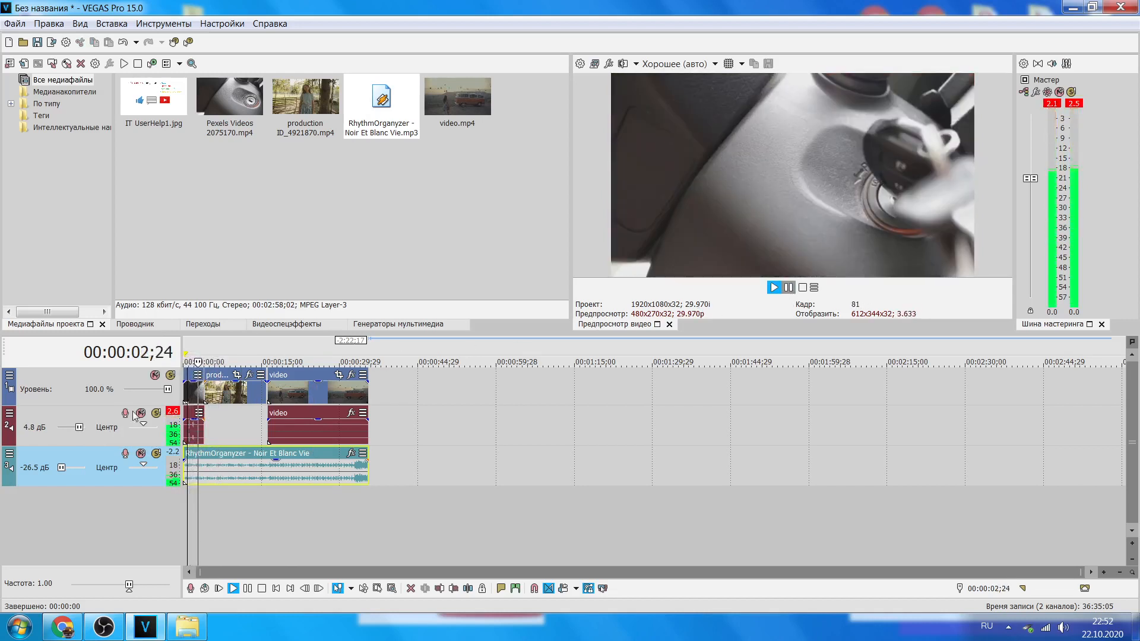
key(Return)
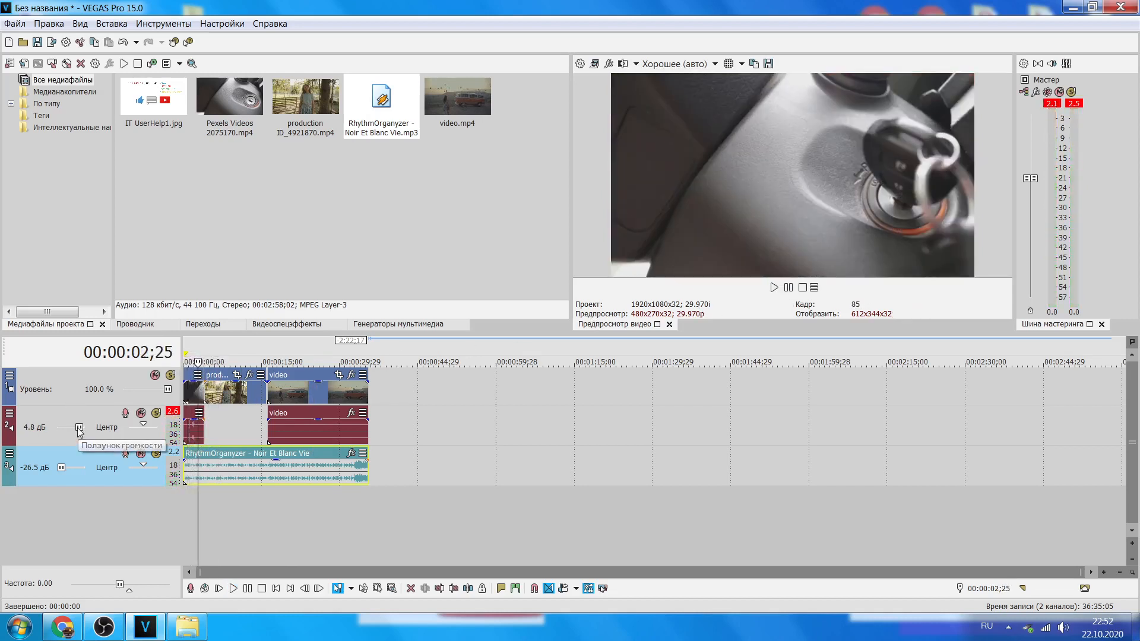
drag(76, 428, 73, 427)
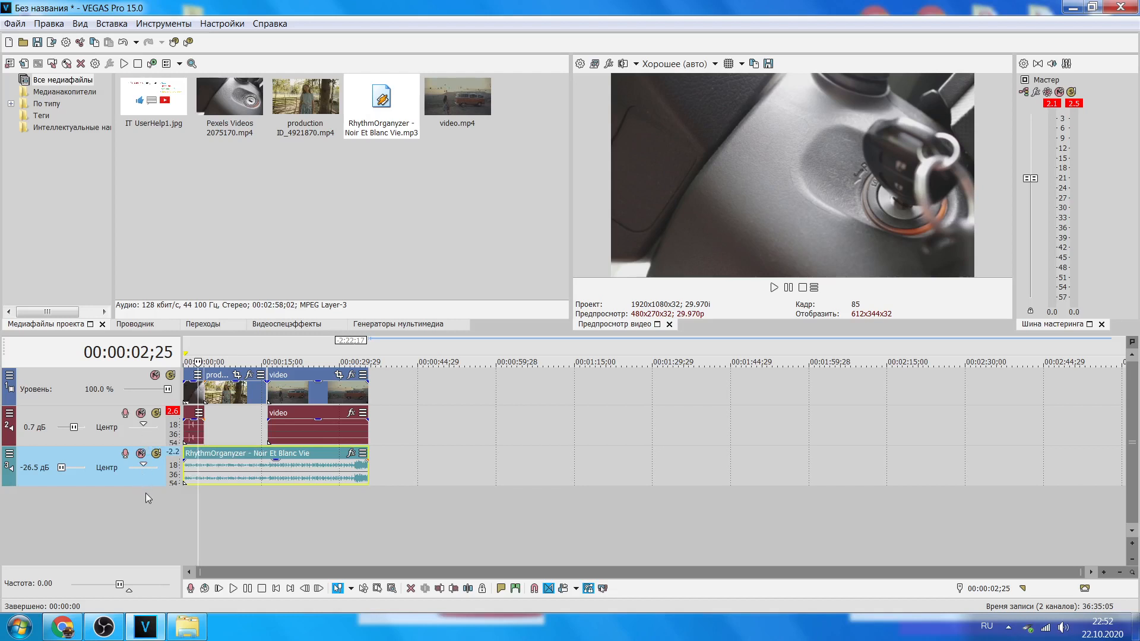
right_click(124, 457)
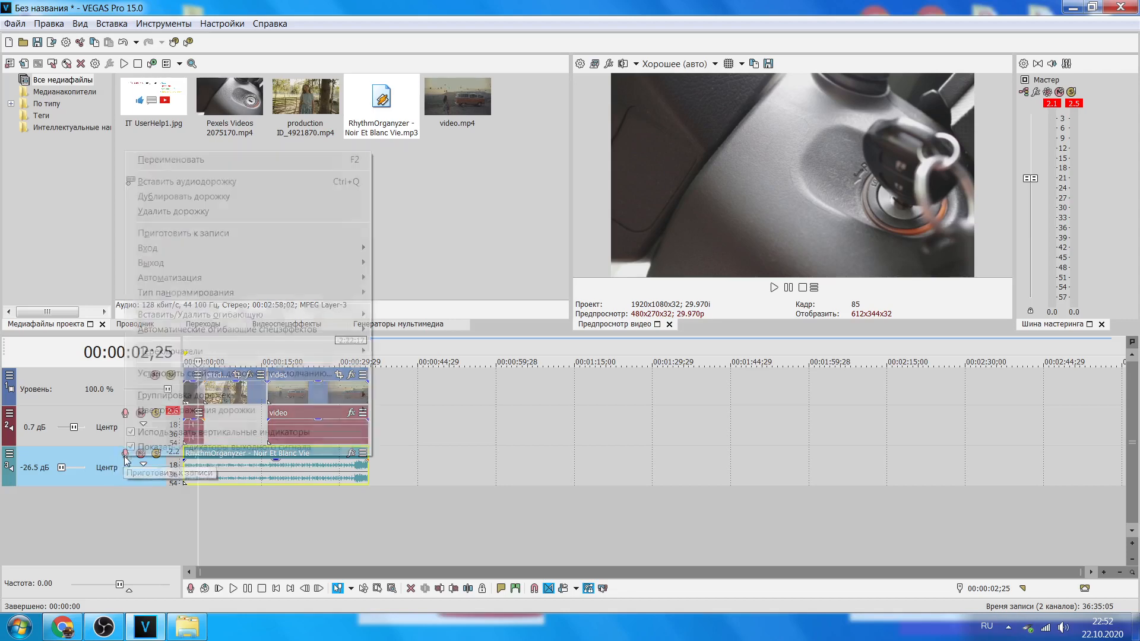
click(131, 476)
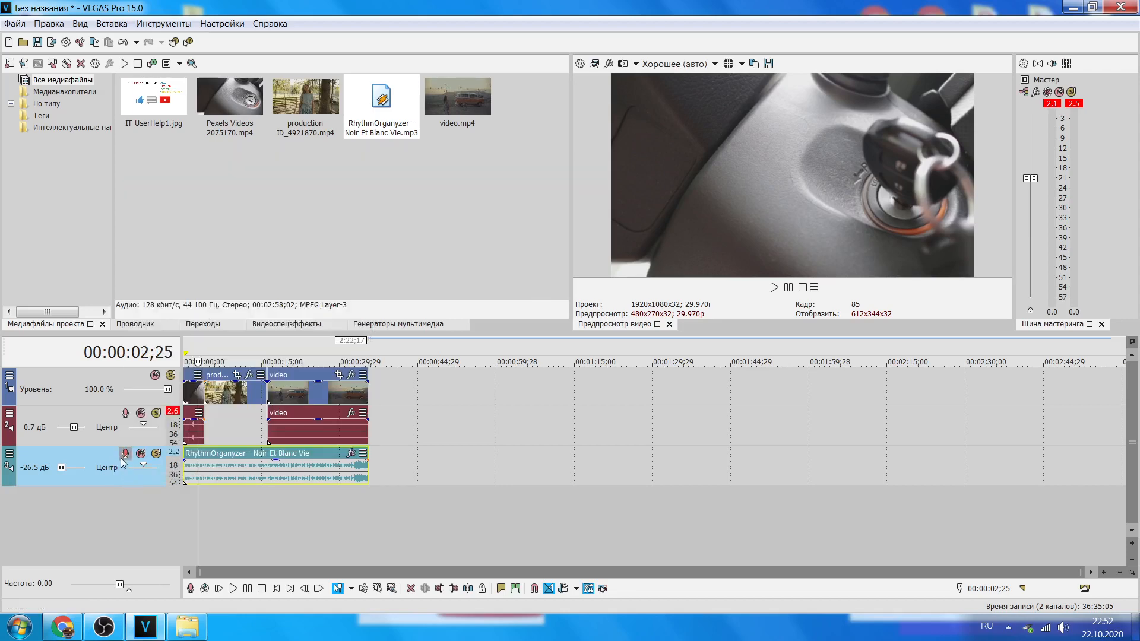
right_click(121, 458)
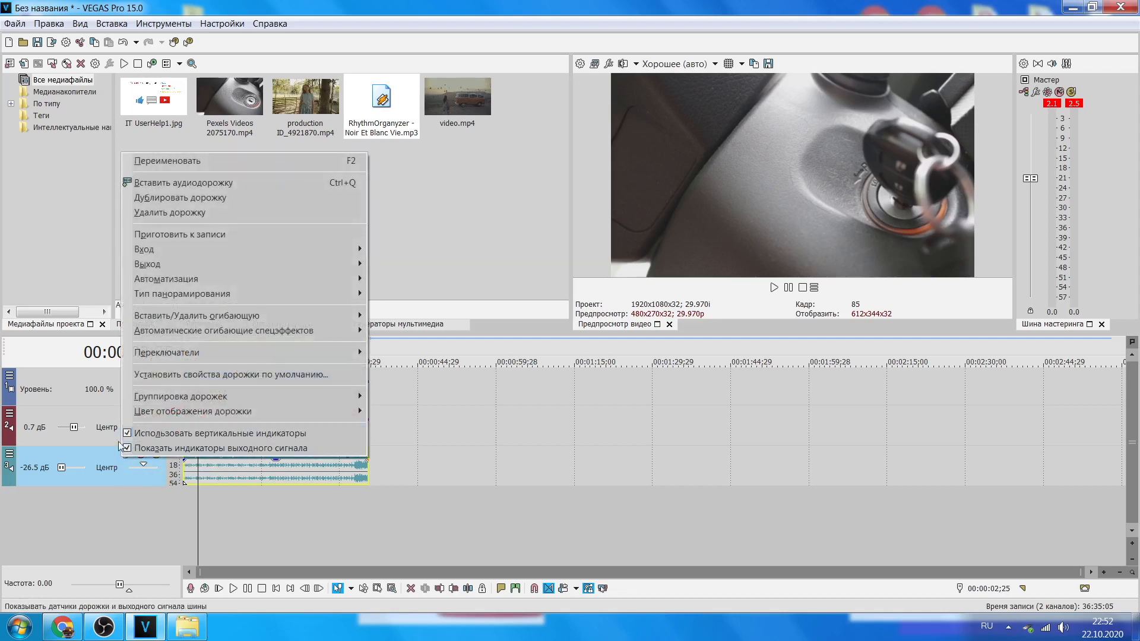
click(85, 450)
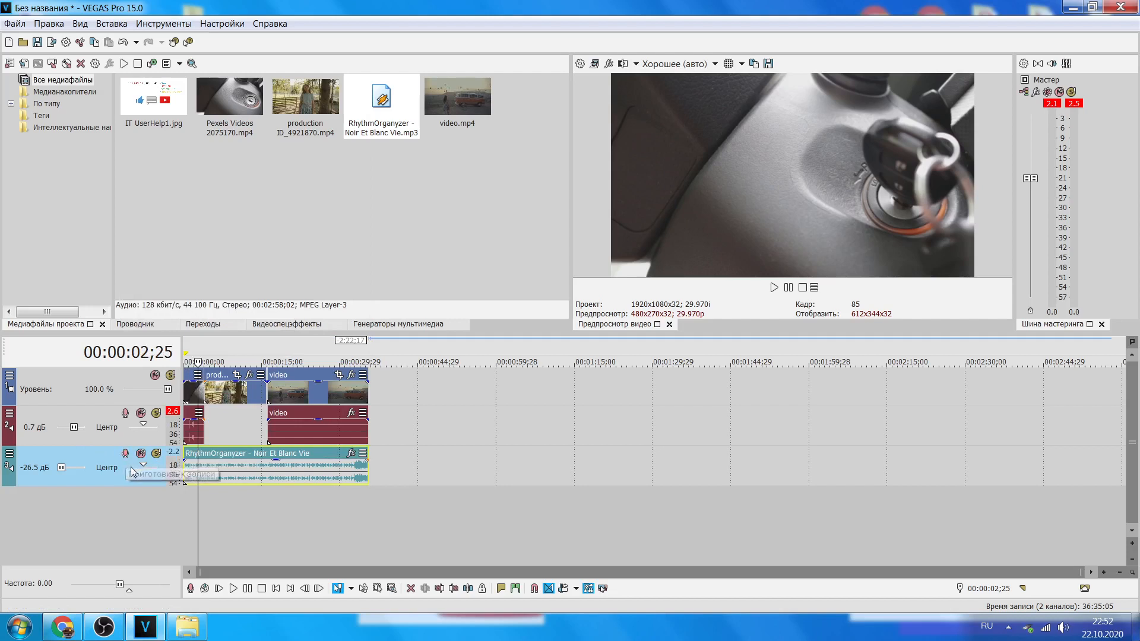
Step: Add a new audio track below the music track and arm it for recording, keeping the Documents folder for recorded files
right_click(19, 504)
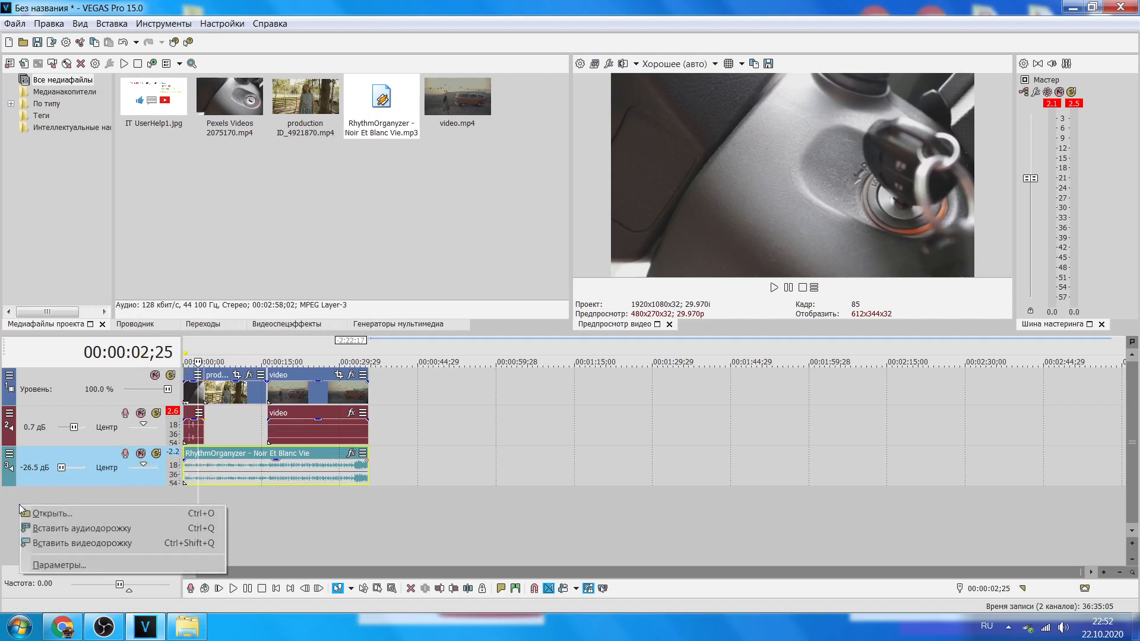
click(48, 529)
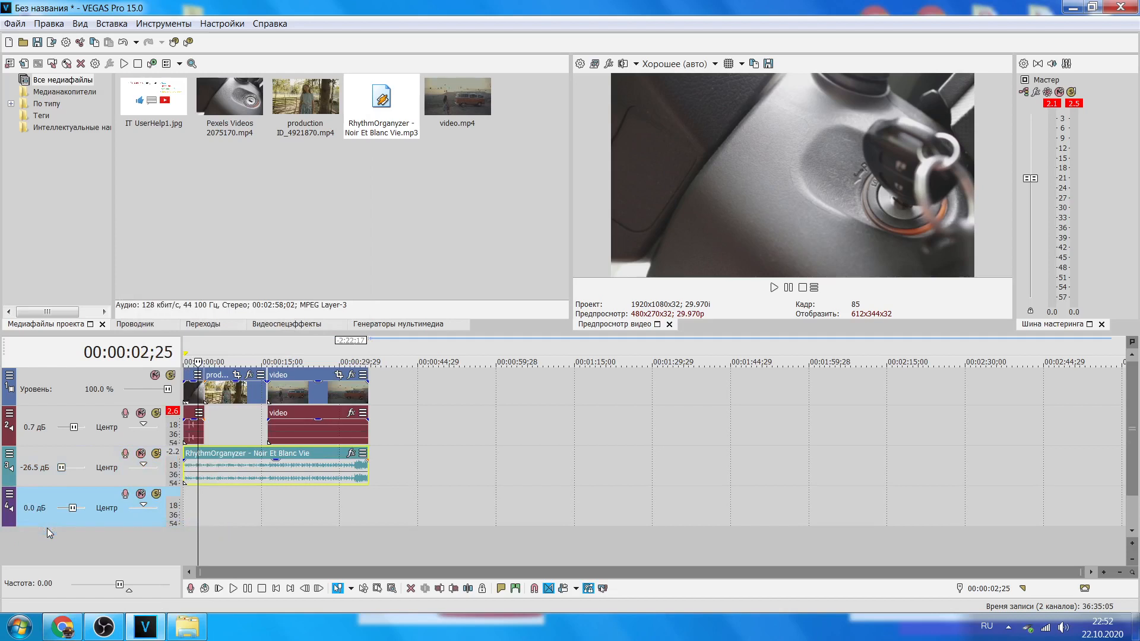
click(124, 494)
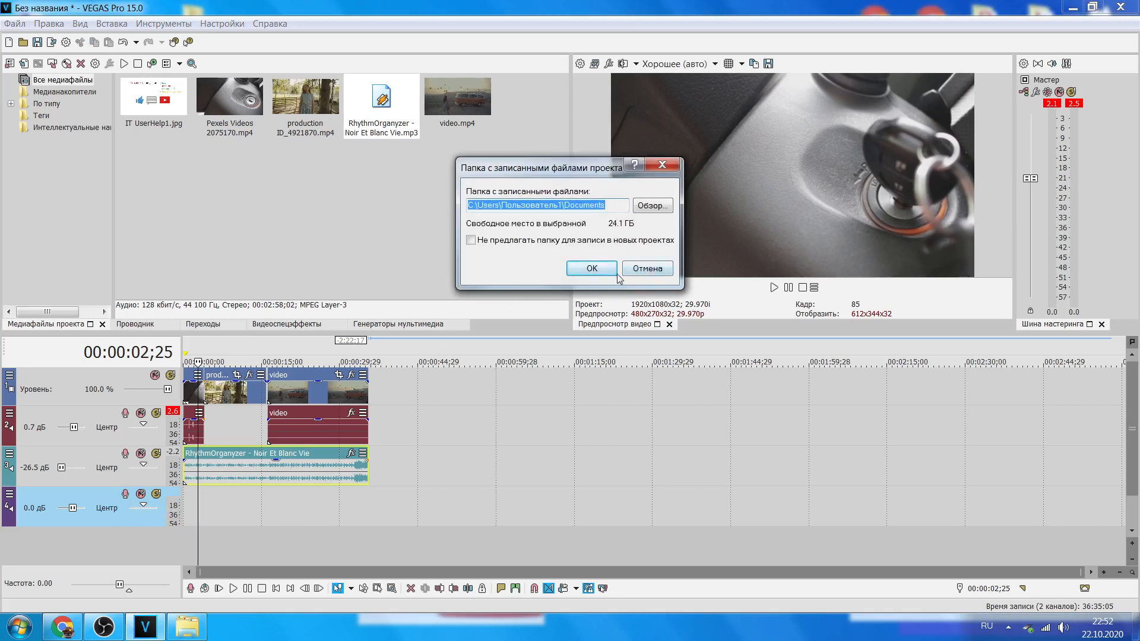
click(592, 268)
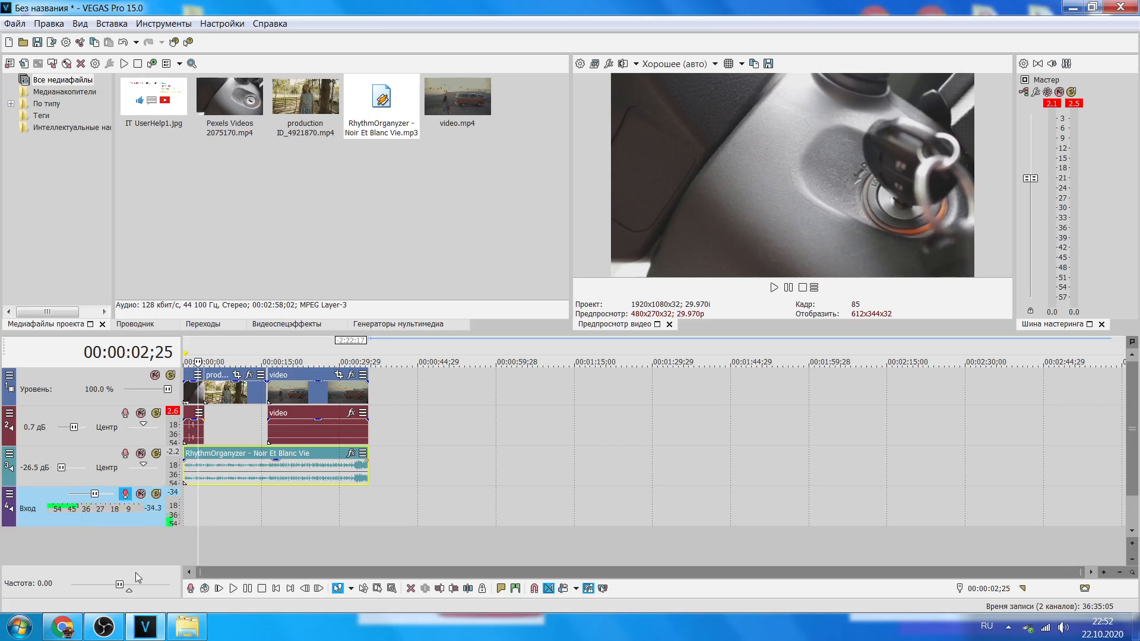
Step: Disarm the empty audio track below the music and delete it
click(190, 589)
right_click(123, 499)
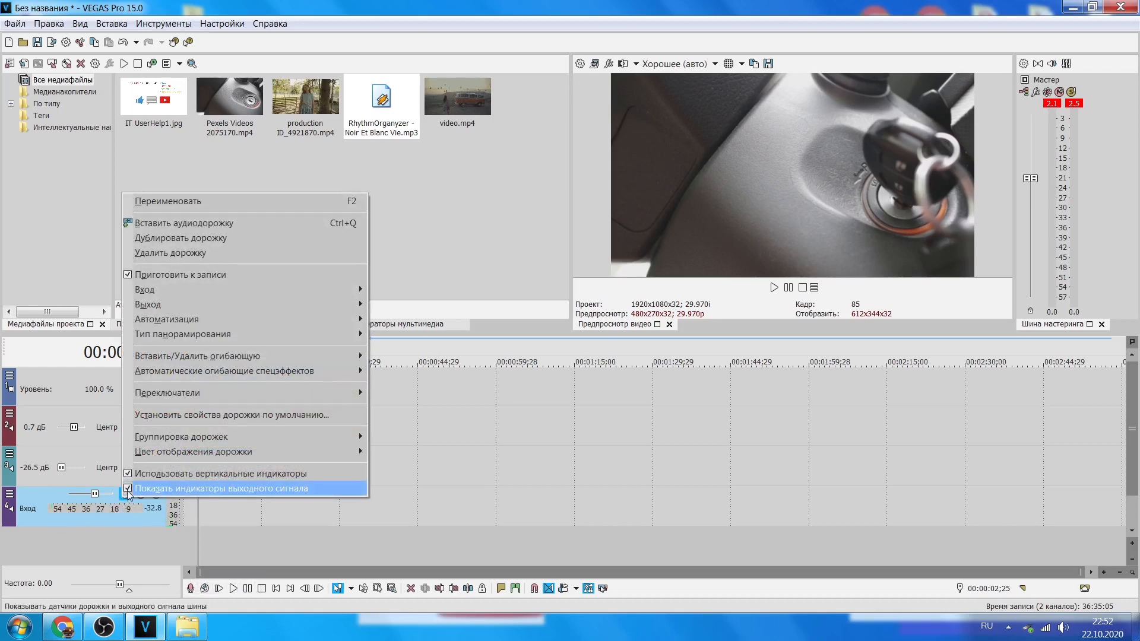
click(155, 275)
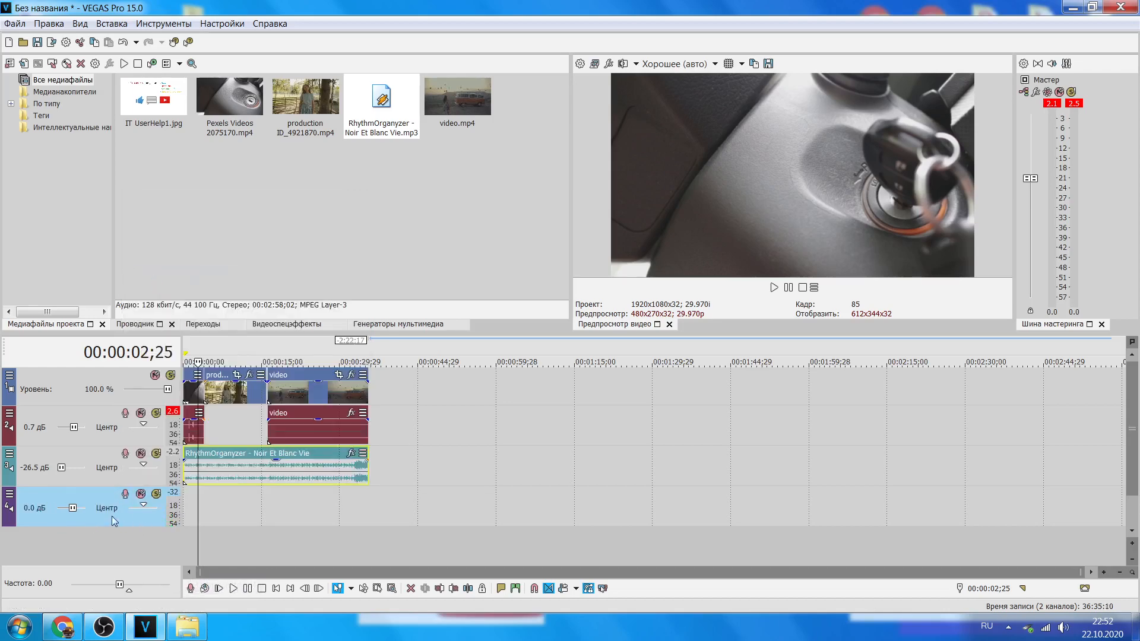
right_click(58, 490)
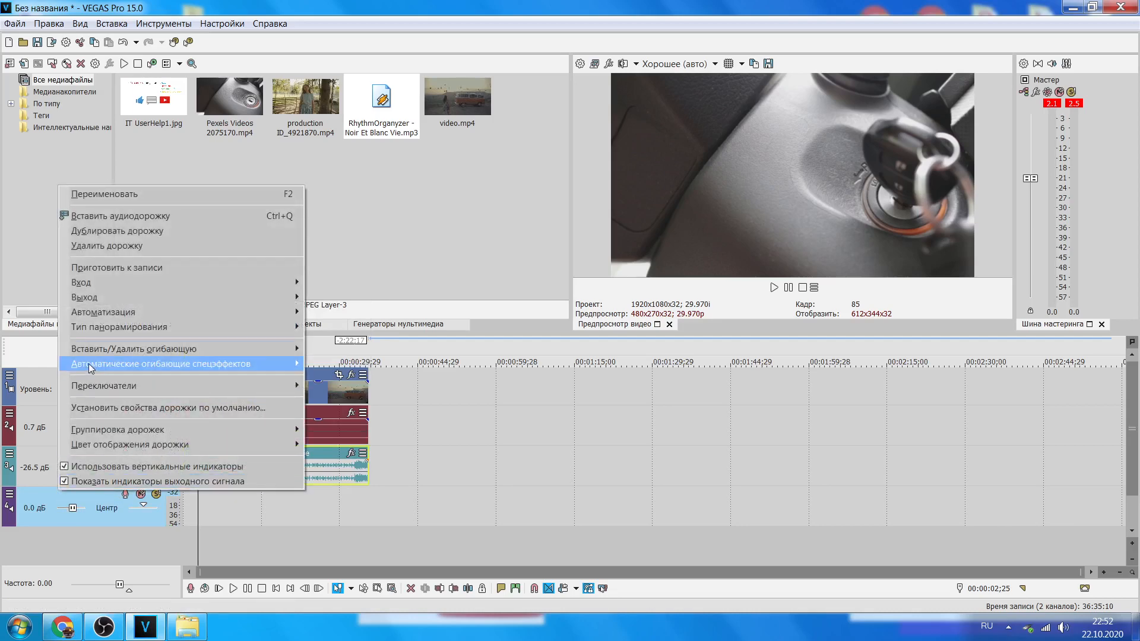
click(109, 246)
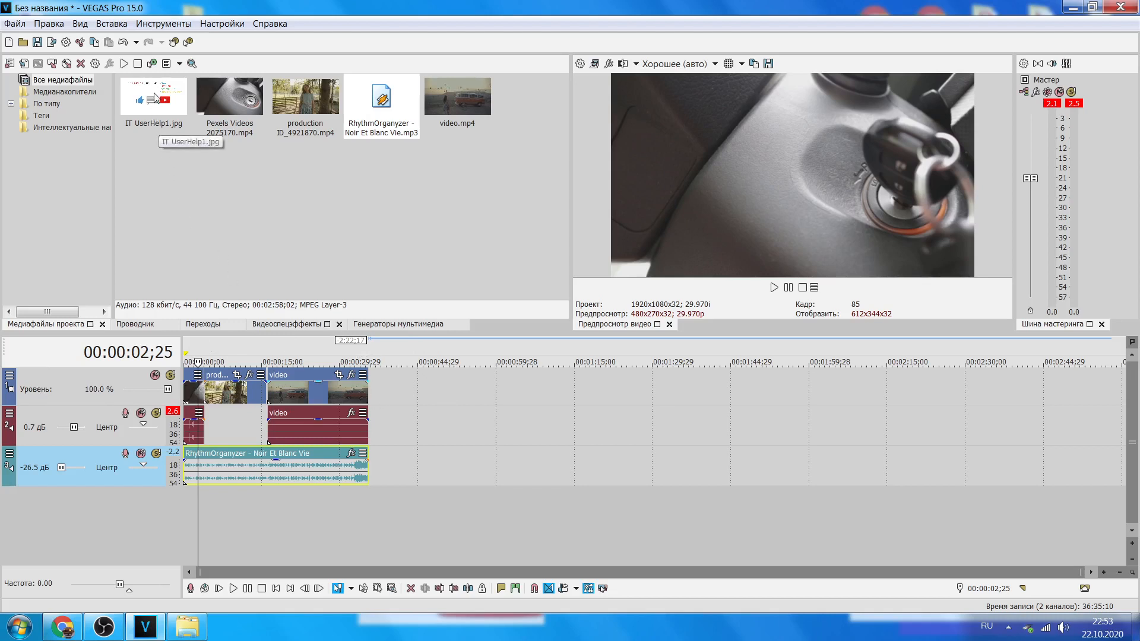
Step: Place IT UserHelp1.jpg on the video track after the video clip, overlapping it by 1:00, and play the transition
mouse_move(159, 114)
mouse_down()
mouse_move(161, 127)
mouse_move(152, 105)
mouse_up()
drag(231, 245, 369, 393)
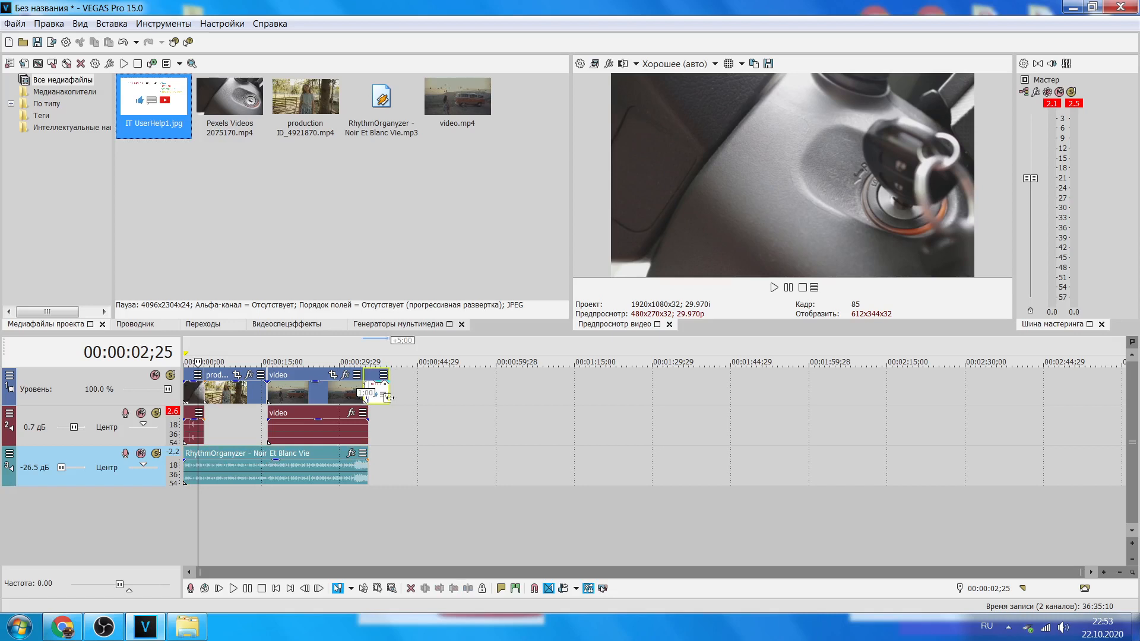
drag(370, 355, 354, 350)
click(773, 287)
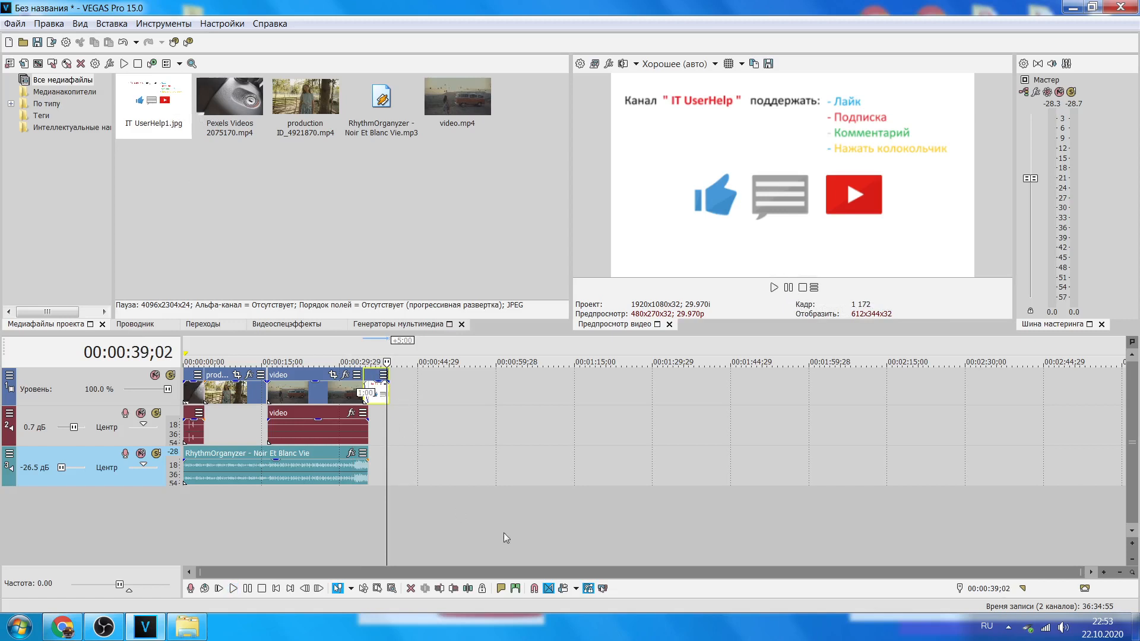
Step: Extend the end of the IT UserHelp1 image to about 00:00:45 and play part of it
drag(385, 390, 416, 383)
click(773, 287)
click(788, 288)
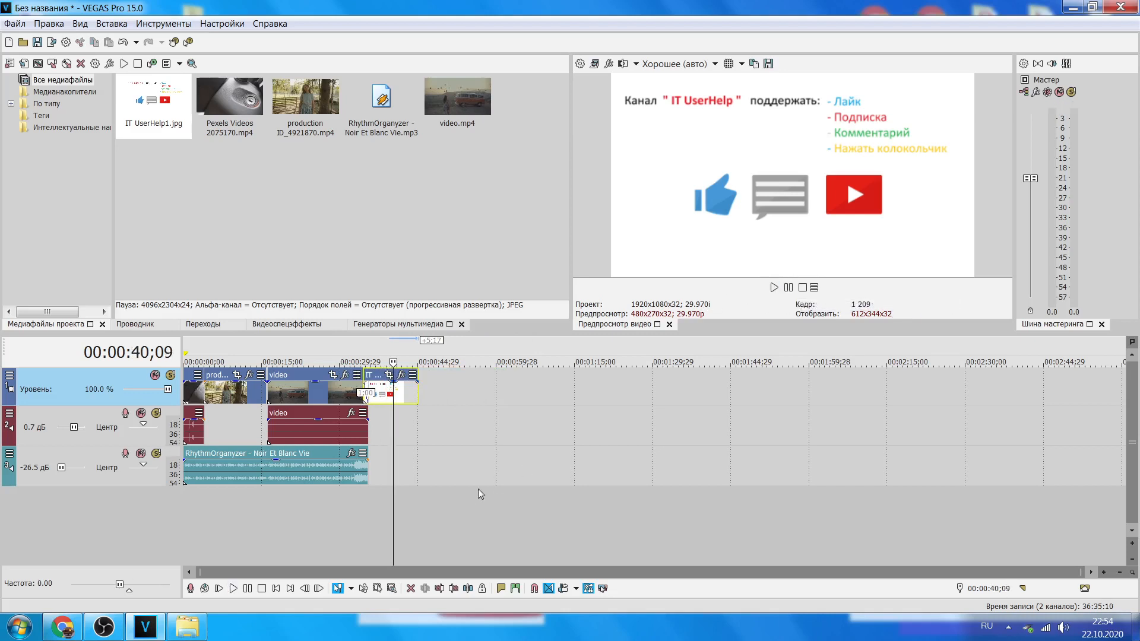
Step: Extend the end of the music to match the end of the IT UserHelp1 image and play part of the ending
click(363, 472)
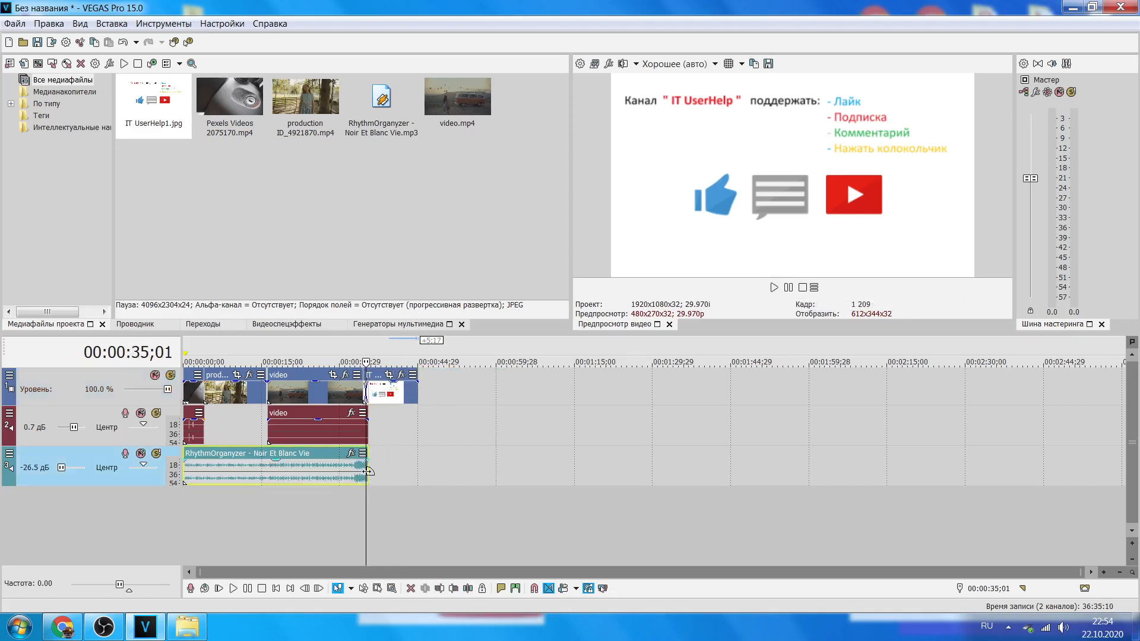
drag(368, 467, 419, 468)
click(774, 288)
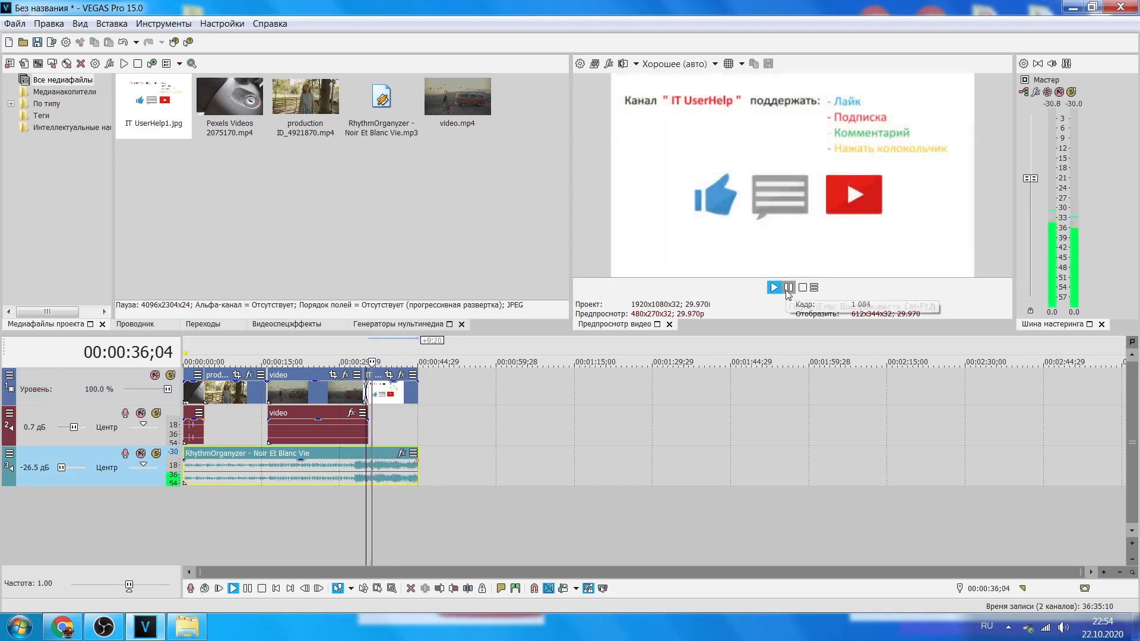
click(788, 288)
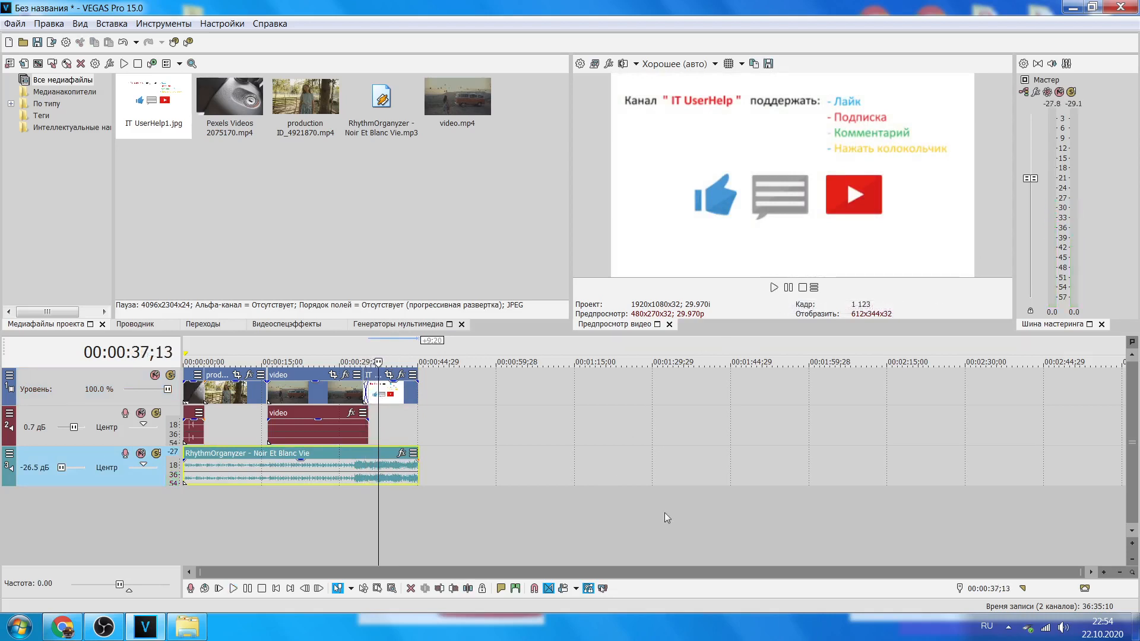
Step: Examine the arranged clips and music along the timeline, both close up and as a whole
mouse_move(212, 574)
mouse_down()
mouse_move(232, 573)
mouse_move(214, 574)
mouse_up()
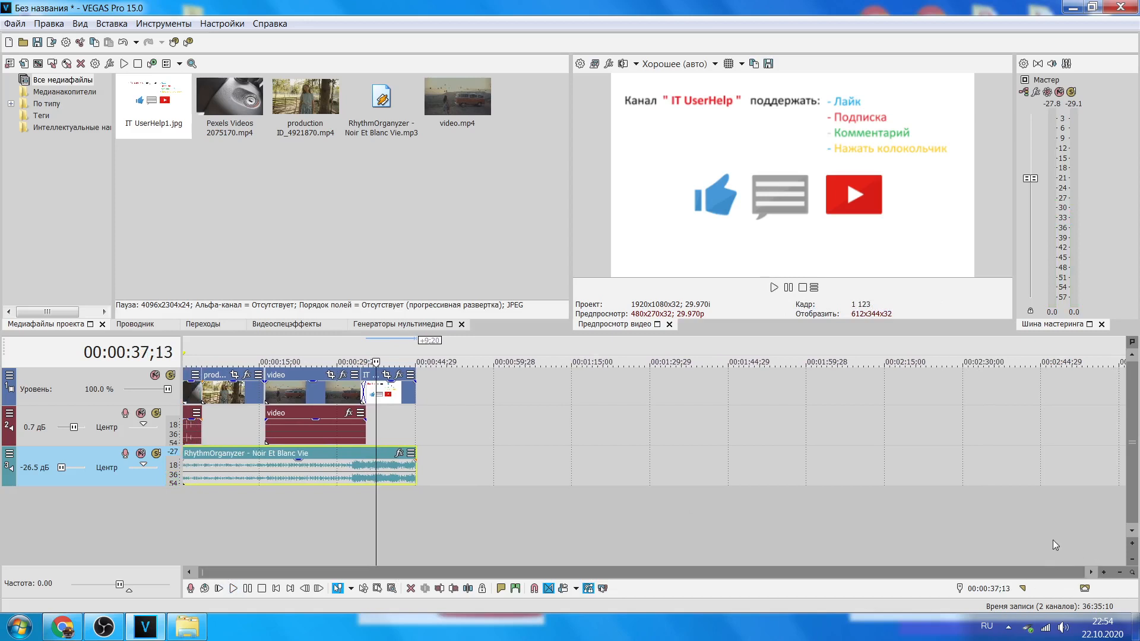
drag(1082, 573, 580, 580)
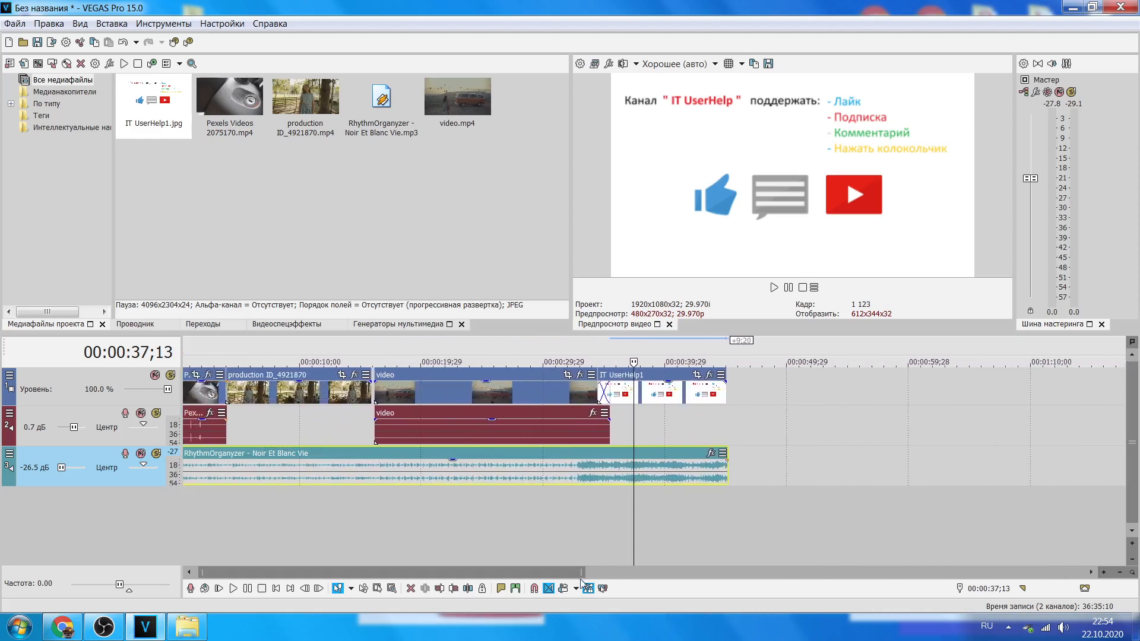
drag(582, 572, 420, 574)
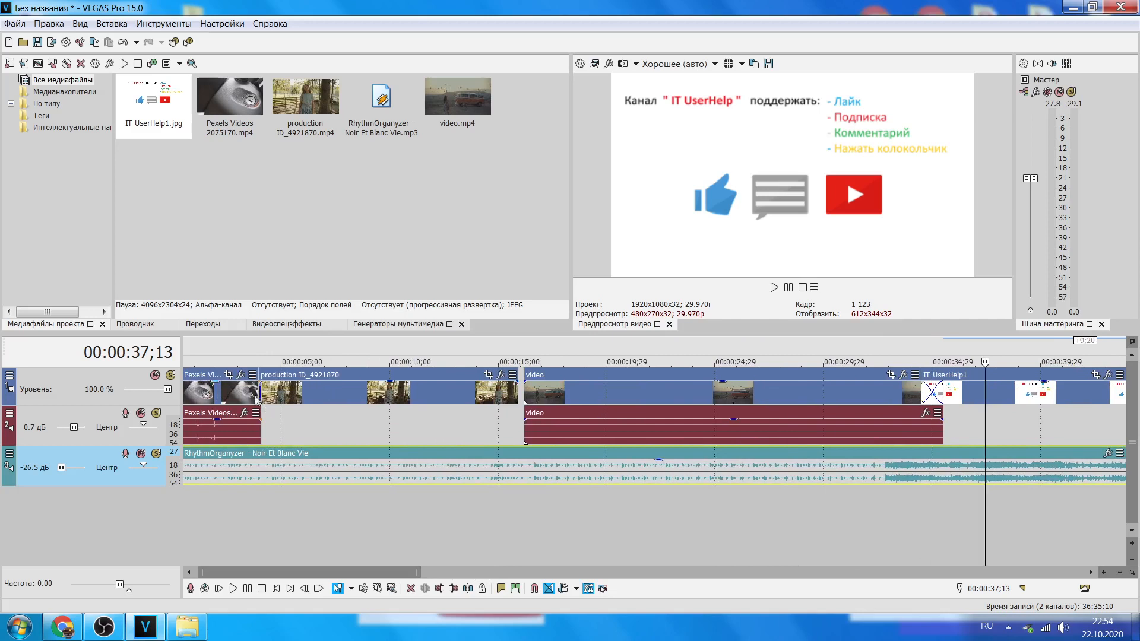
drag(334, 574, 368, 574)
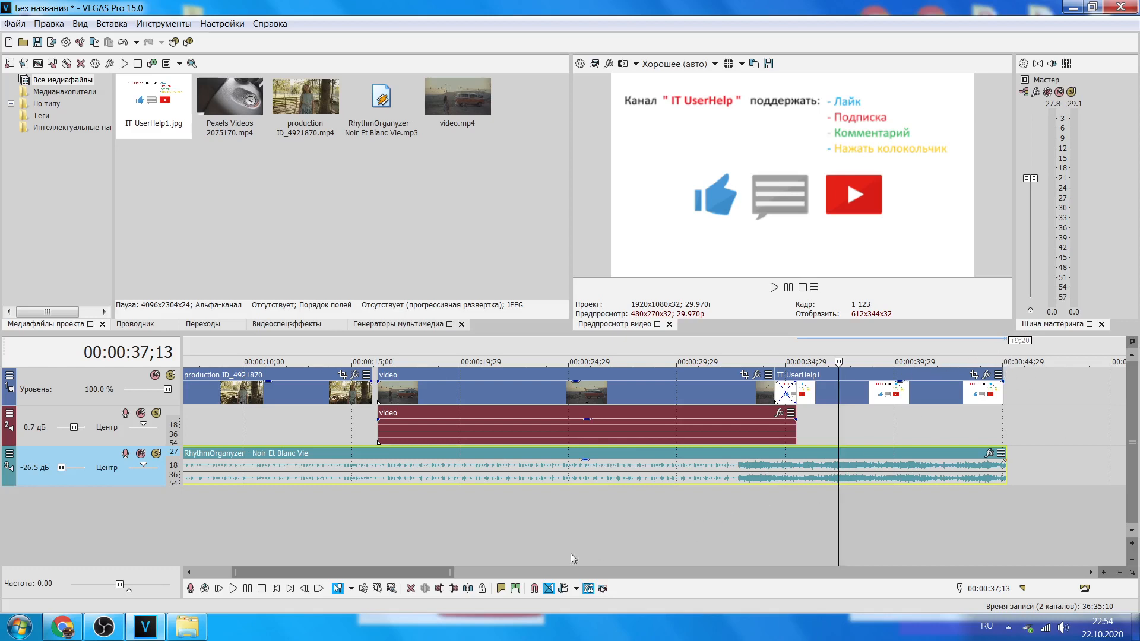
drag(453, 572, 1056, 549)
drag(236, 573, 172, 572)
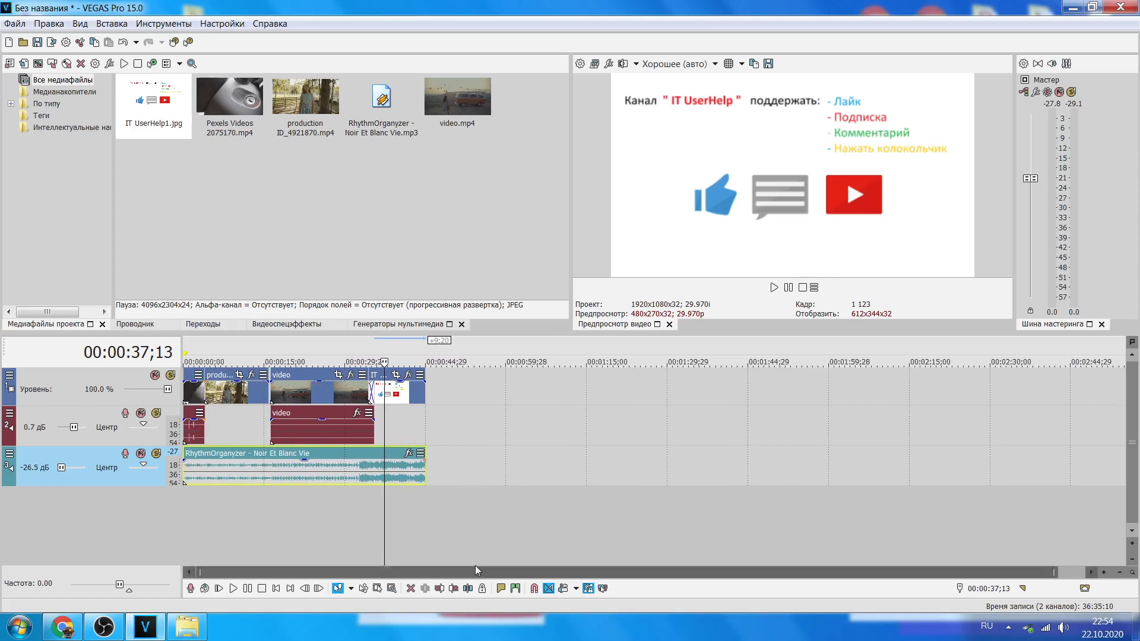
drag(1056, 573, 531, 579)
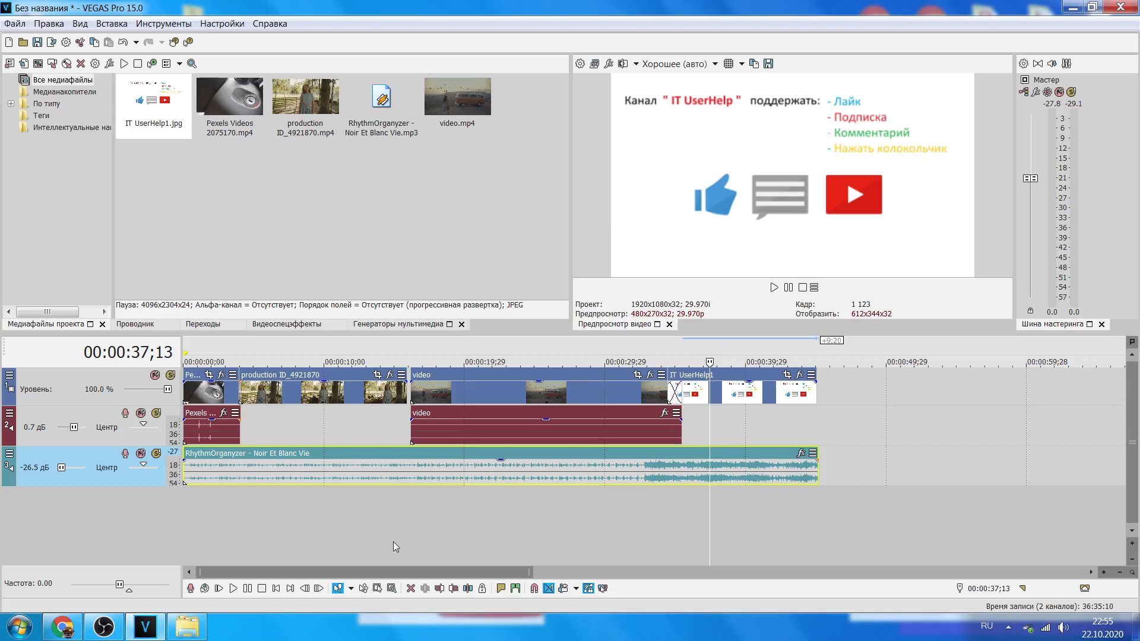
drag(531, 573, 609, 575)
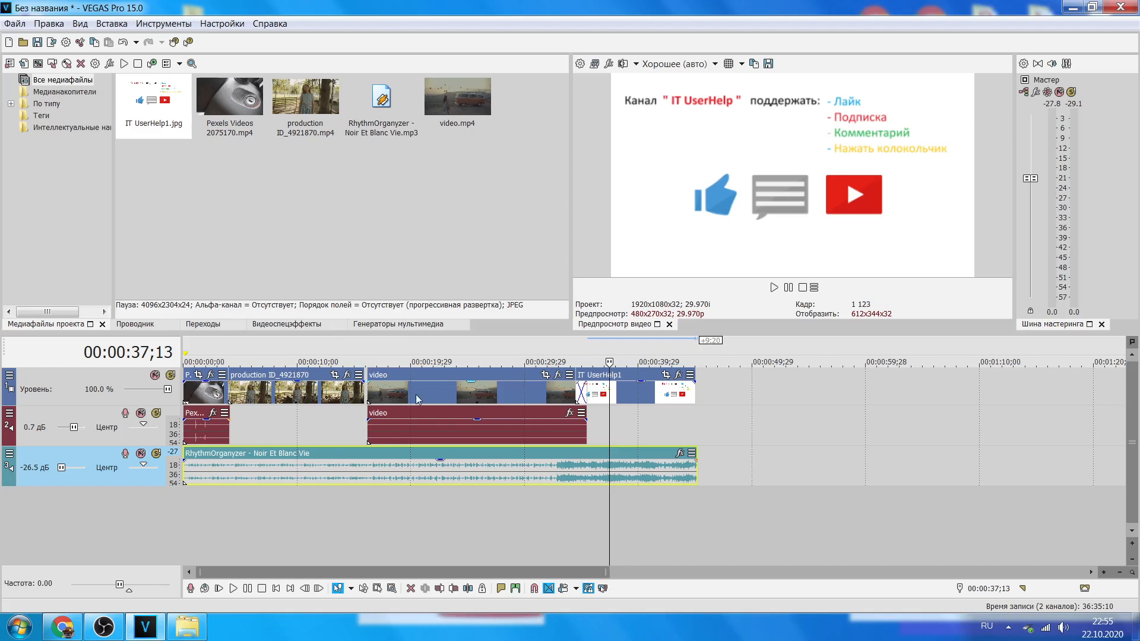
Step: Shift the video clip and its audio 8 frames earlier to close the gap after the production ID_4921870 clip
click(423, 376)
drag(421, 374, 418, 374)
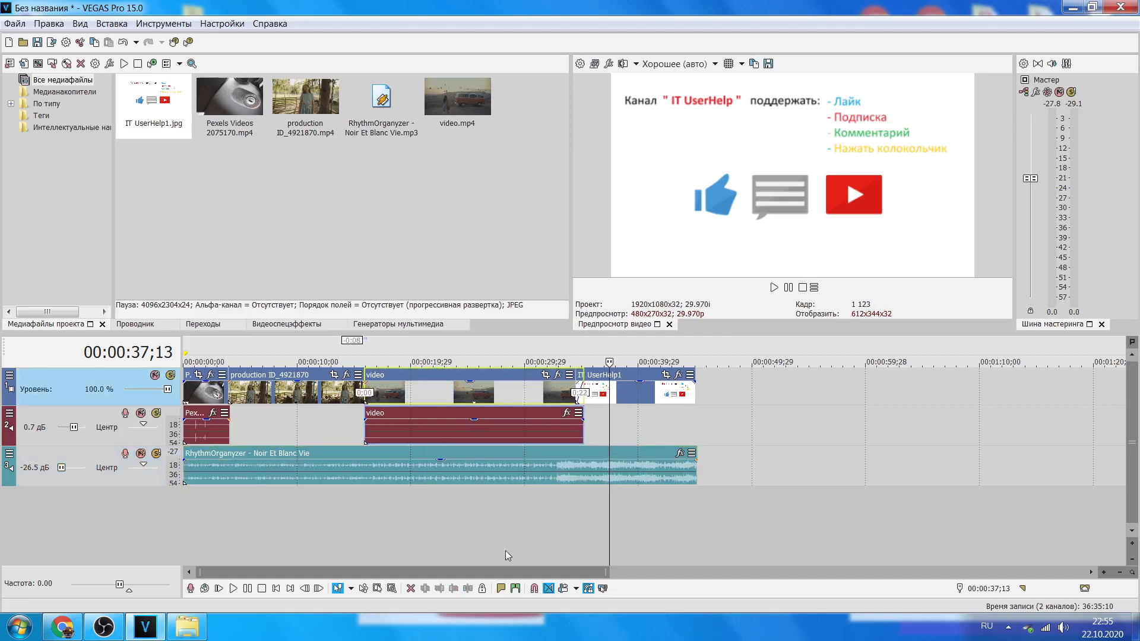
scroll(574, 566, down, 1)
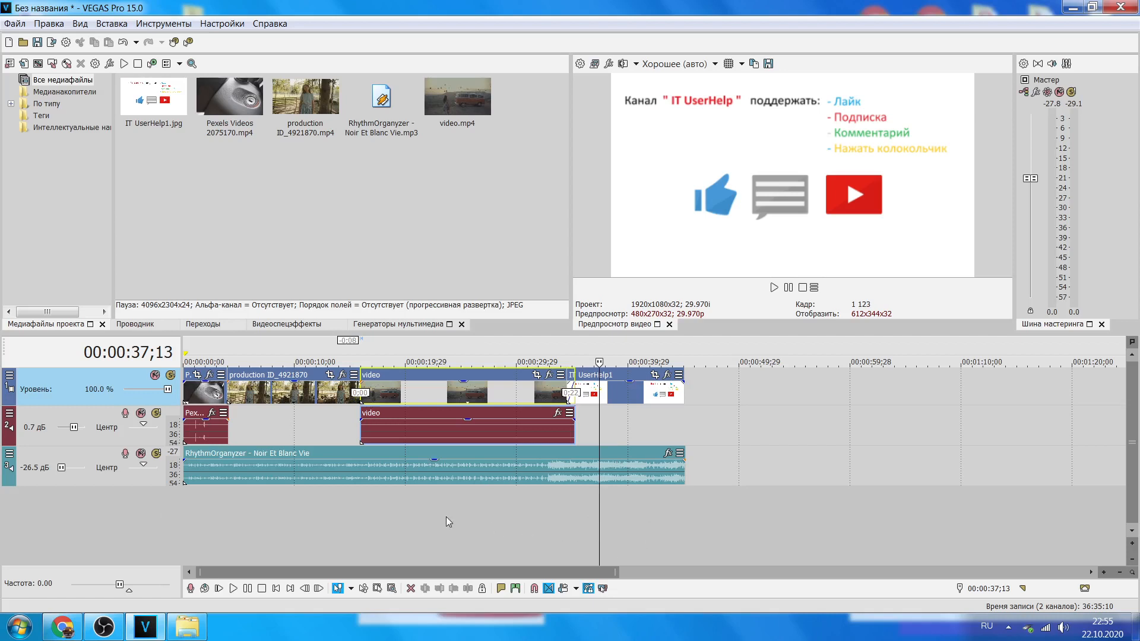
Step: Try time selections over the whole sequence and from the start to 00:00:33;06, clearing each one
double_click(330, 529)
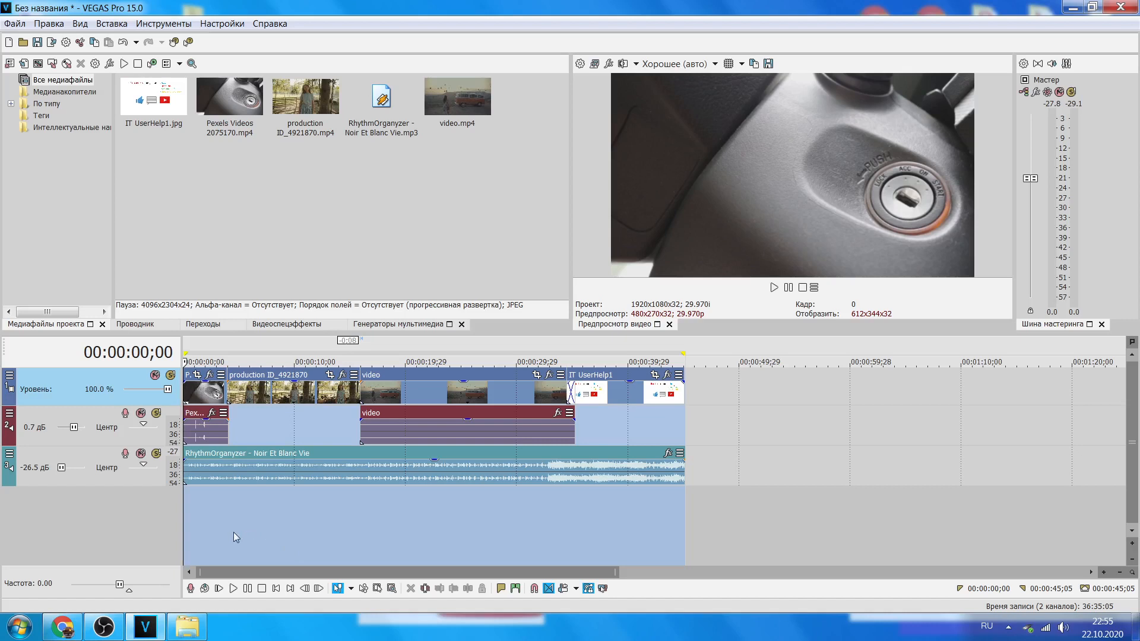
click(720, 531)
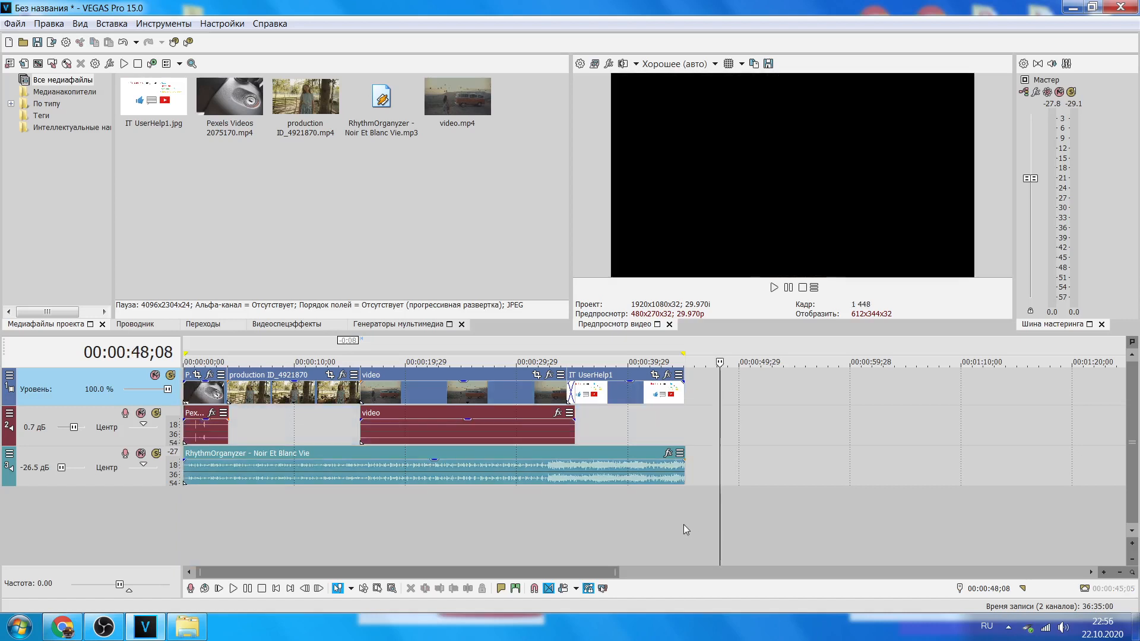
drag(683, 525, 647, 525)
drag(553, 528, 173, 520)
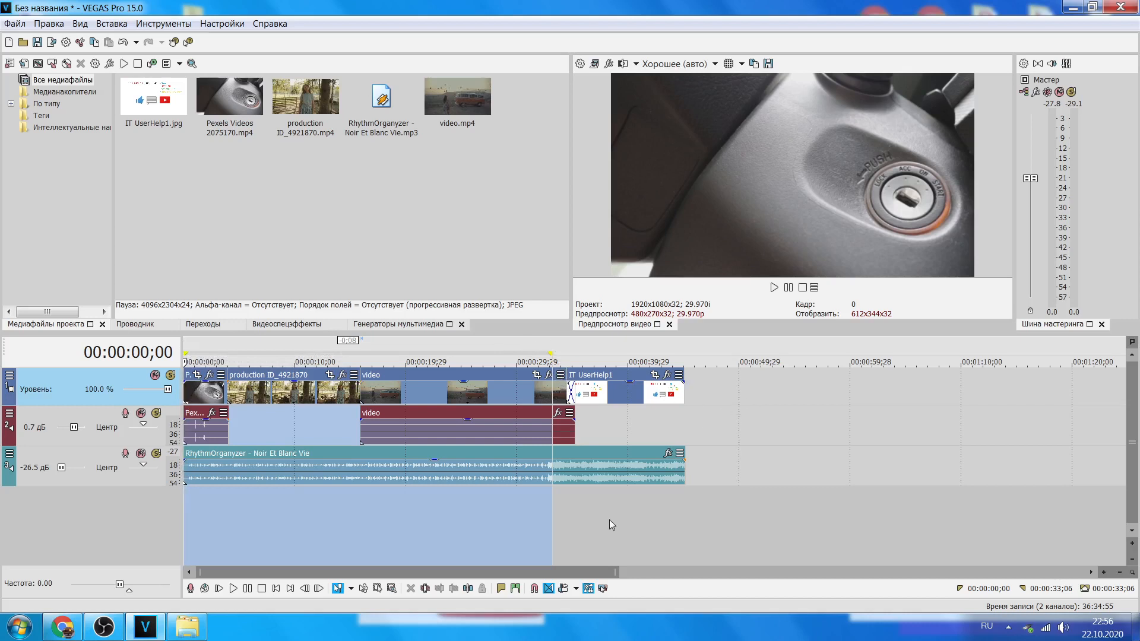
click(610, 519)
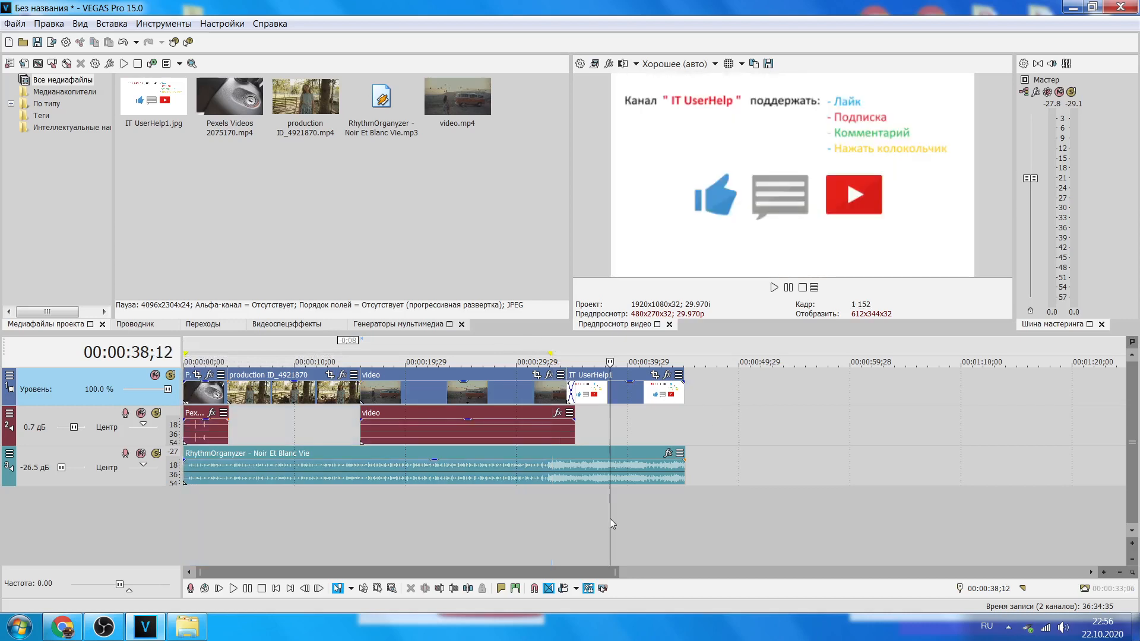
Step: Try time selections from the start to 00:00:45;10 and from 00:00:38;20 to 00:00:45;03, clearing each one
drag(688, 519, 184, 520)
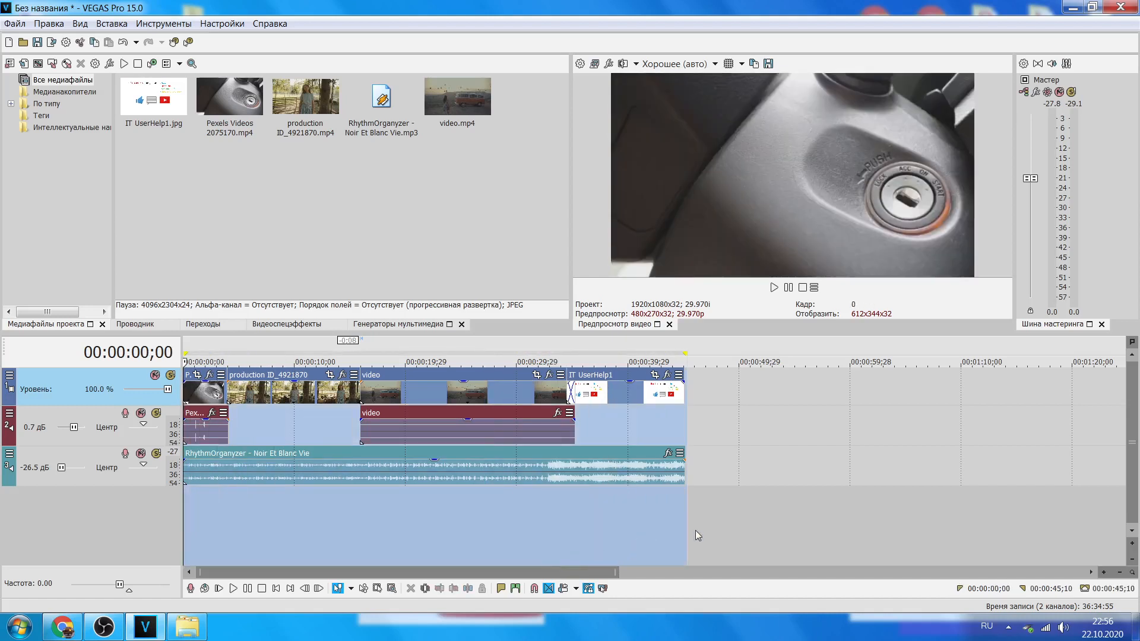
click(712, 520)
drag(685, 510, 613, 516)
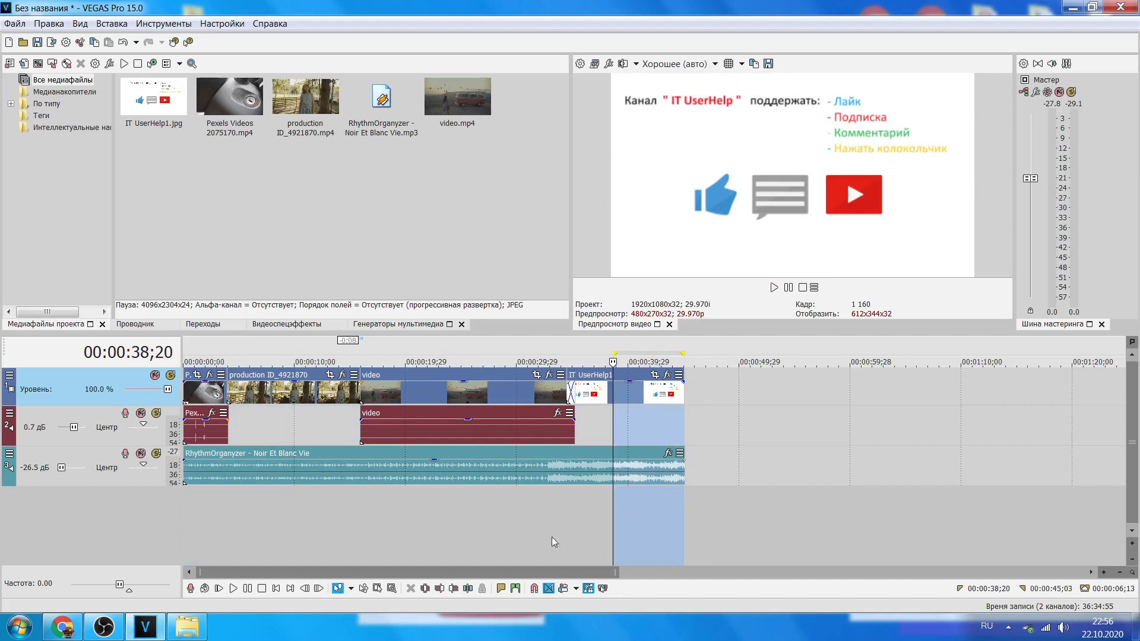
click(508, 533)
Step: Select the whole sequence from 00:00:00;00 to 00:00:45;05 and open the Render As settings for it
double_click(383, 519)
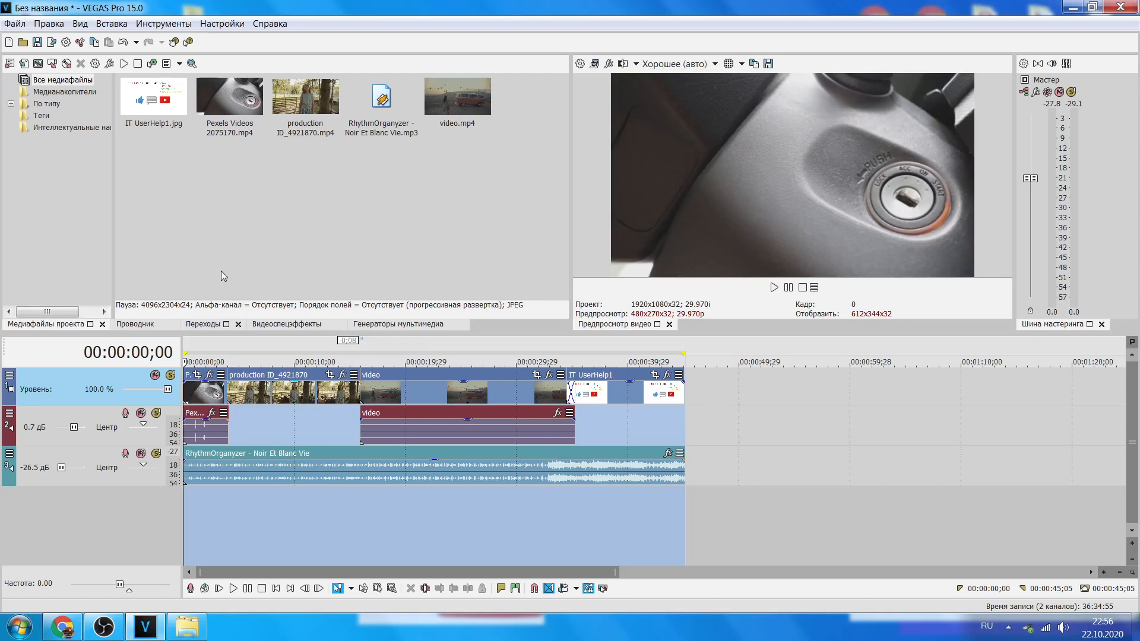
click(16, 24)
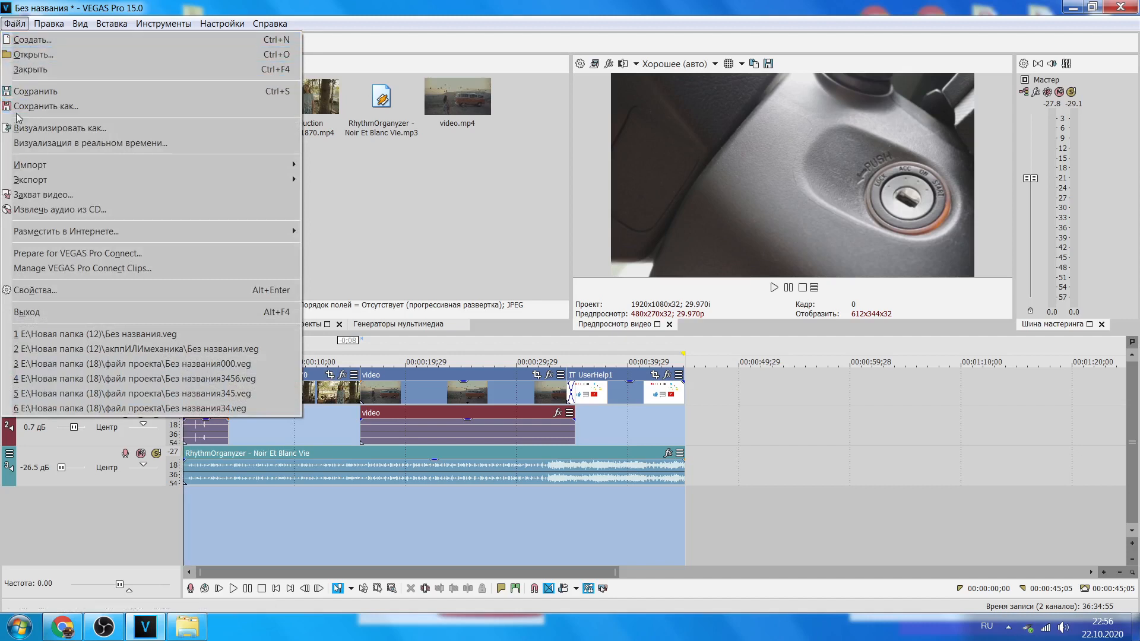
click(97, 128)
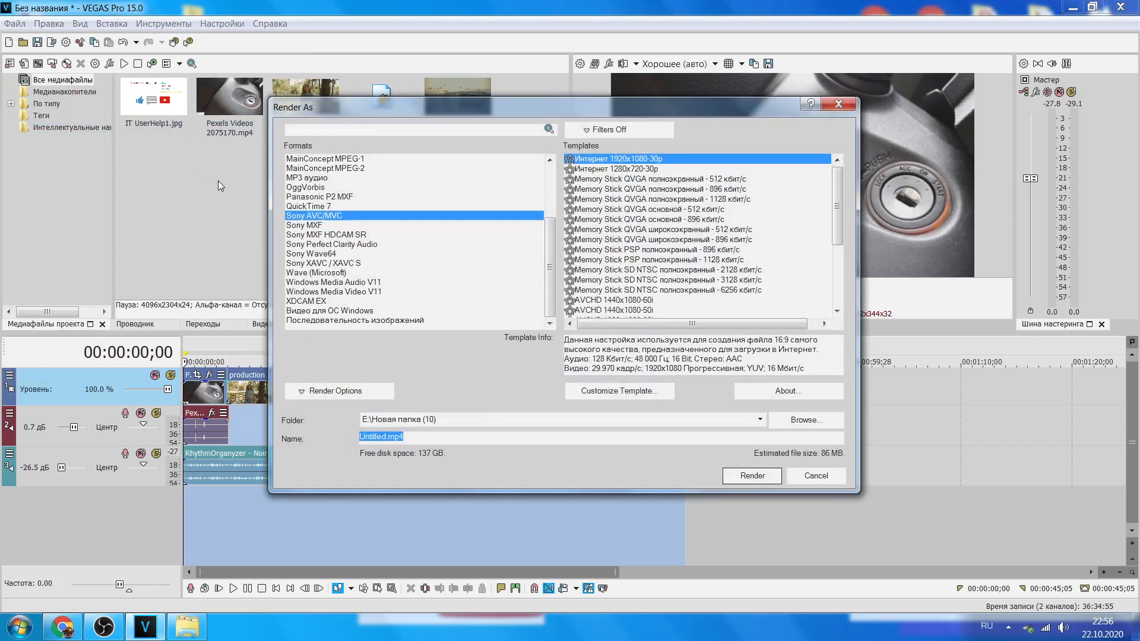
drag(576, 102, 424, 35)
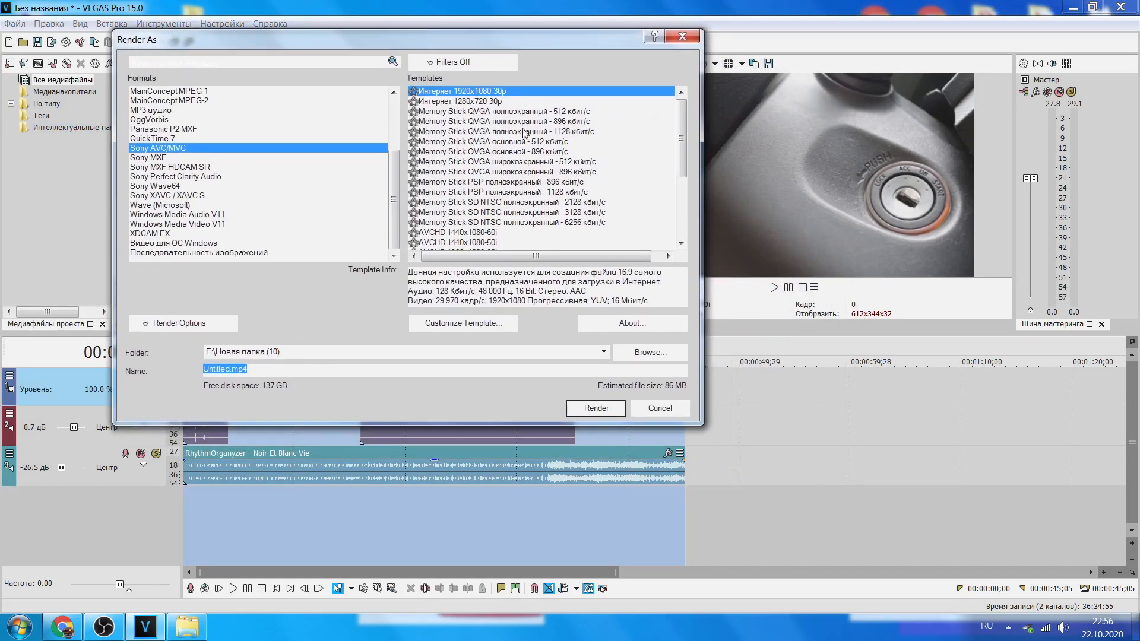
drag(326, 41, 532, 112)
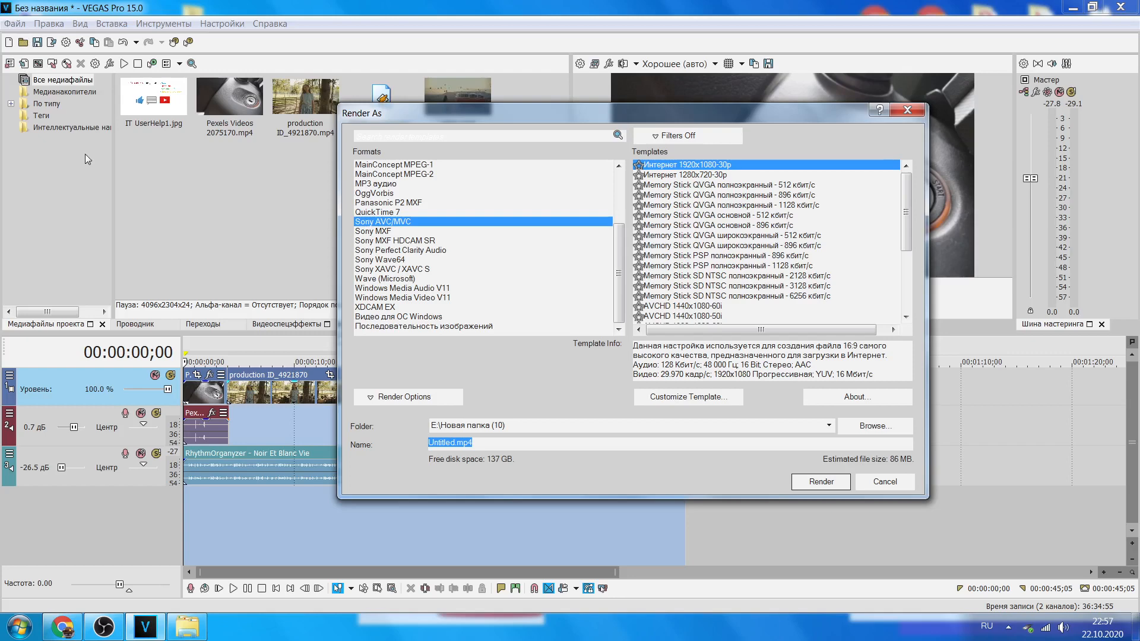
drag(462, 108, 446, 113)
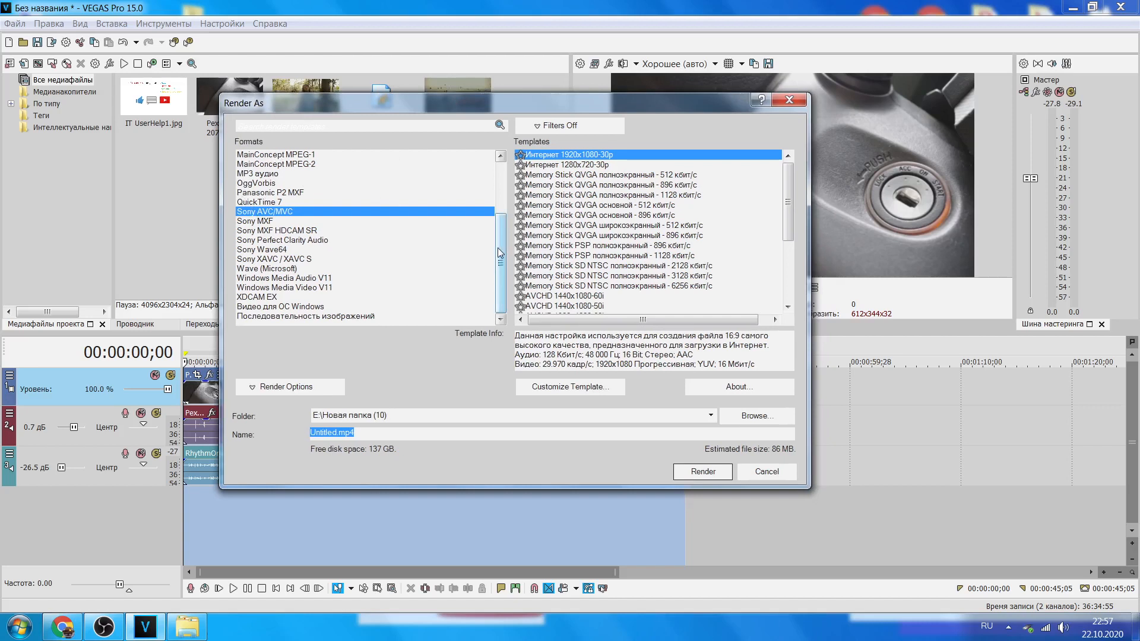
Step: Choose the Sony AVC/MVC output format and look over its render templates
mouse_move(501, 252)
mouse_down()
mouse_move(501, 194)
mouse_move(502, 266)
mouse_up()
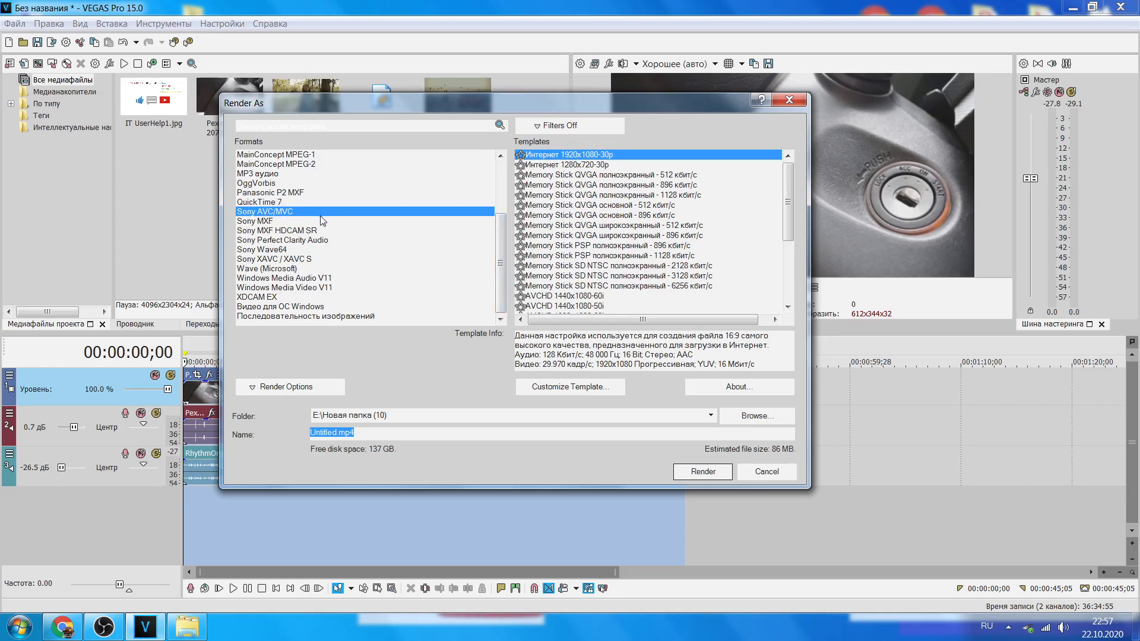
click(303, 213)
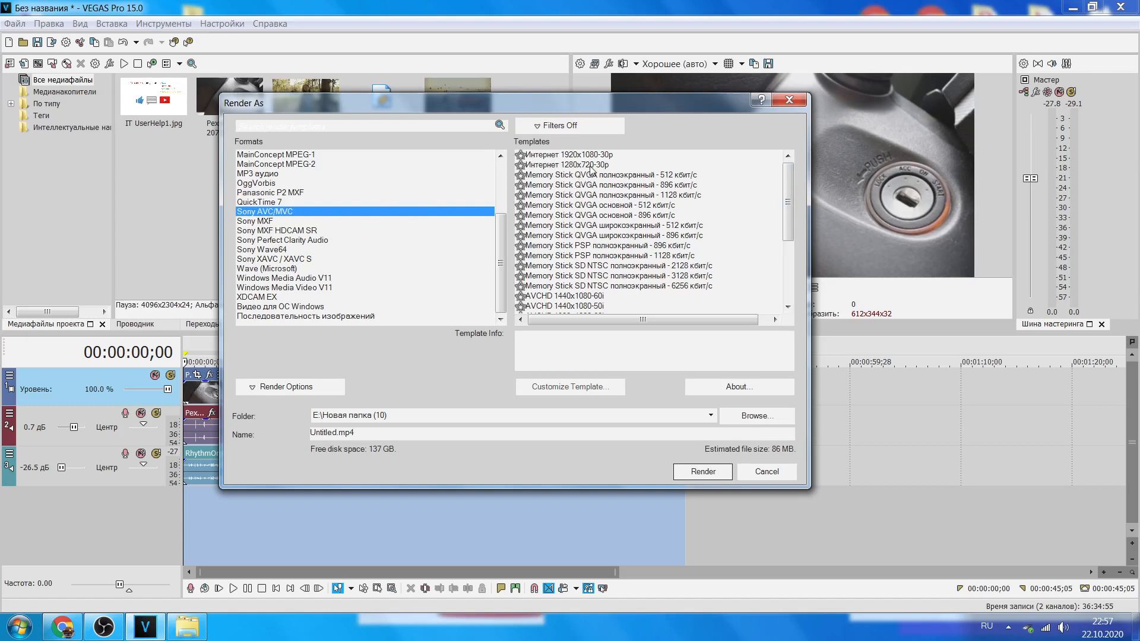
scroll(774, 272, down, 4)
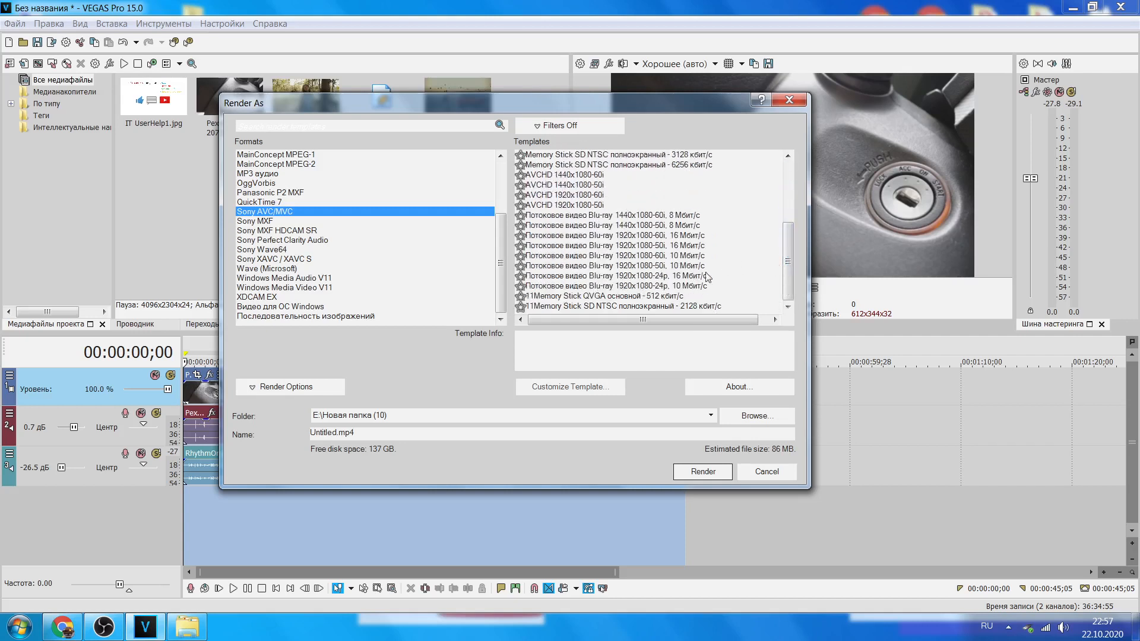
scroll(586, 168, up, 4)
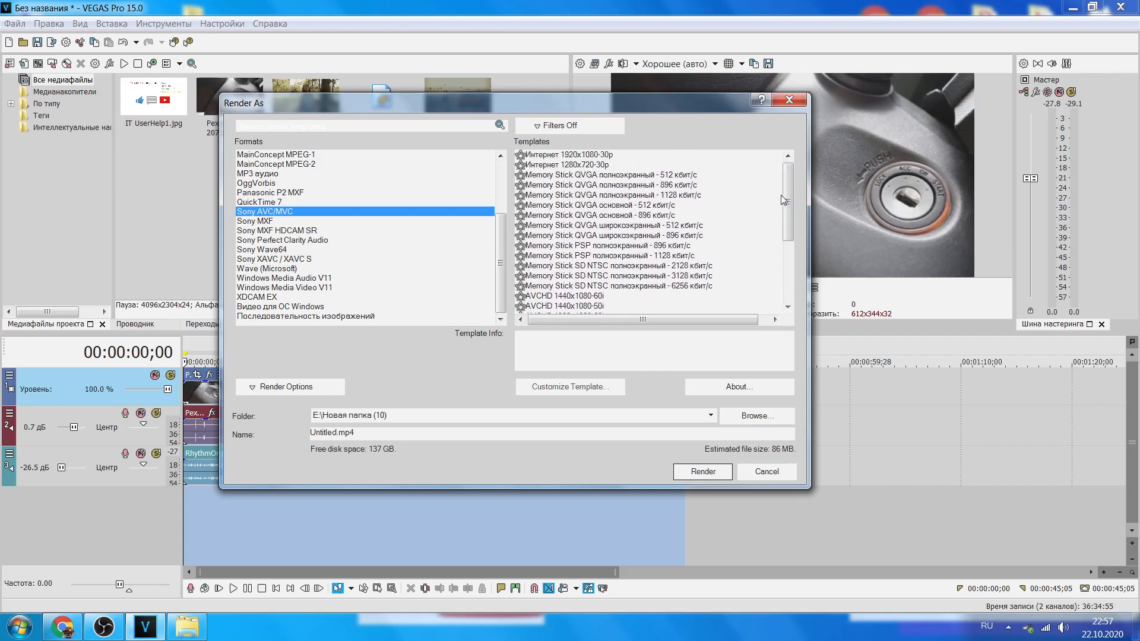
Step: Compare the Интернет 1920x1080-30p, Интернет 1280x720-30p, Memory Stick SD NTSC 6256 кбит/с and Blu-ray 1920x1080-24p, 10 Мбит/с templates
click(595, 157)
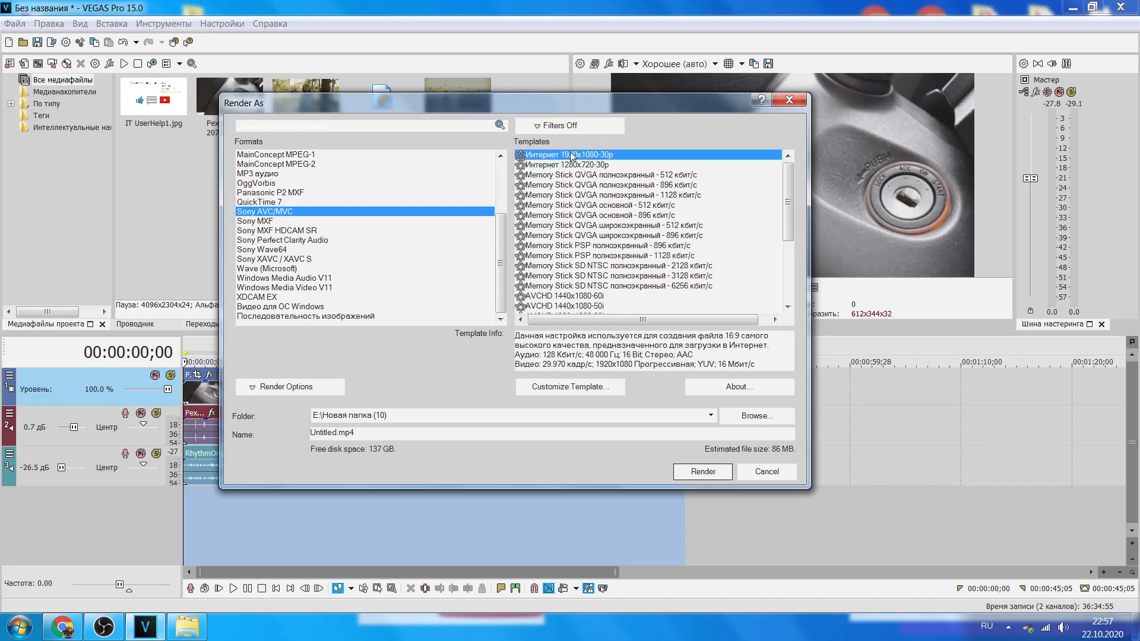
click(576, 165)
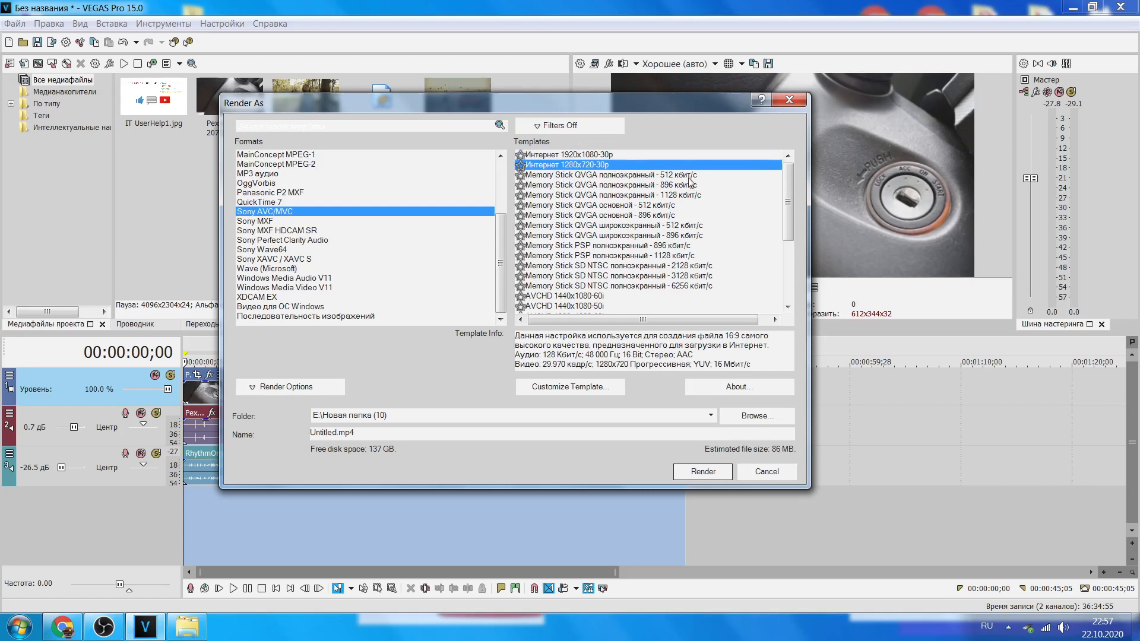
drag(574, 200, 584, 288)
scroll(620, 219, down, 2)
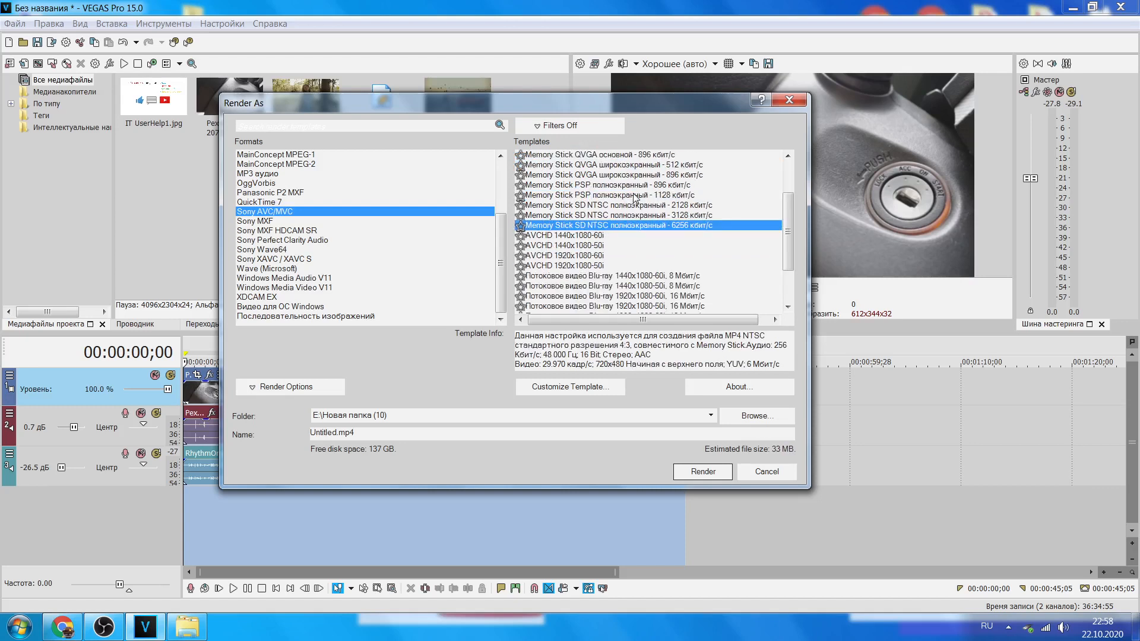
scroll(625, 219, down, 2)
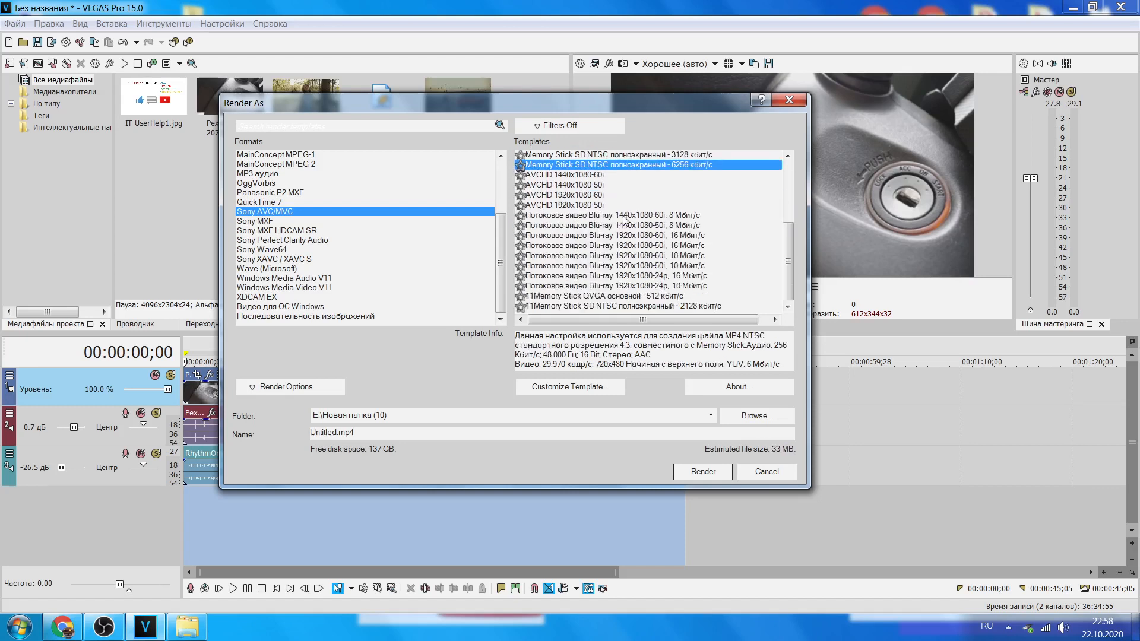
click(640, 287)
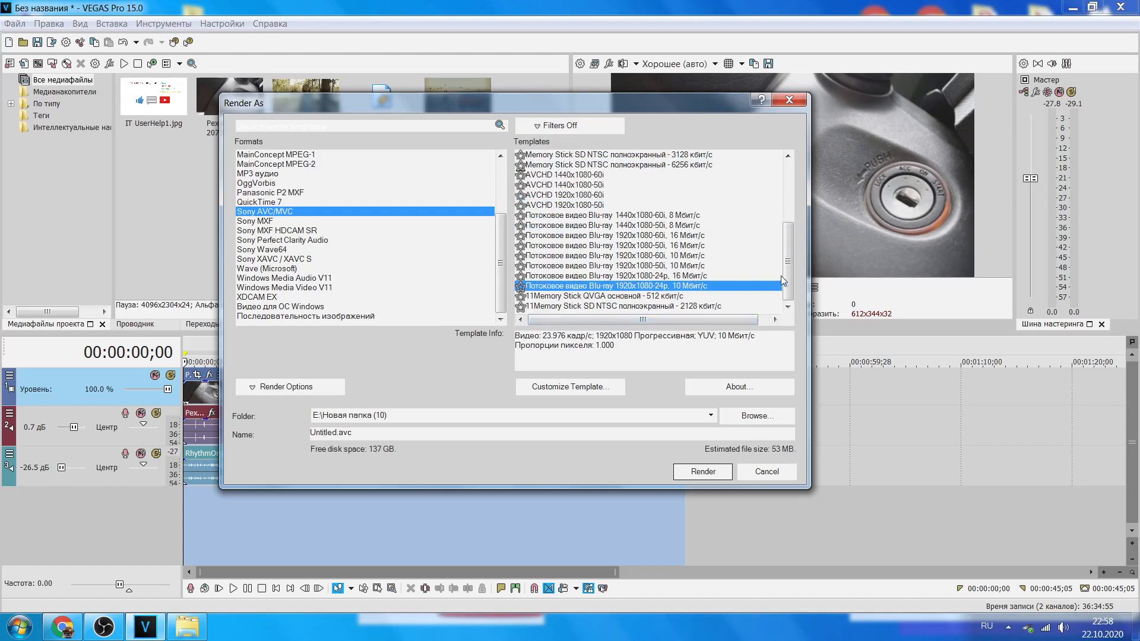
scroll(782, 275, up, 4)
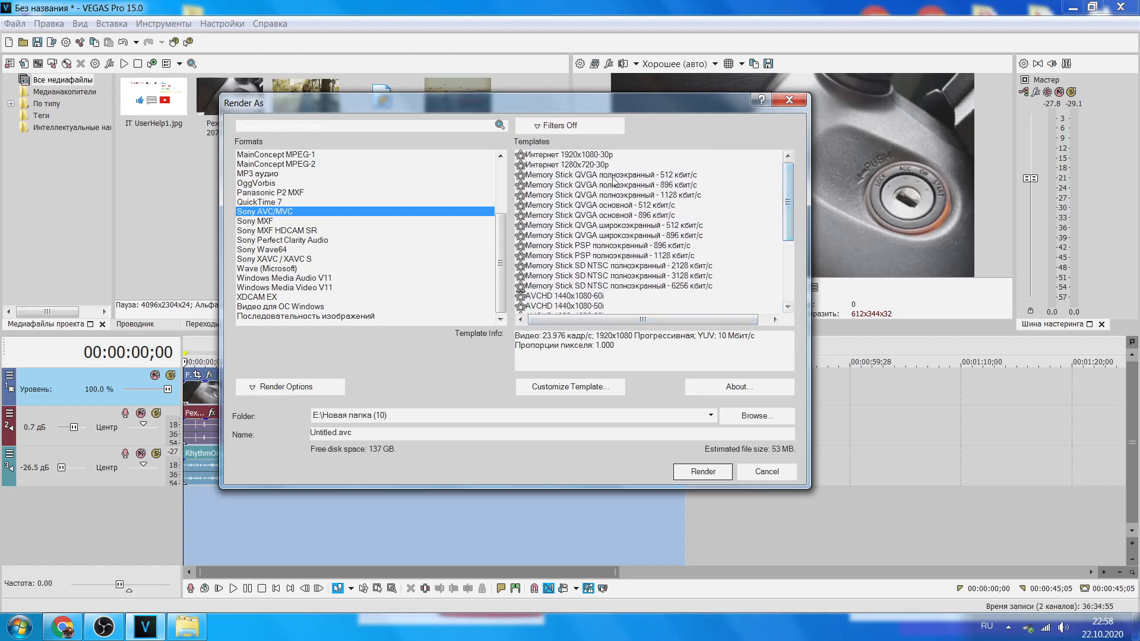
Step: Set the render template to Интернет 1920x1080-30p after checking it against the 1280x720-30p one
click(592, 156)
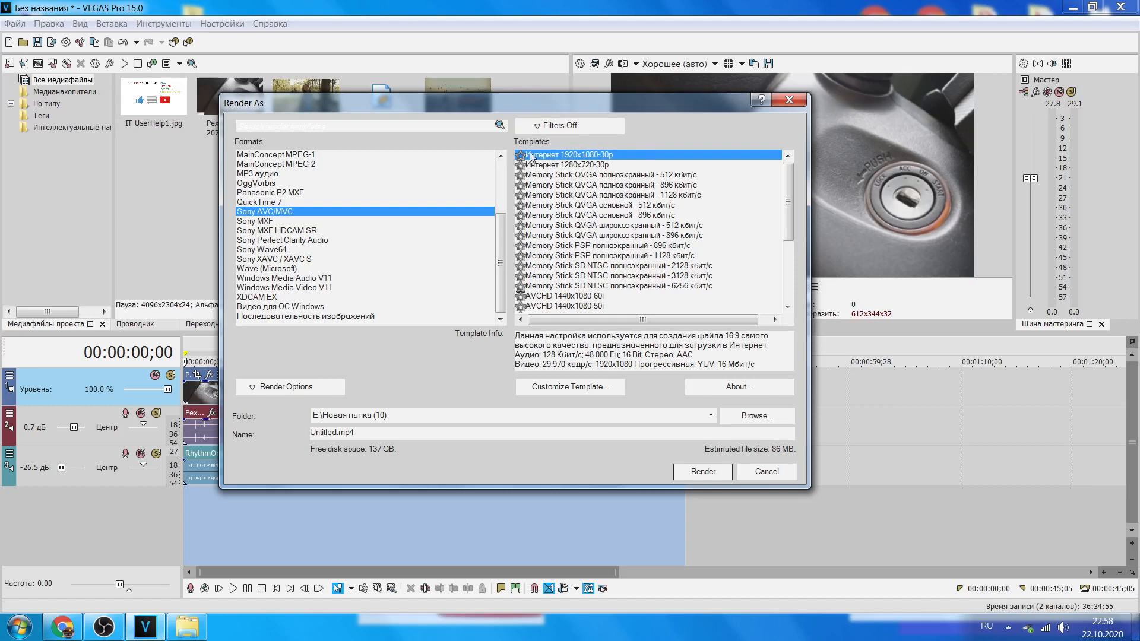
click(620, 166)
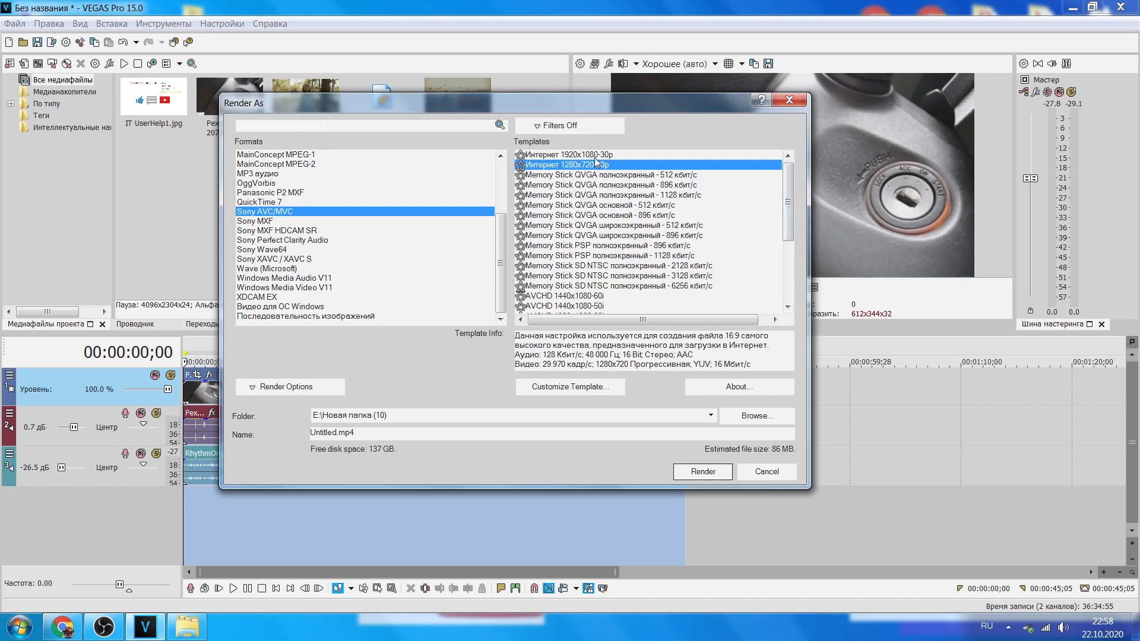
click(596, 156)
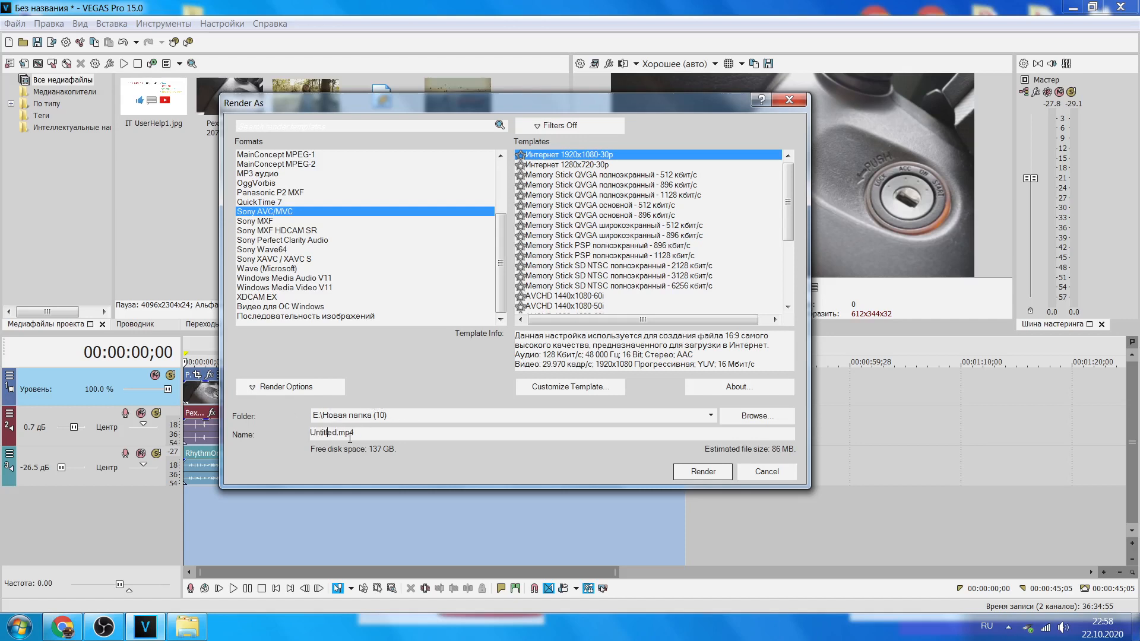
Step: Name the output file видео1 and start rendering it as MP4
key(BackSpace)
key(BackSpace)
key(BackSpace)
key(BackSpace)
key(BackSpace)
key(BackSpace)
key(BackSpace)
key(BackSpace)
text(видео1)
click(696, 472)
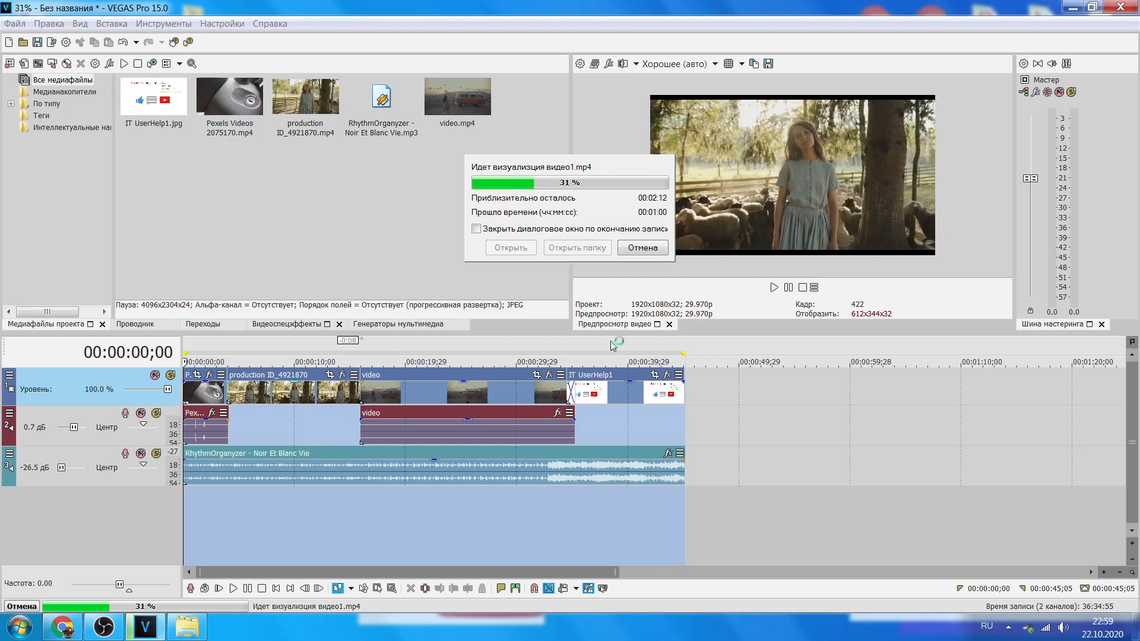
click(1009, 628)
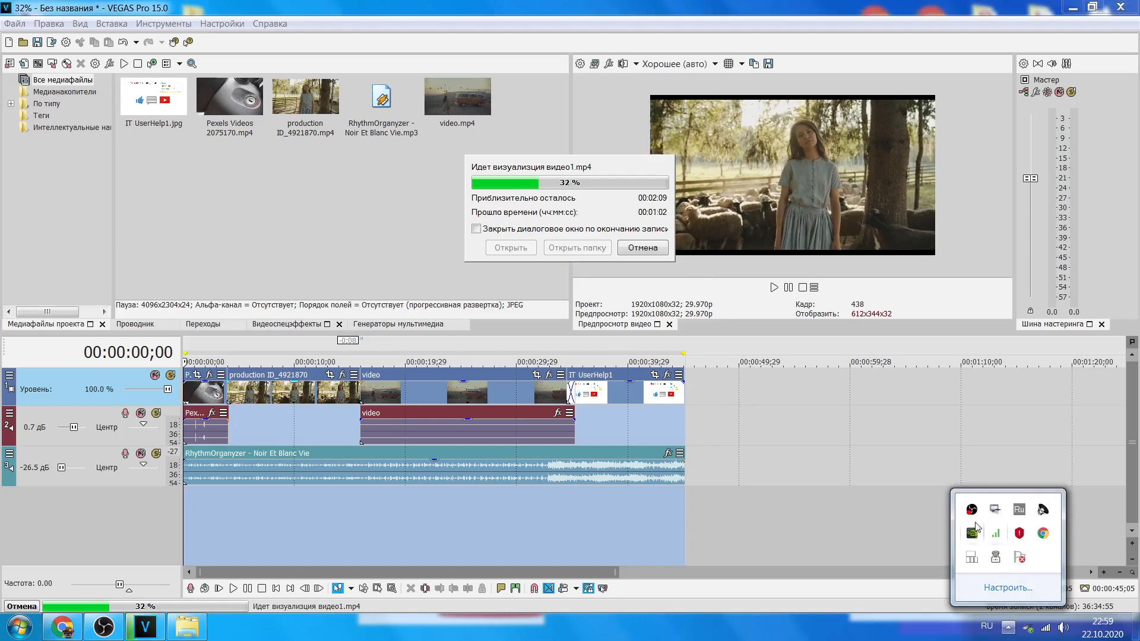